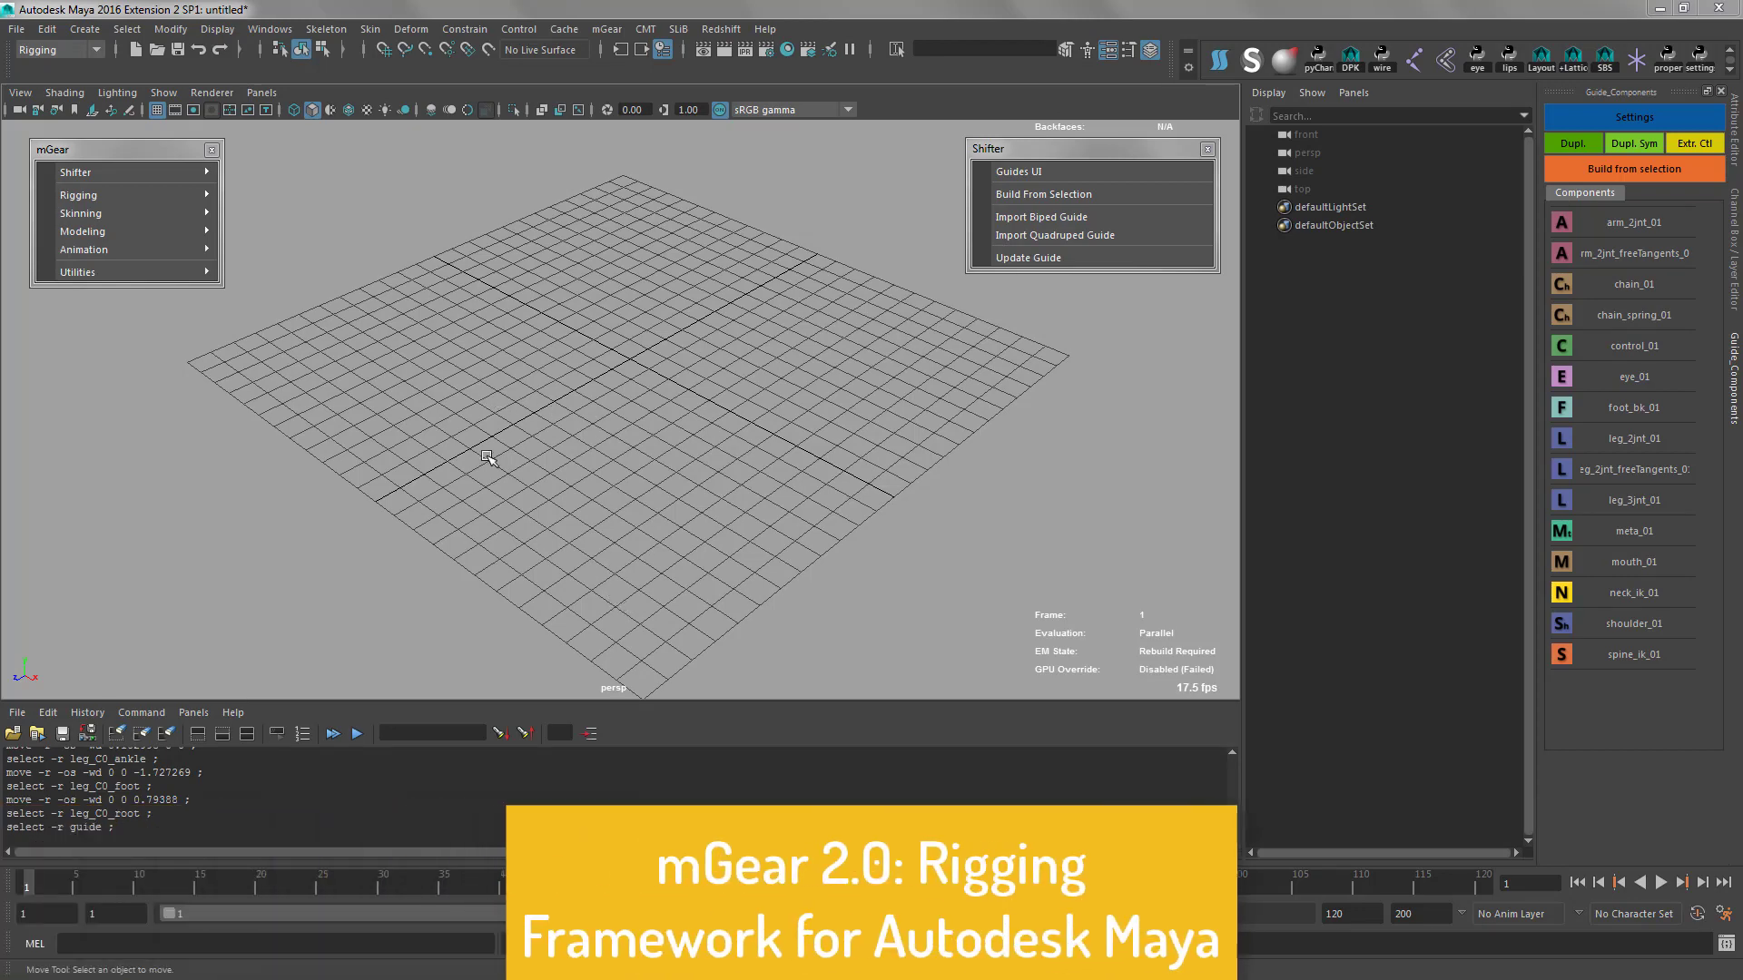
Orbit the empty perspective view around the grid.
alt+drag(327, 416, 608, 493)
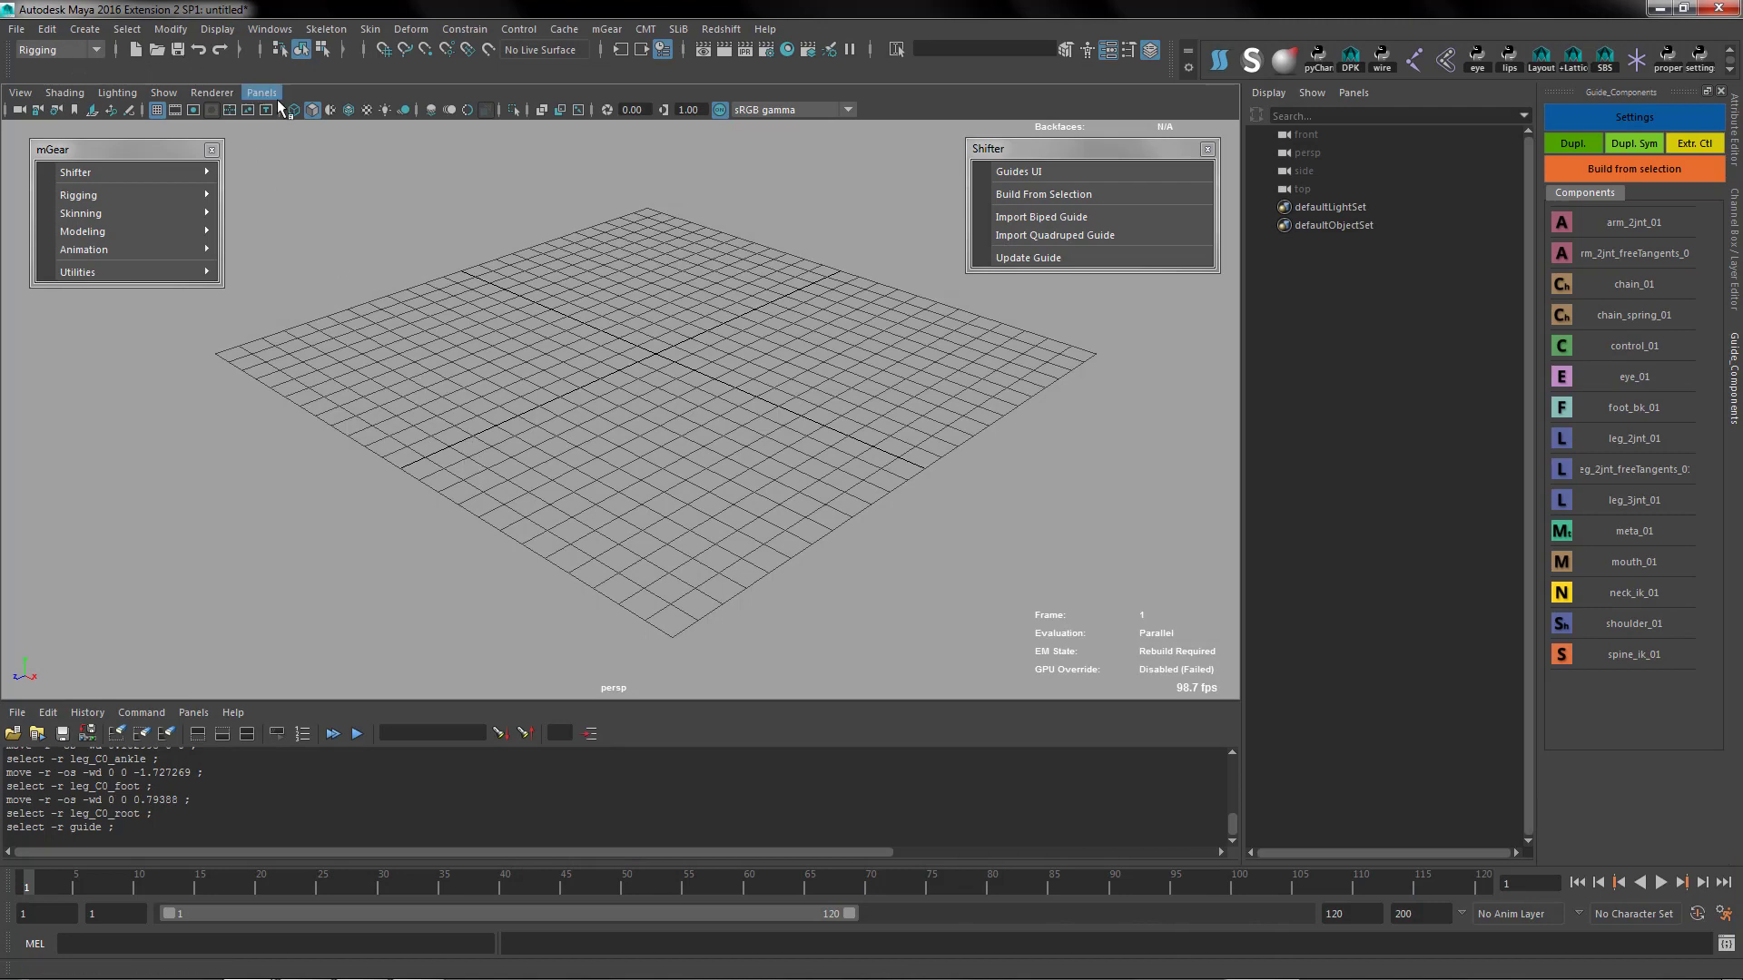
Load MGearV1Guides.ma from the recent files list without saving the untitled scene.
right_click(158, 52)
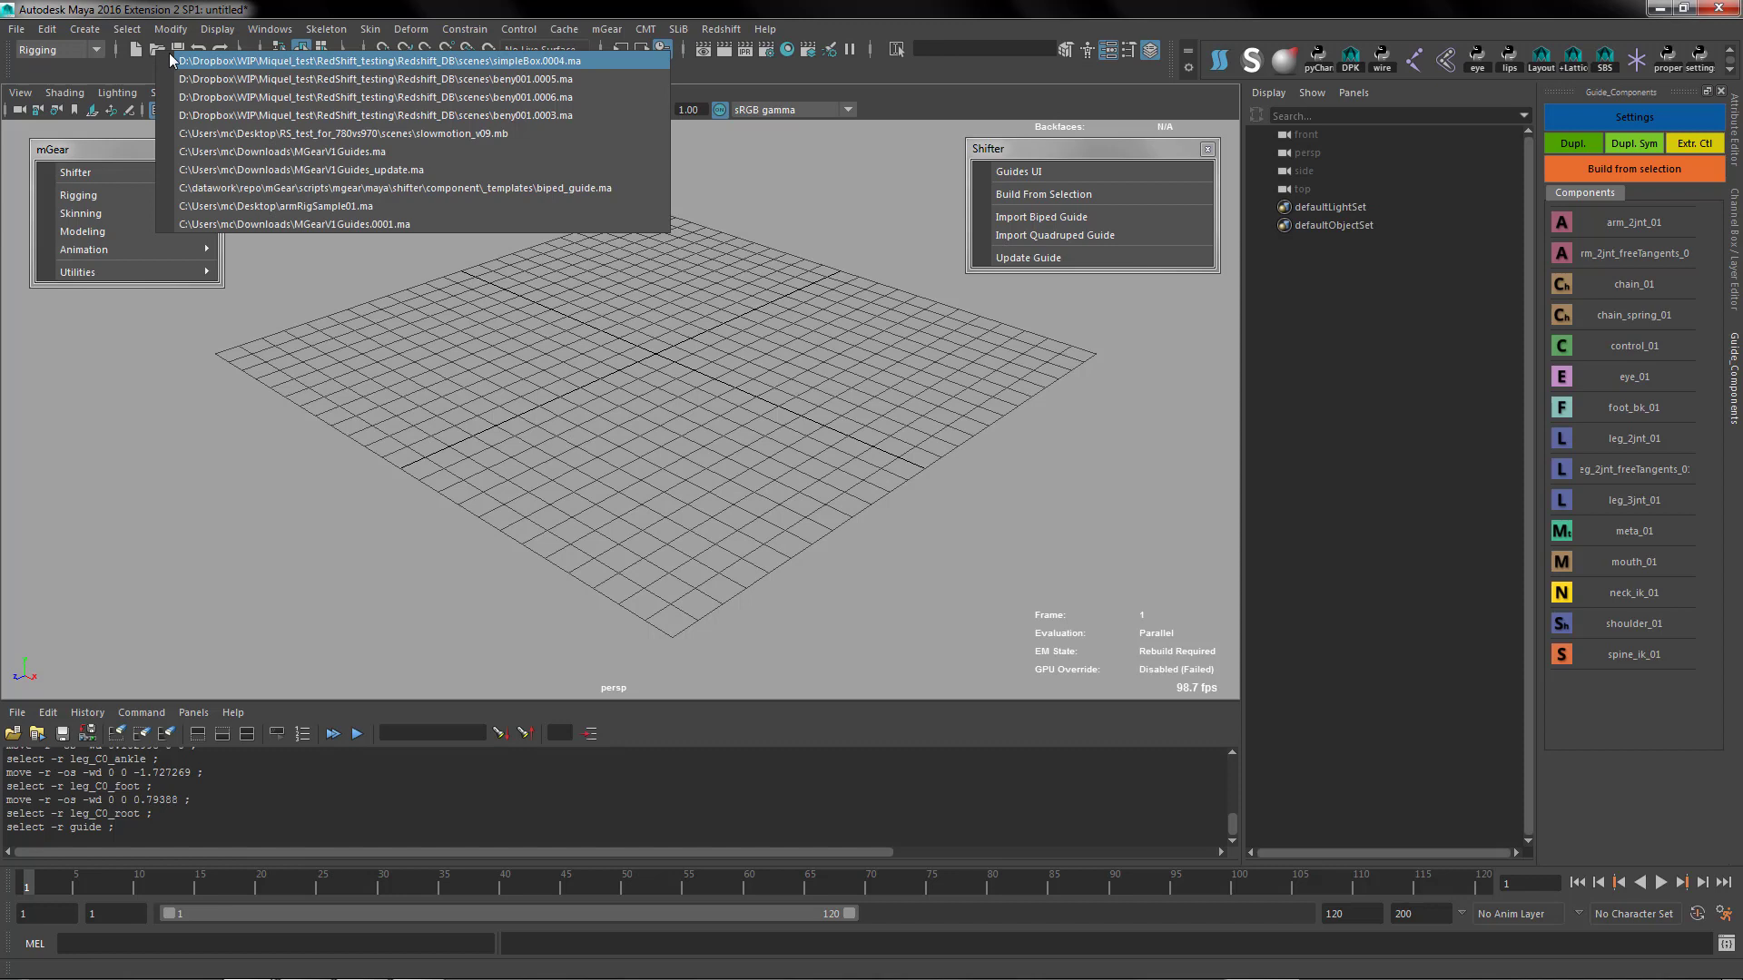
click(278, 152)
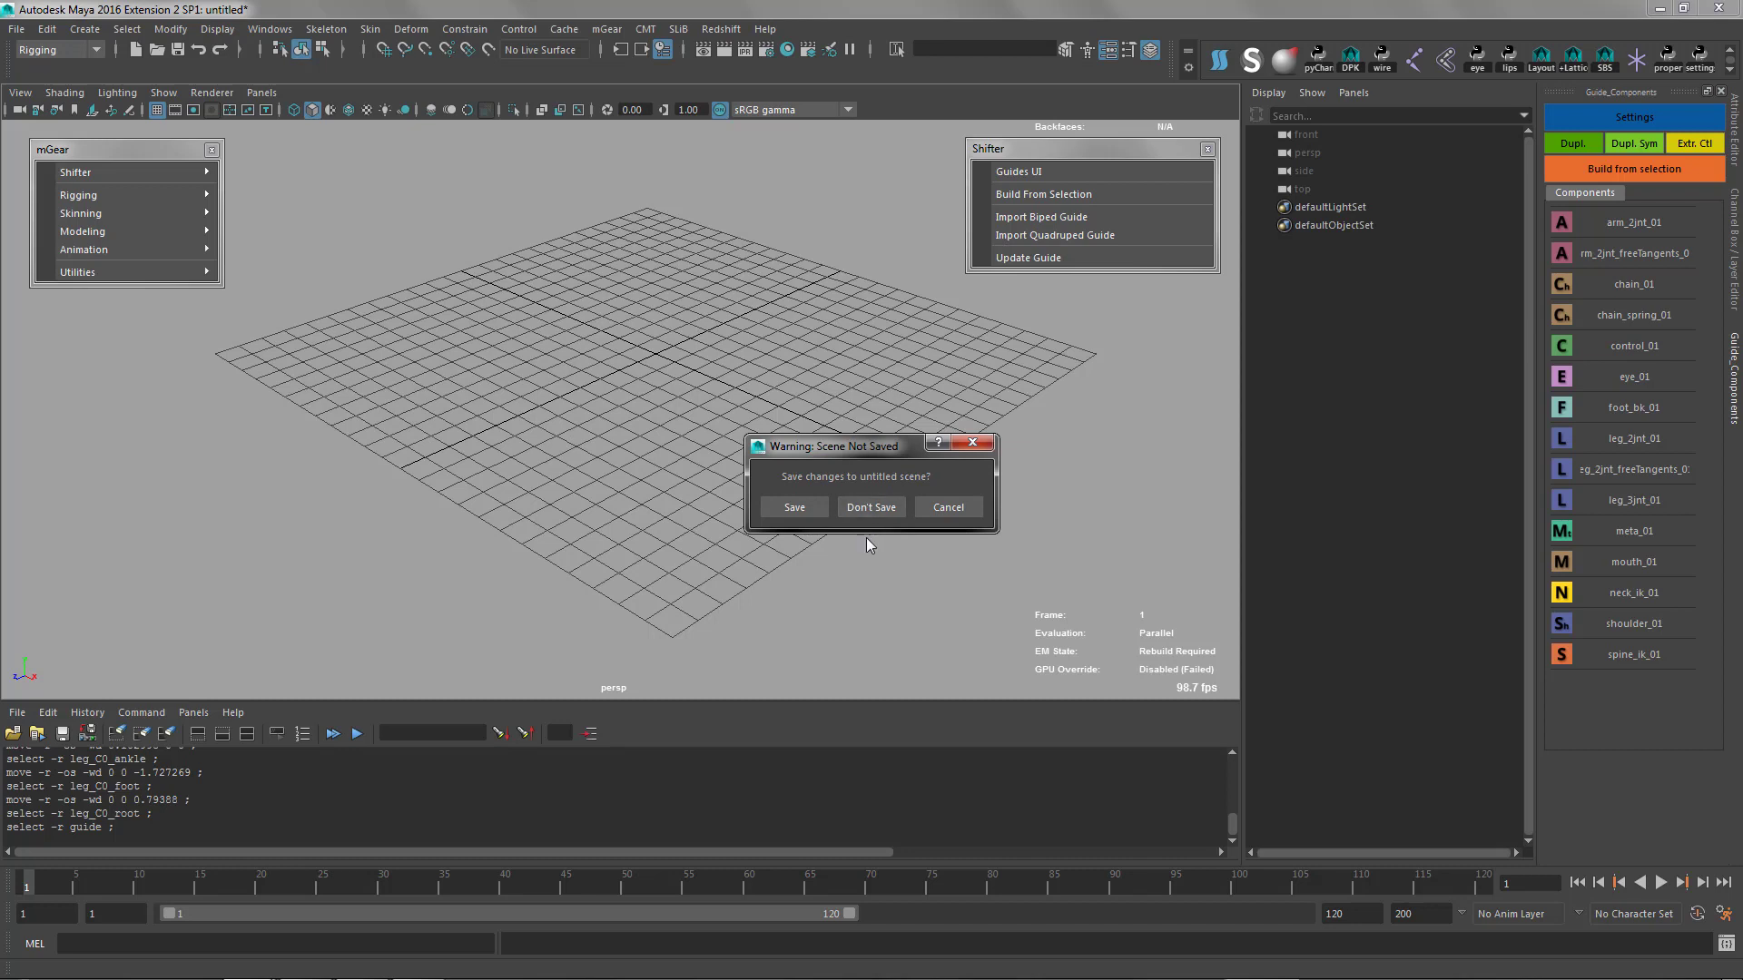
click(871, 507)
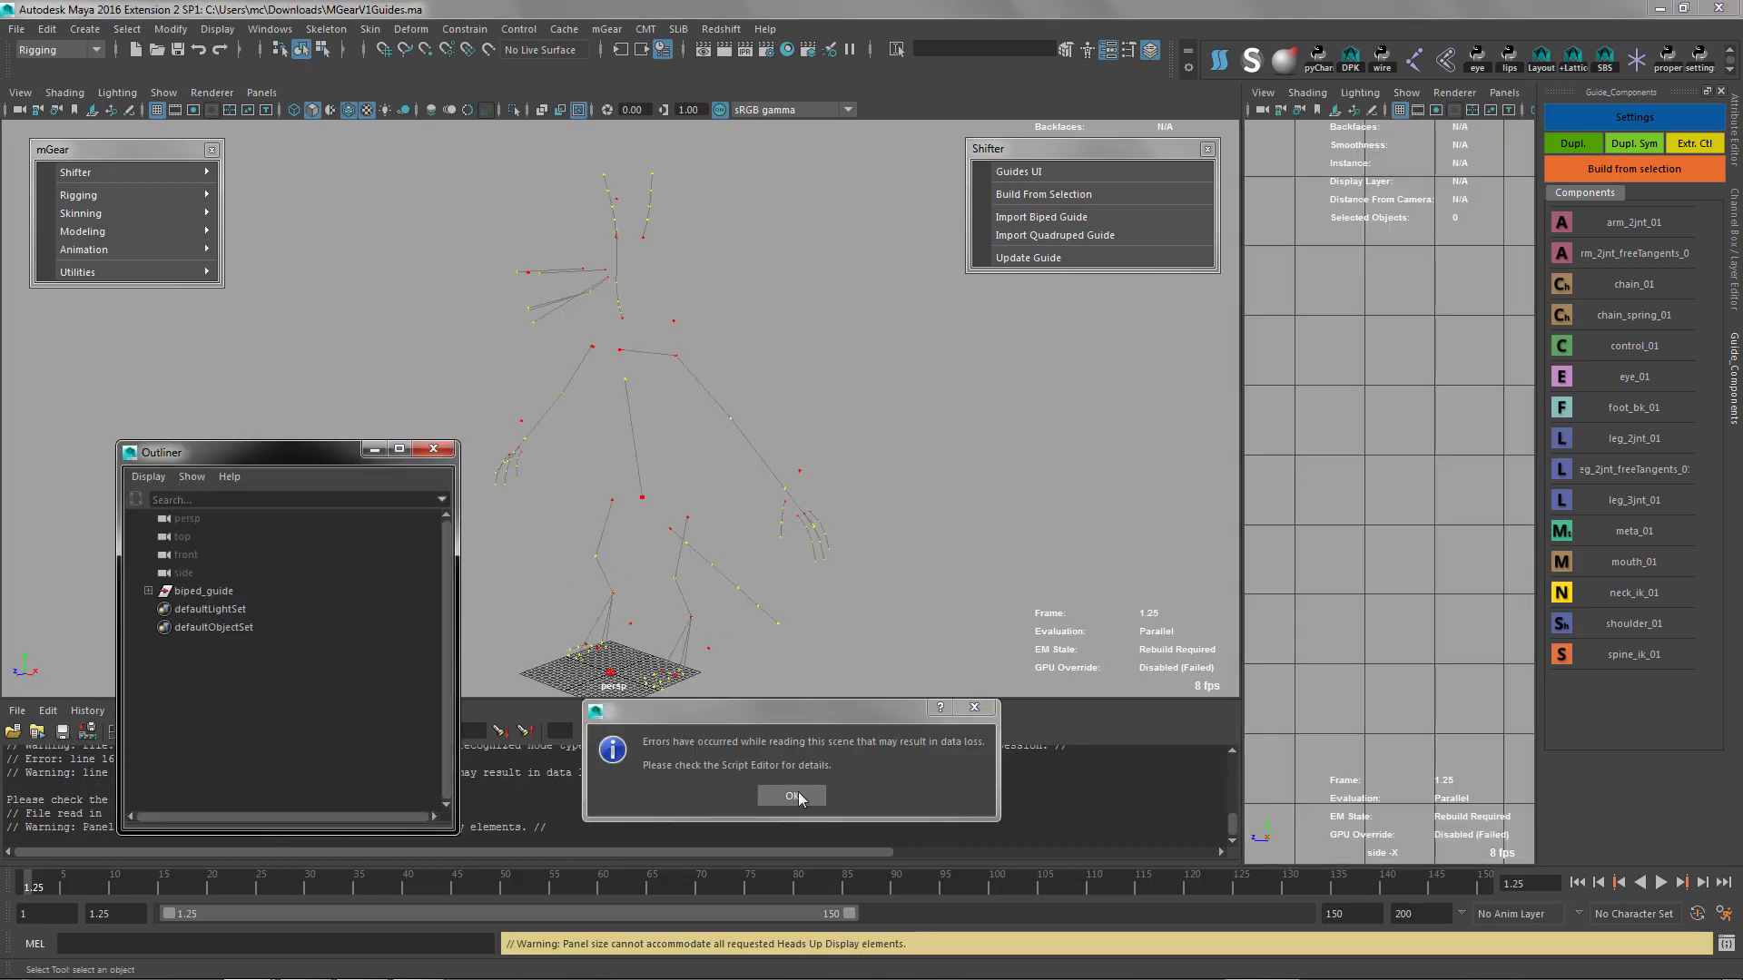
Clear the load error, close the floating Outliner, and dock an Outliner in the right-hand panel.
click(792, 796)
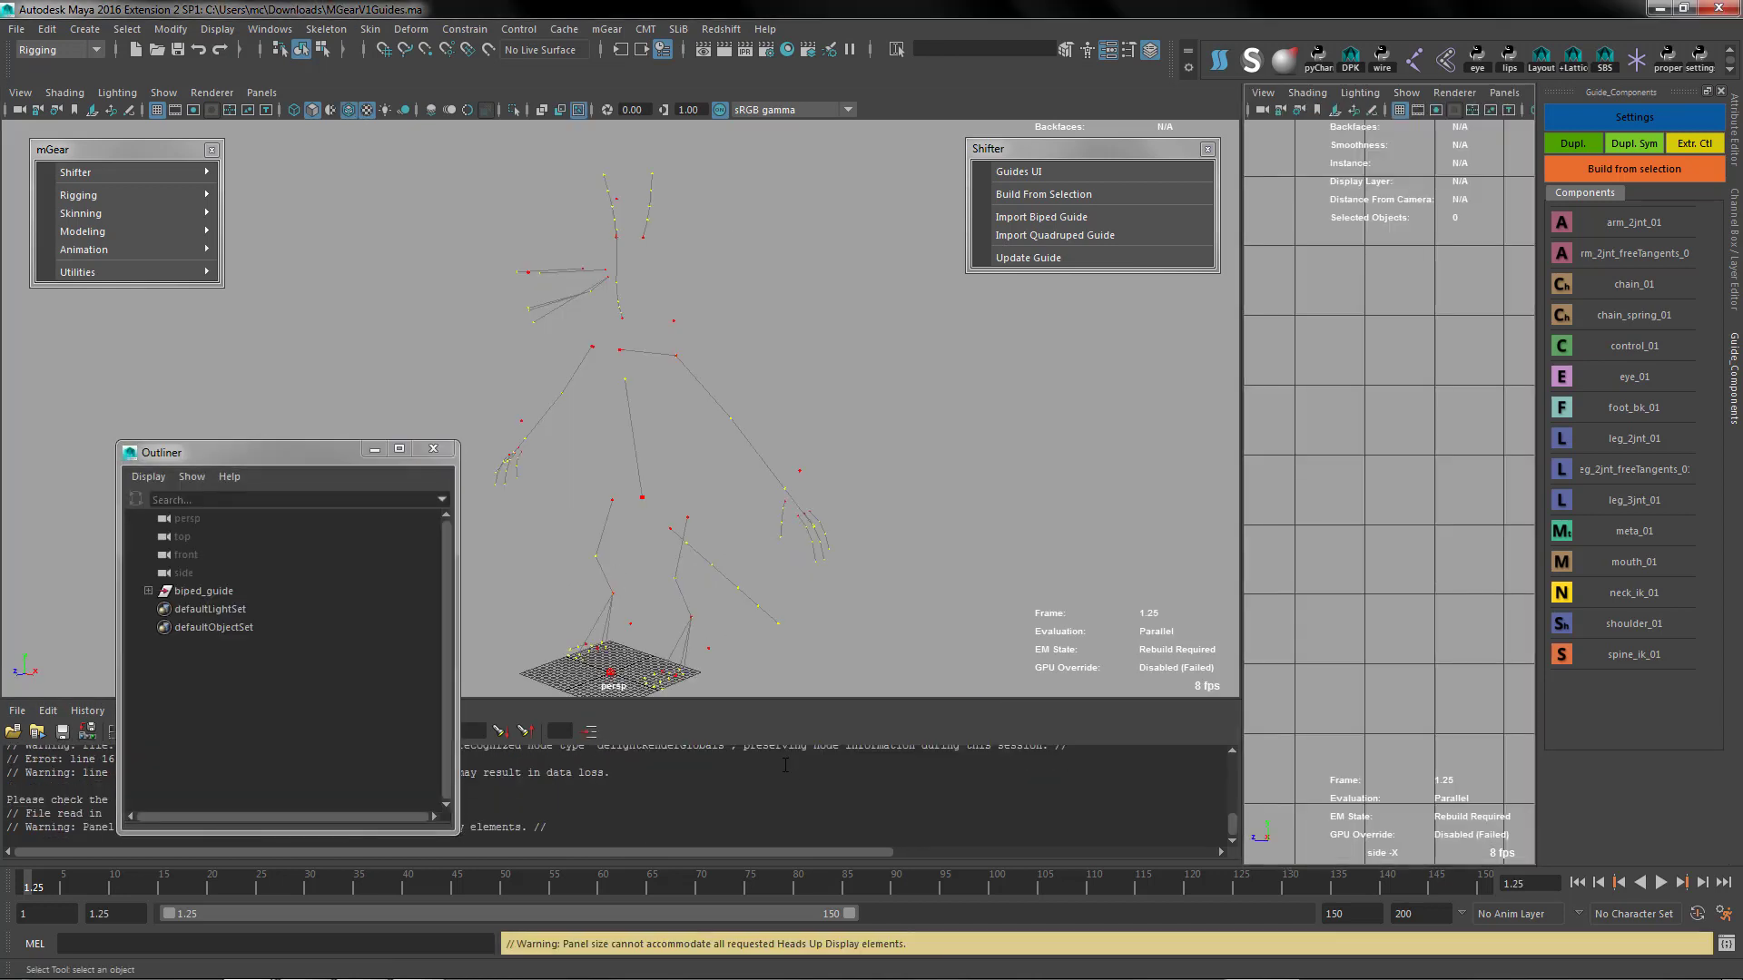
click(434, 450)
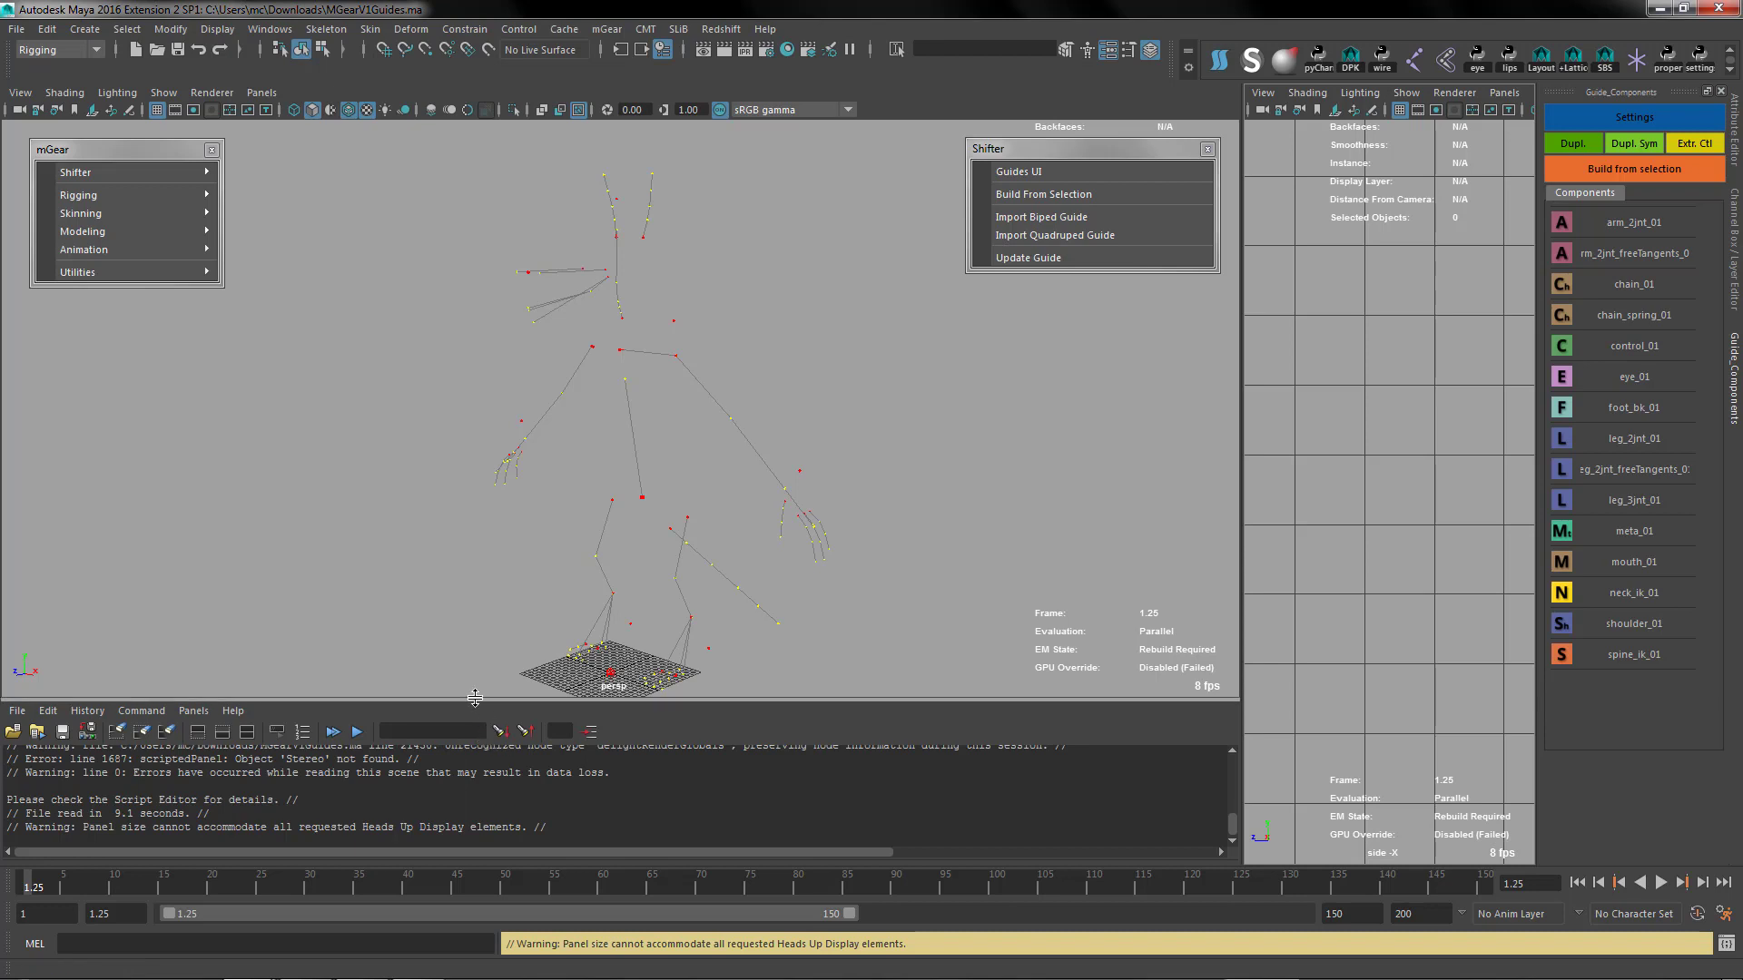
click(1505, 93)
mouse_move(1554, 125)
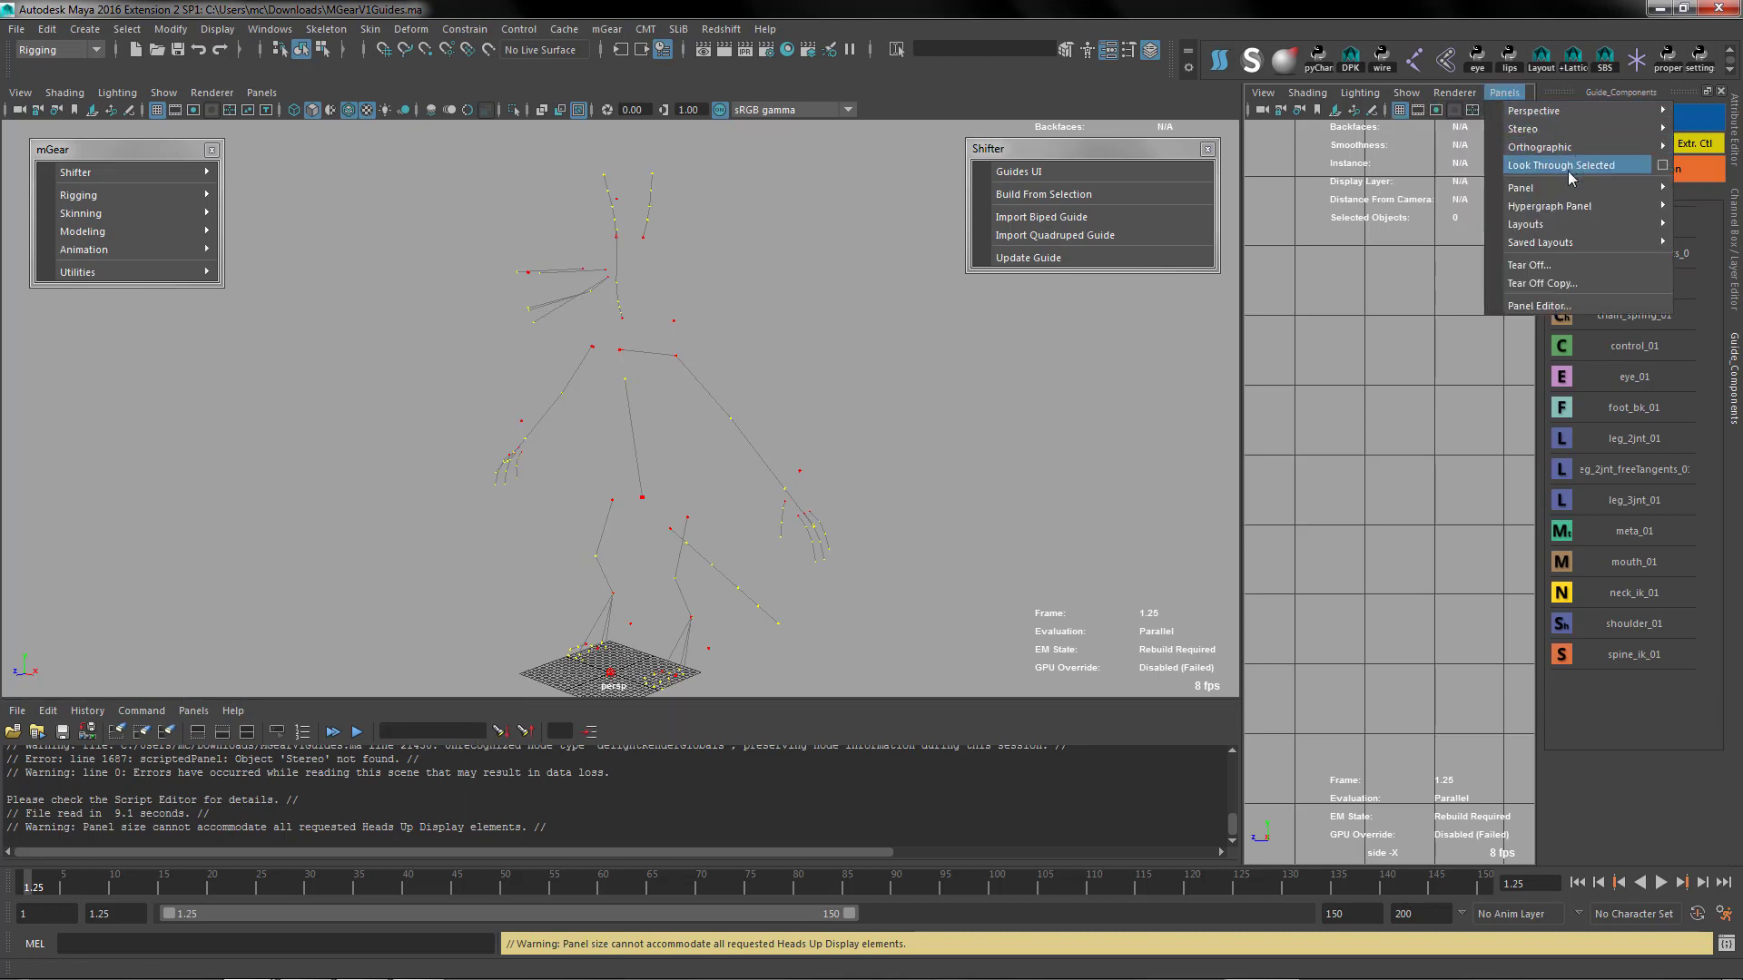
mouse_move(1563, 192)
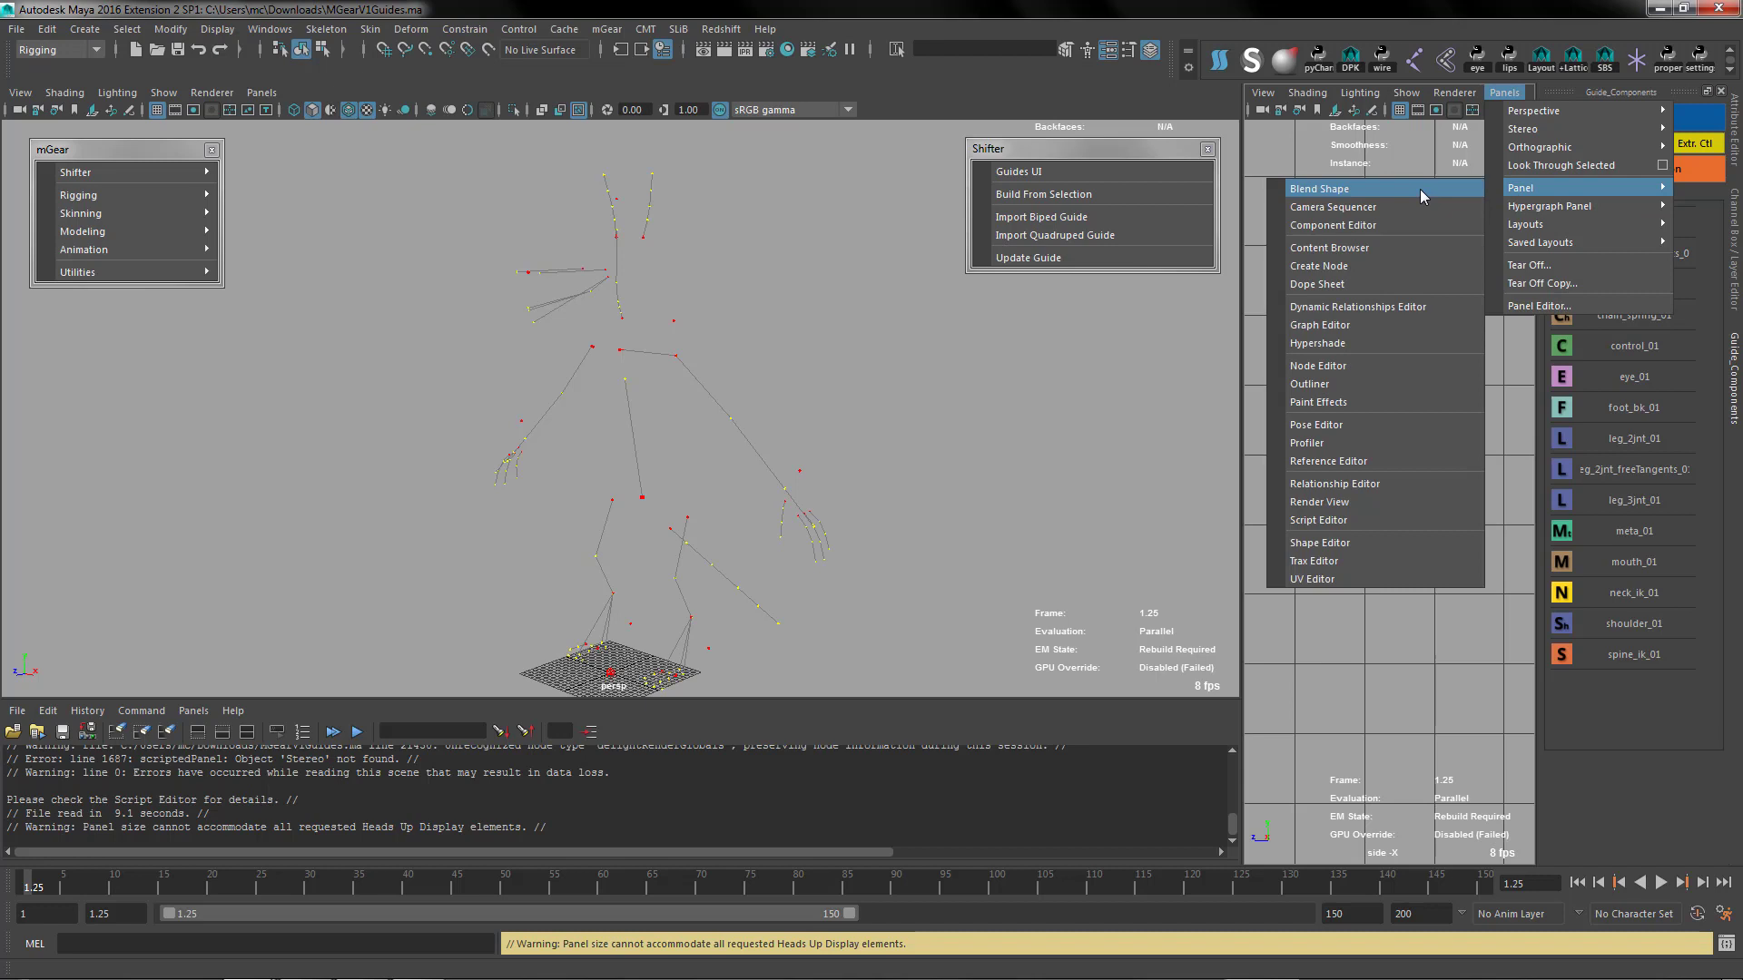
click(1313, 385)
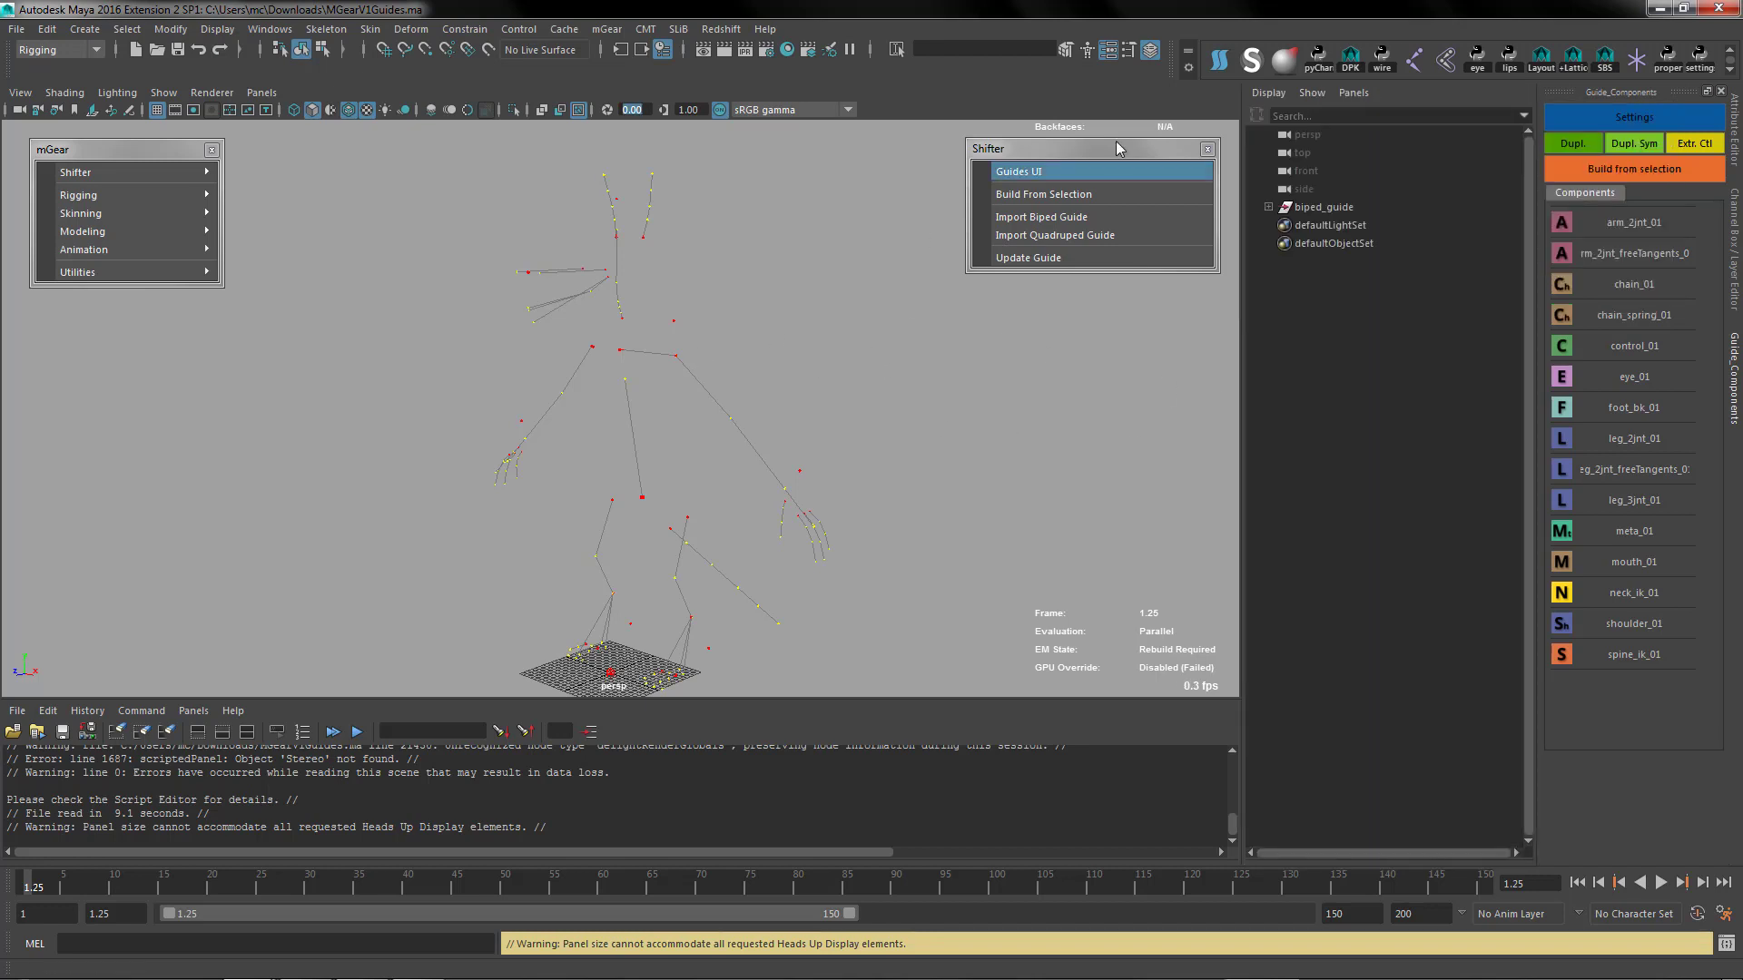
Orbit around the biped guide and drag the Script Editor splitter up to show all warnings.
drag(1044, 148, 1027, 151)
alt+drag(580, 437, 720, 459)
alt+drag(588, 512, 577, 666)
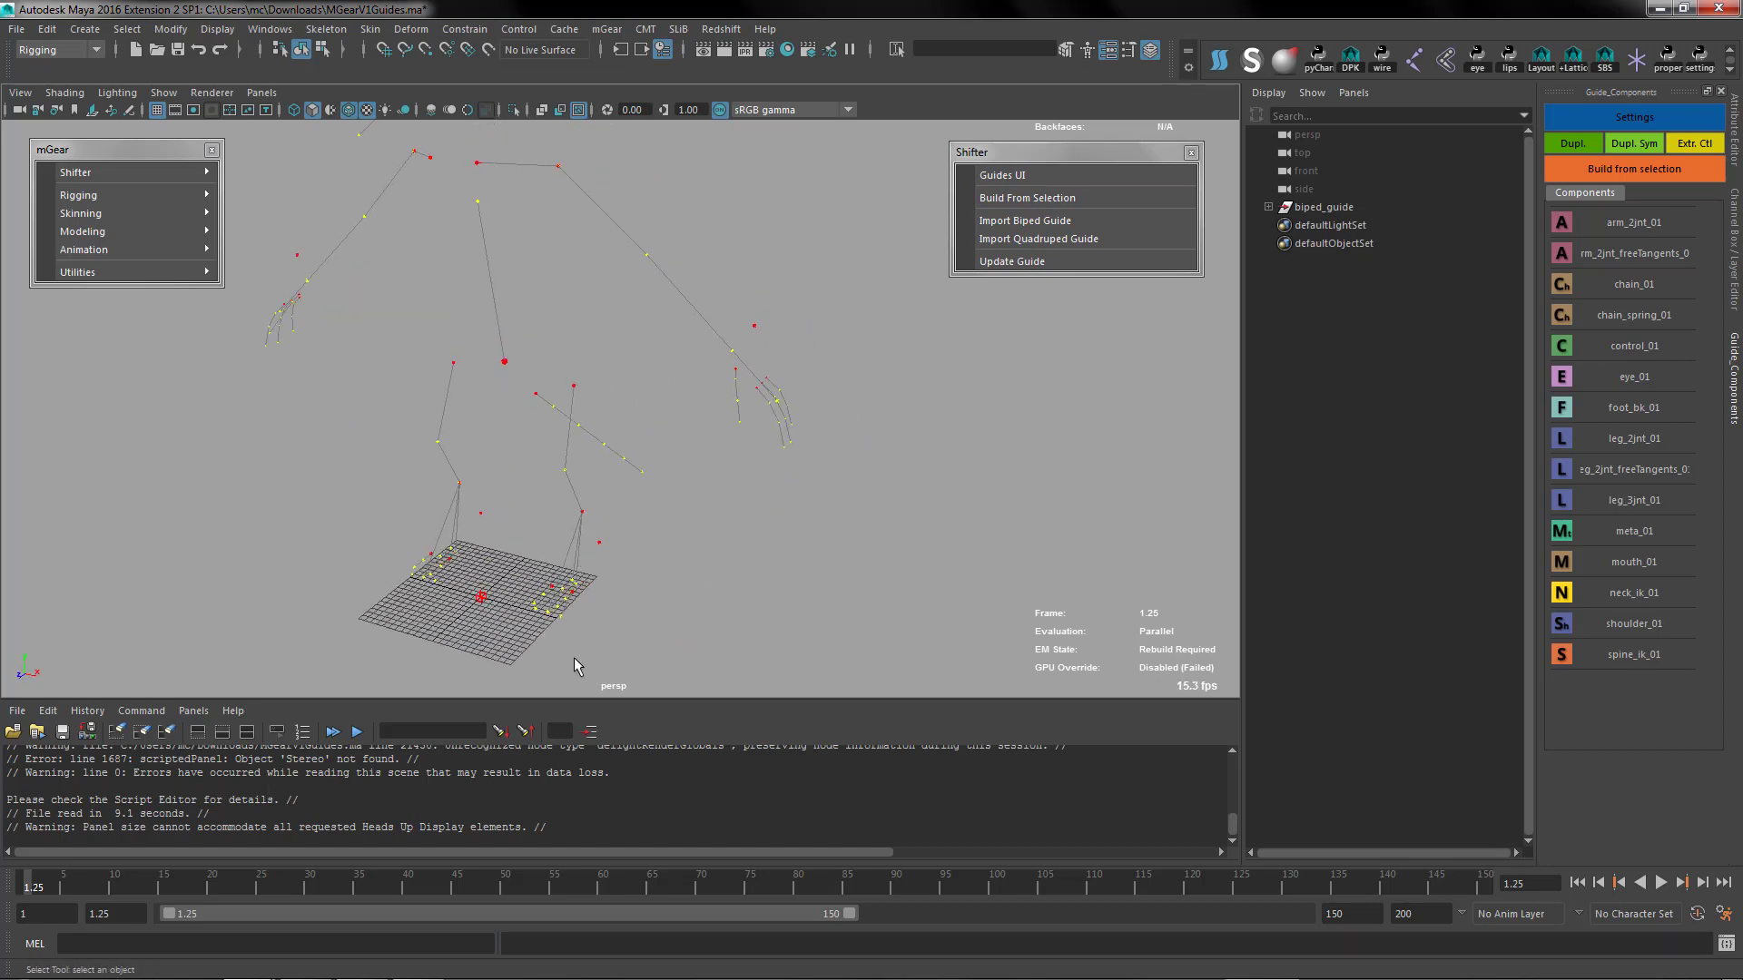
alt+drag(548, 451, 496, 538)
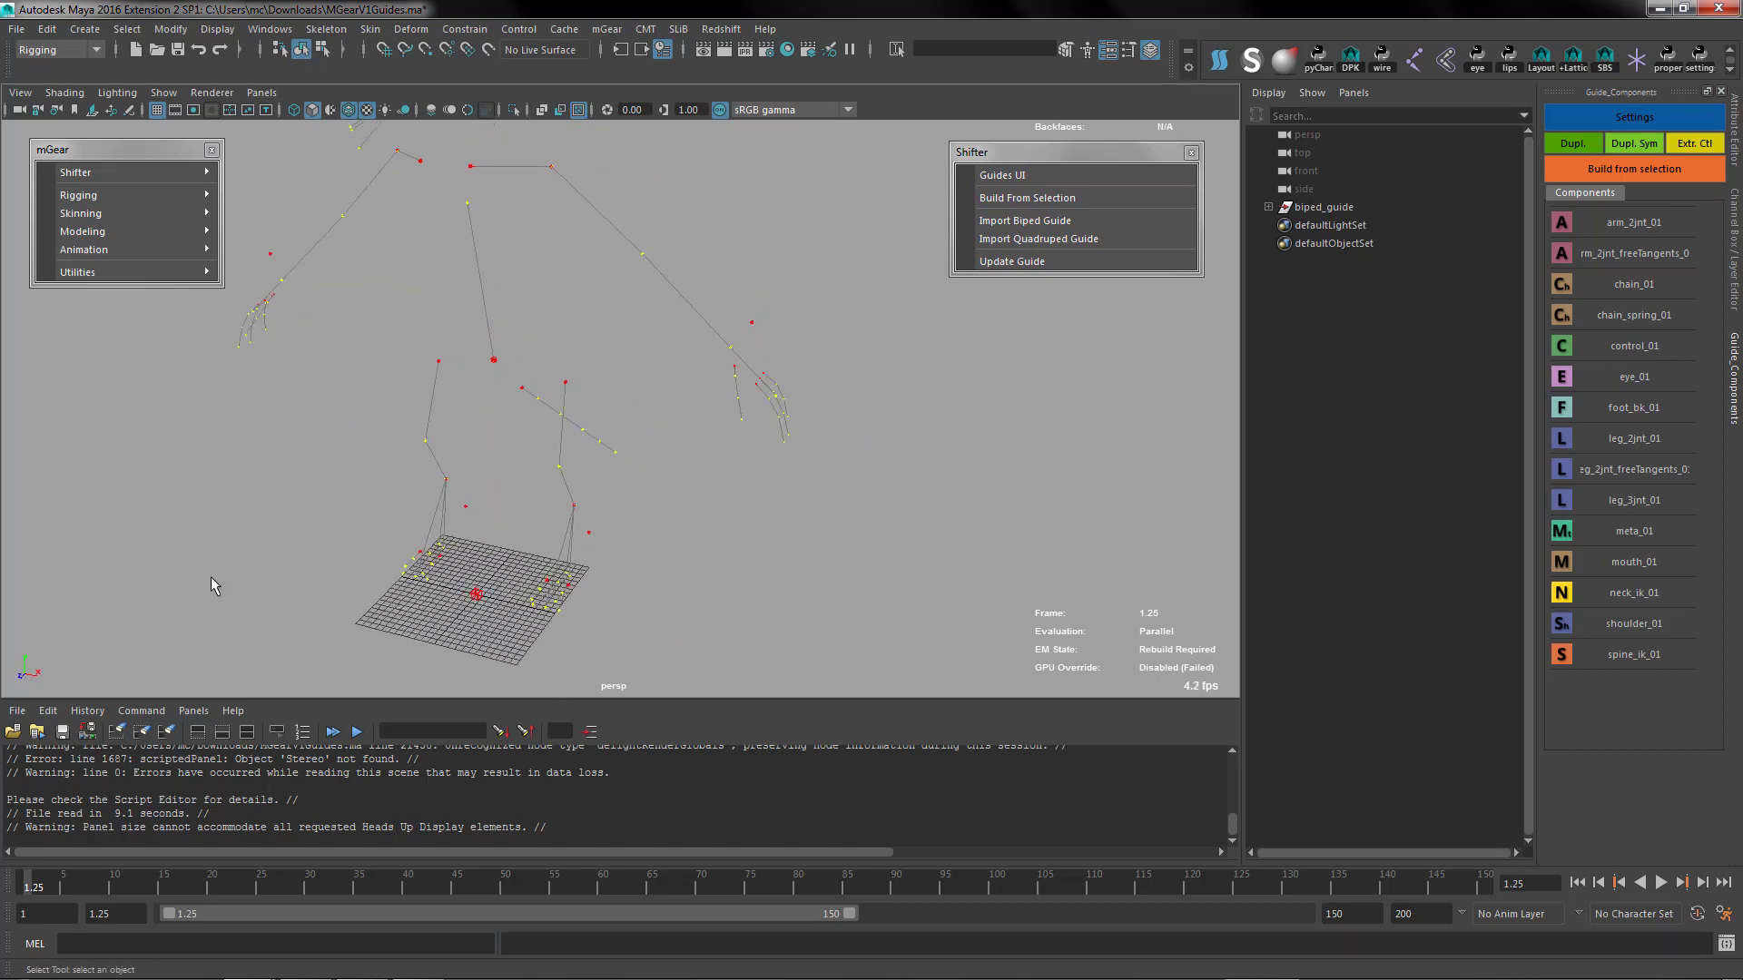
drag(329, 704, 292, 496)
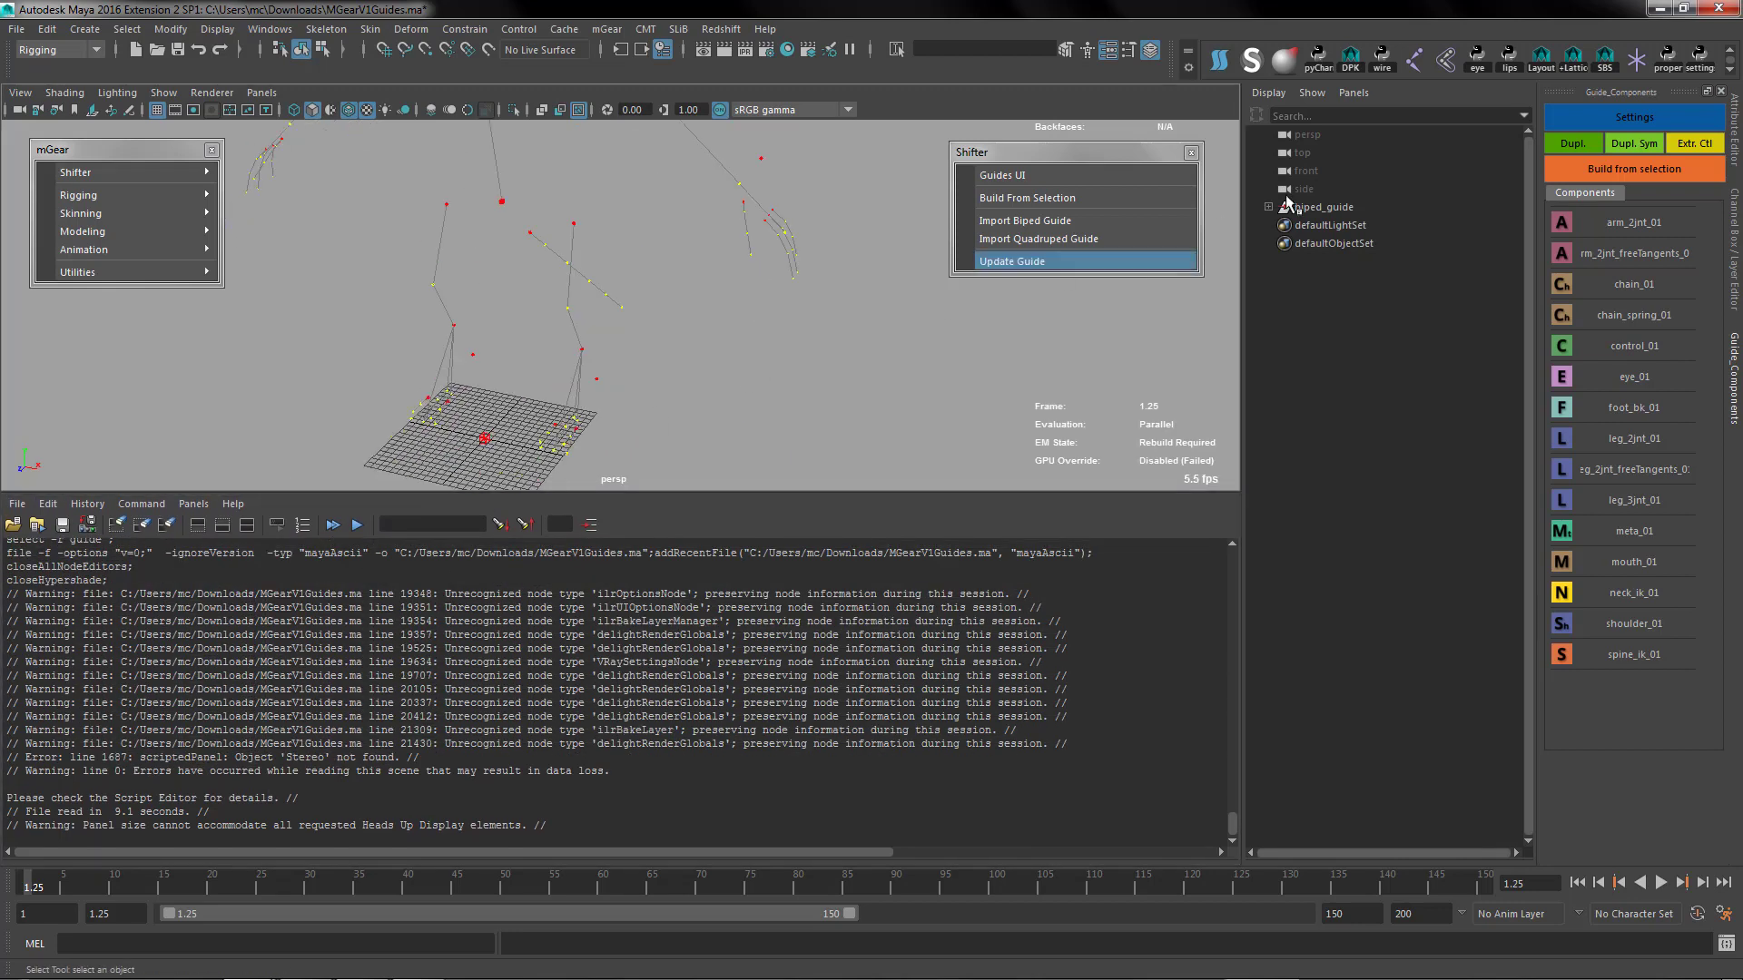
Select biped_guide and run Build from selection, which logs that the guide is out of date.
click(1323, 207)
alt+drag(604, 338, 675, 406)
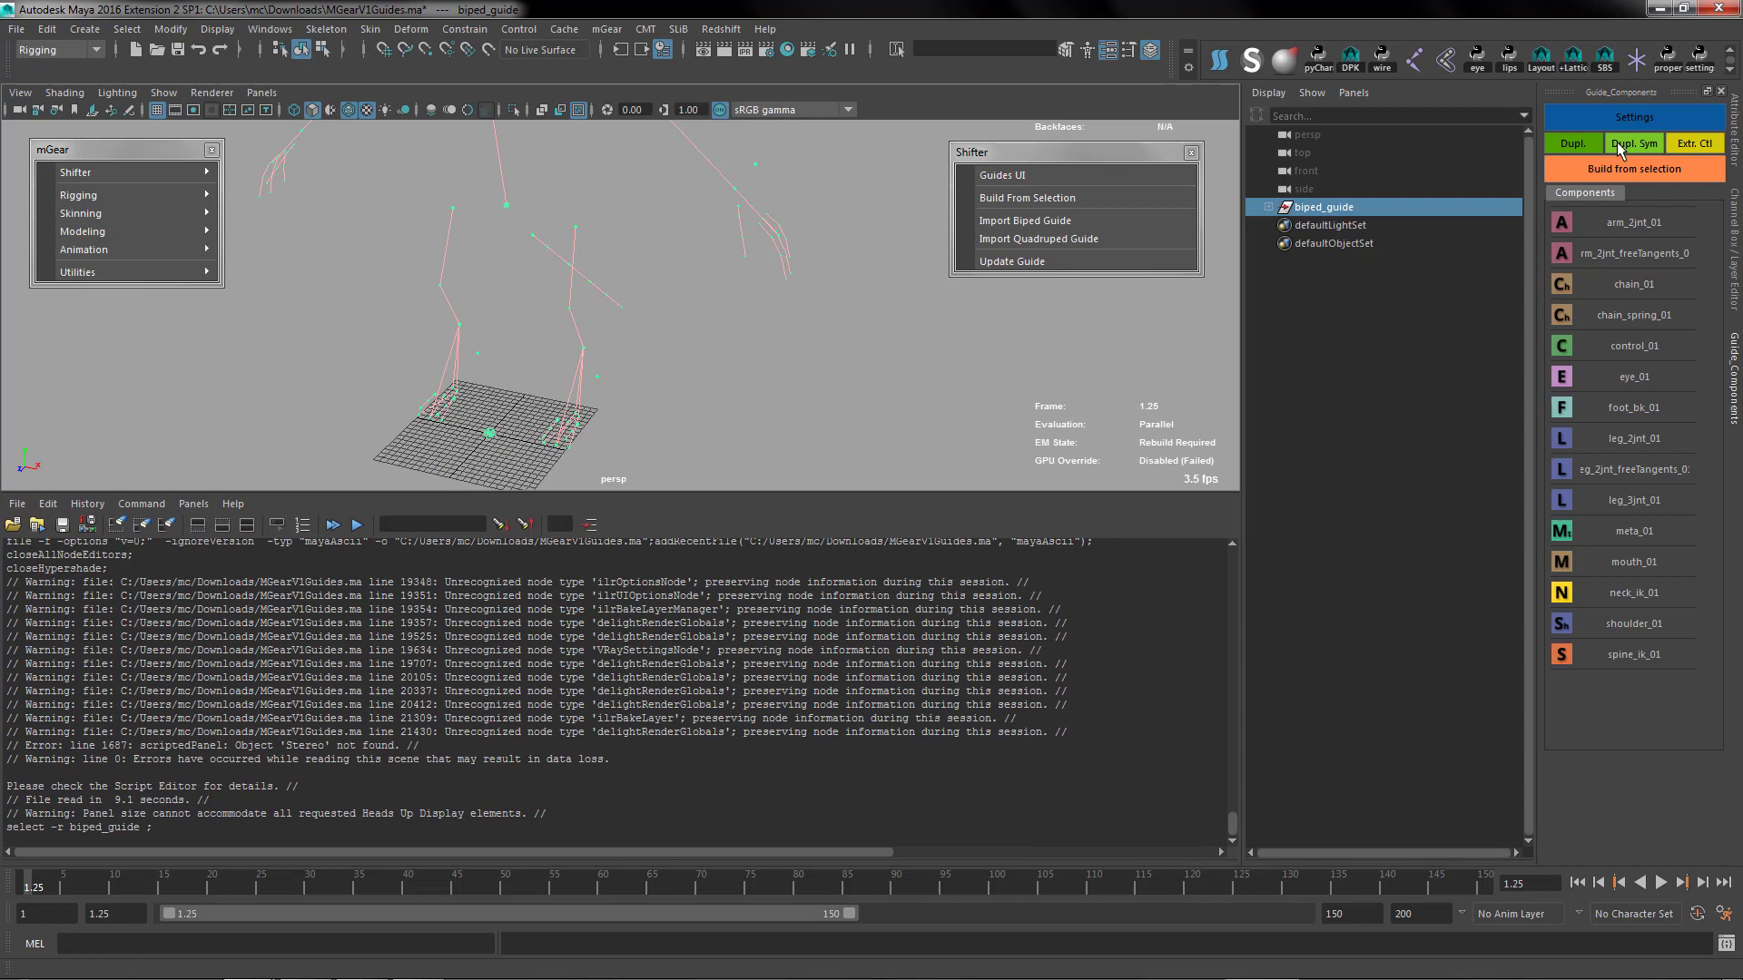
click(1614, 167)
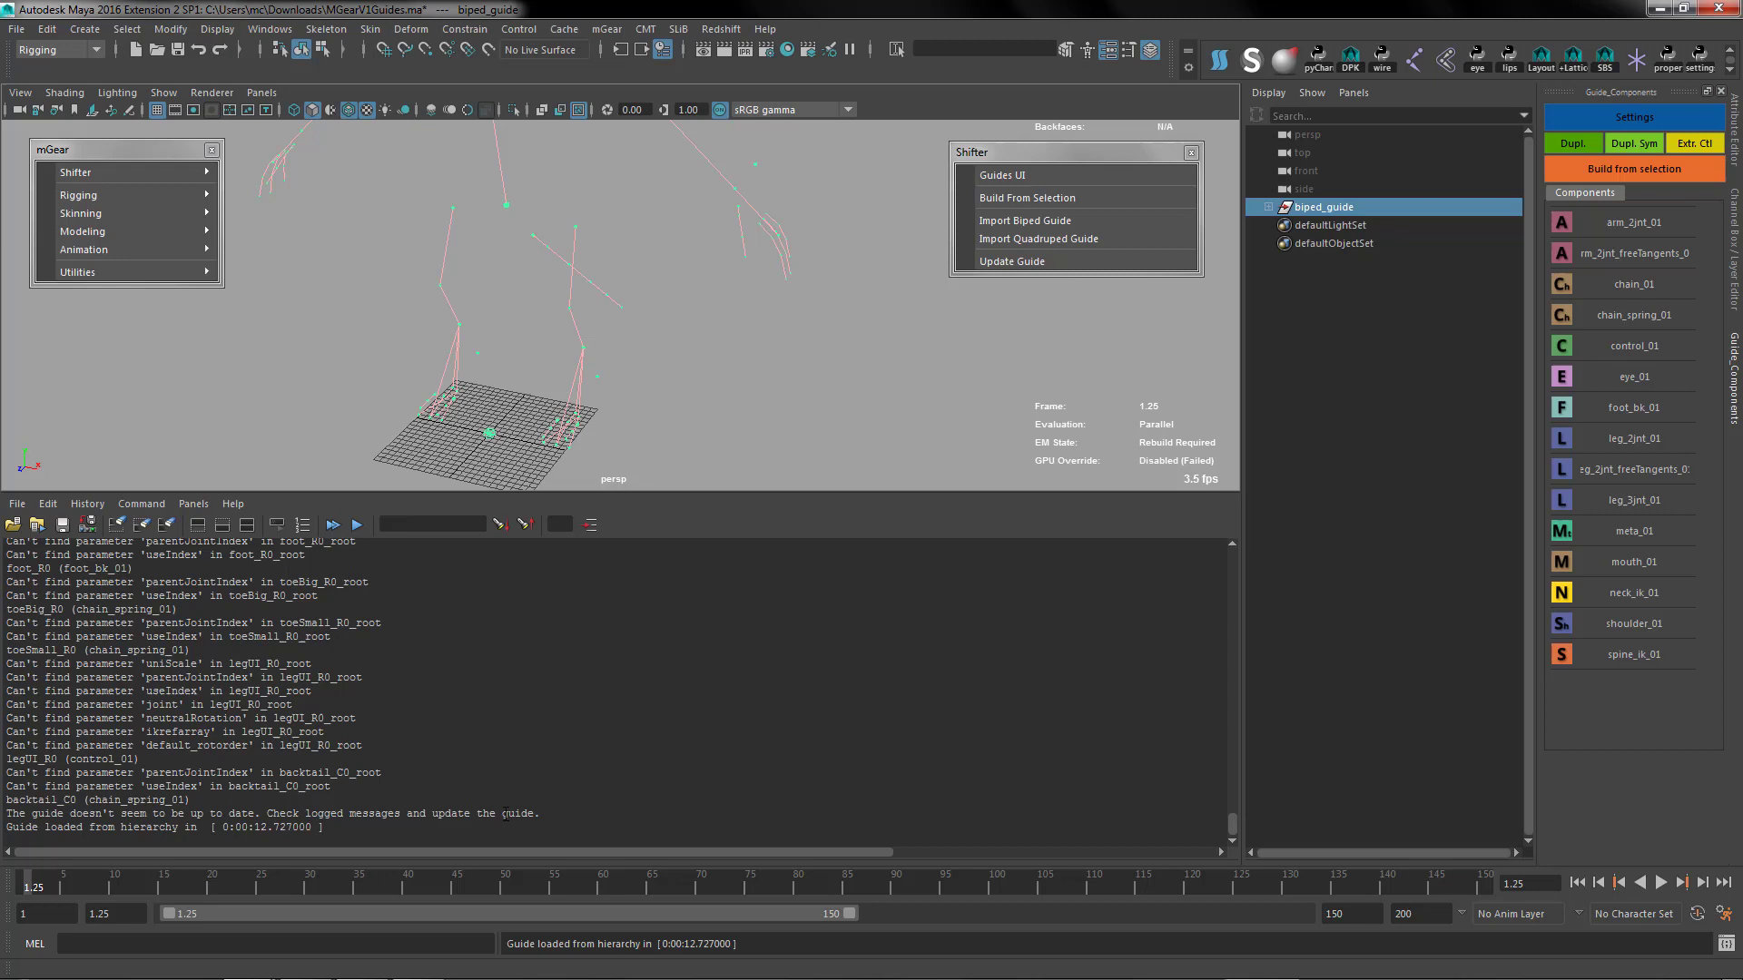
drag(12, 814, 532, 814)
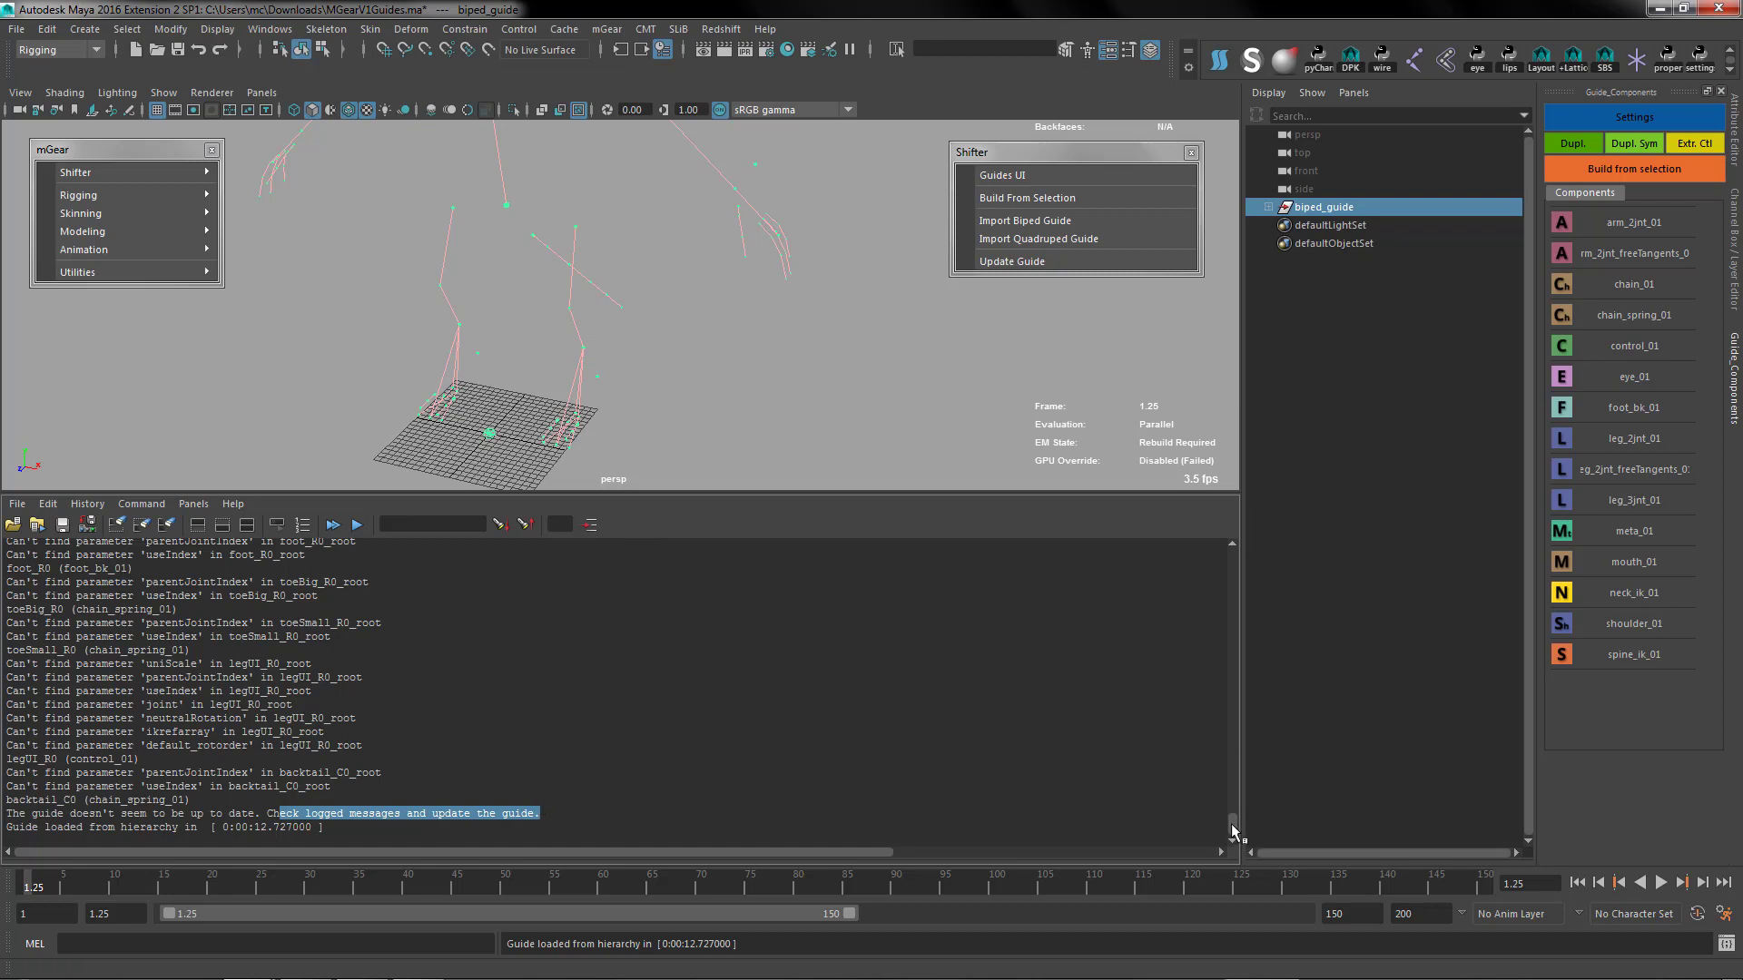
drag(1231, 824, 1230, 724)
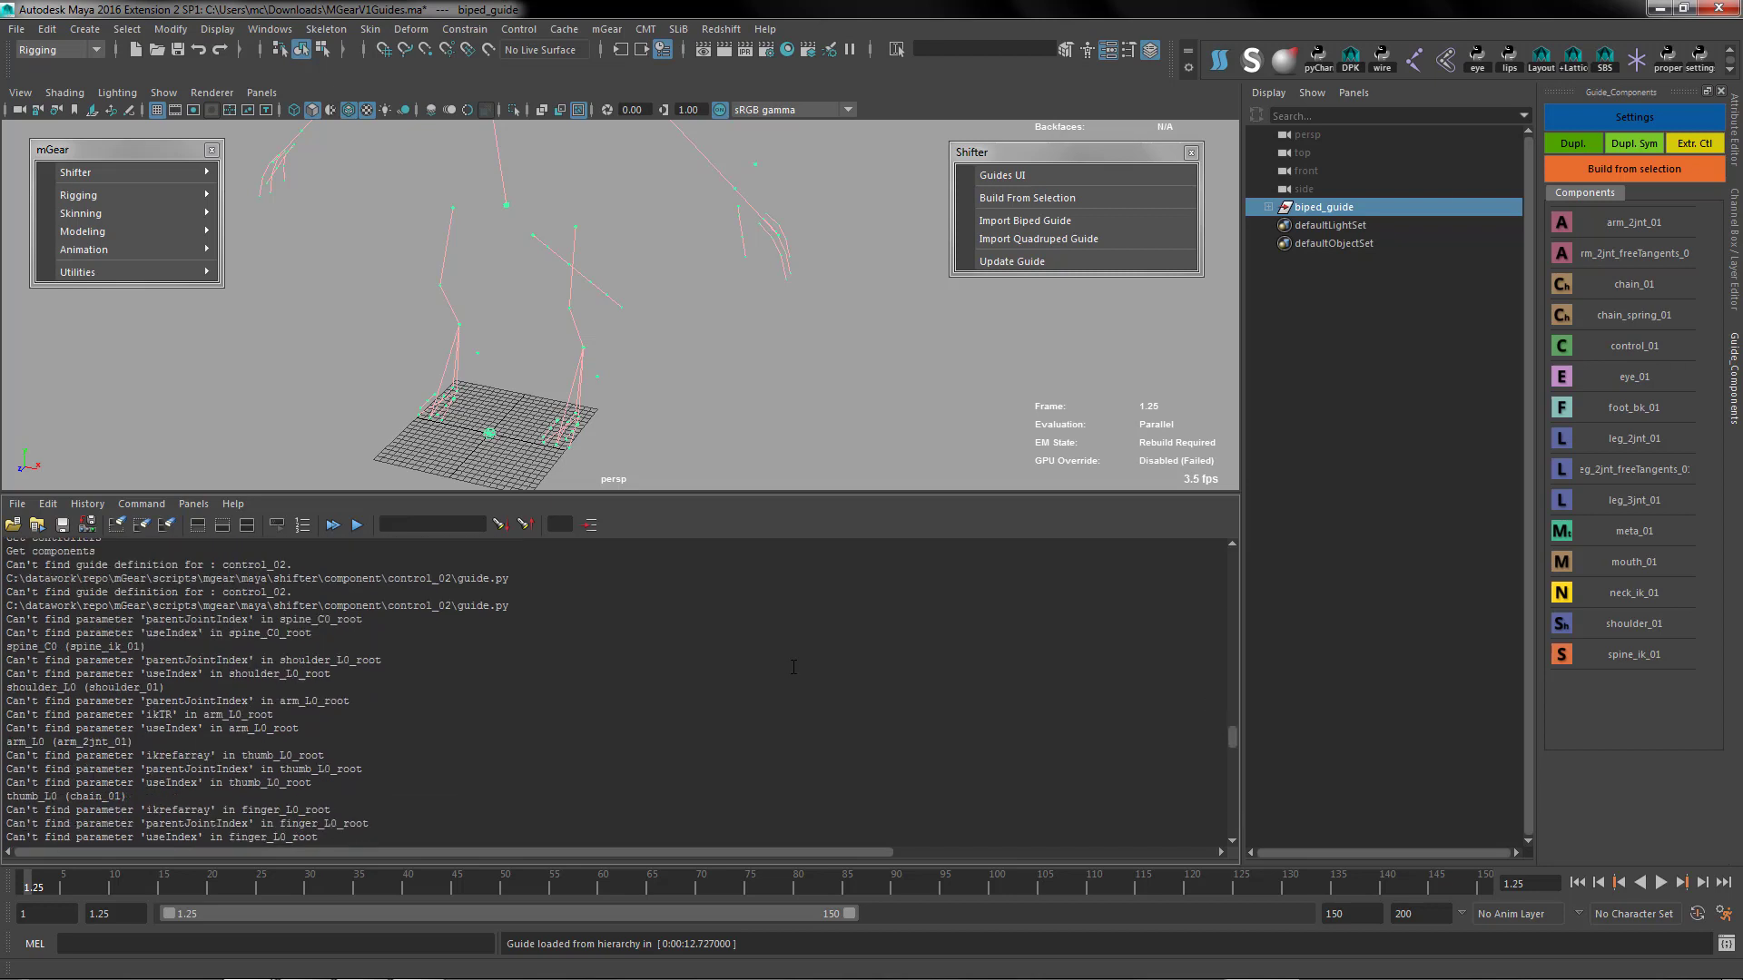
drag(19, 565, 293, 565)
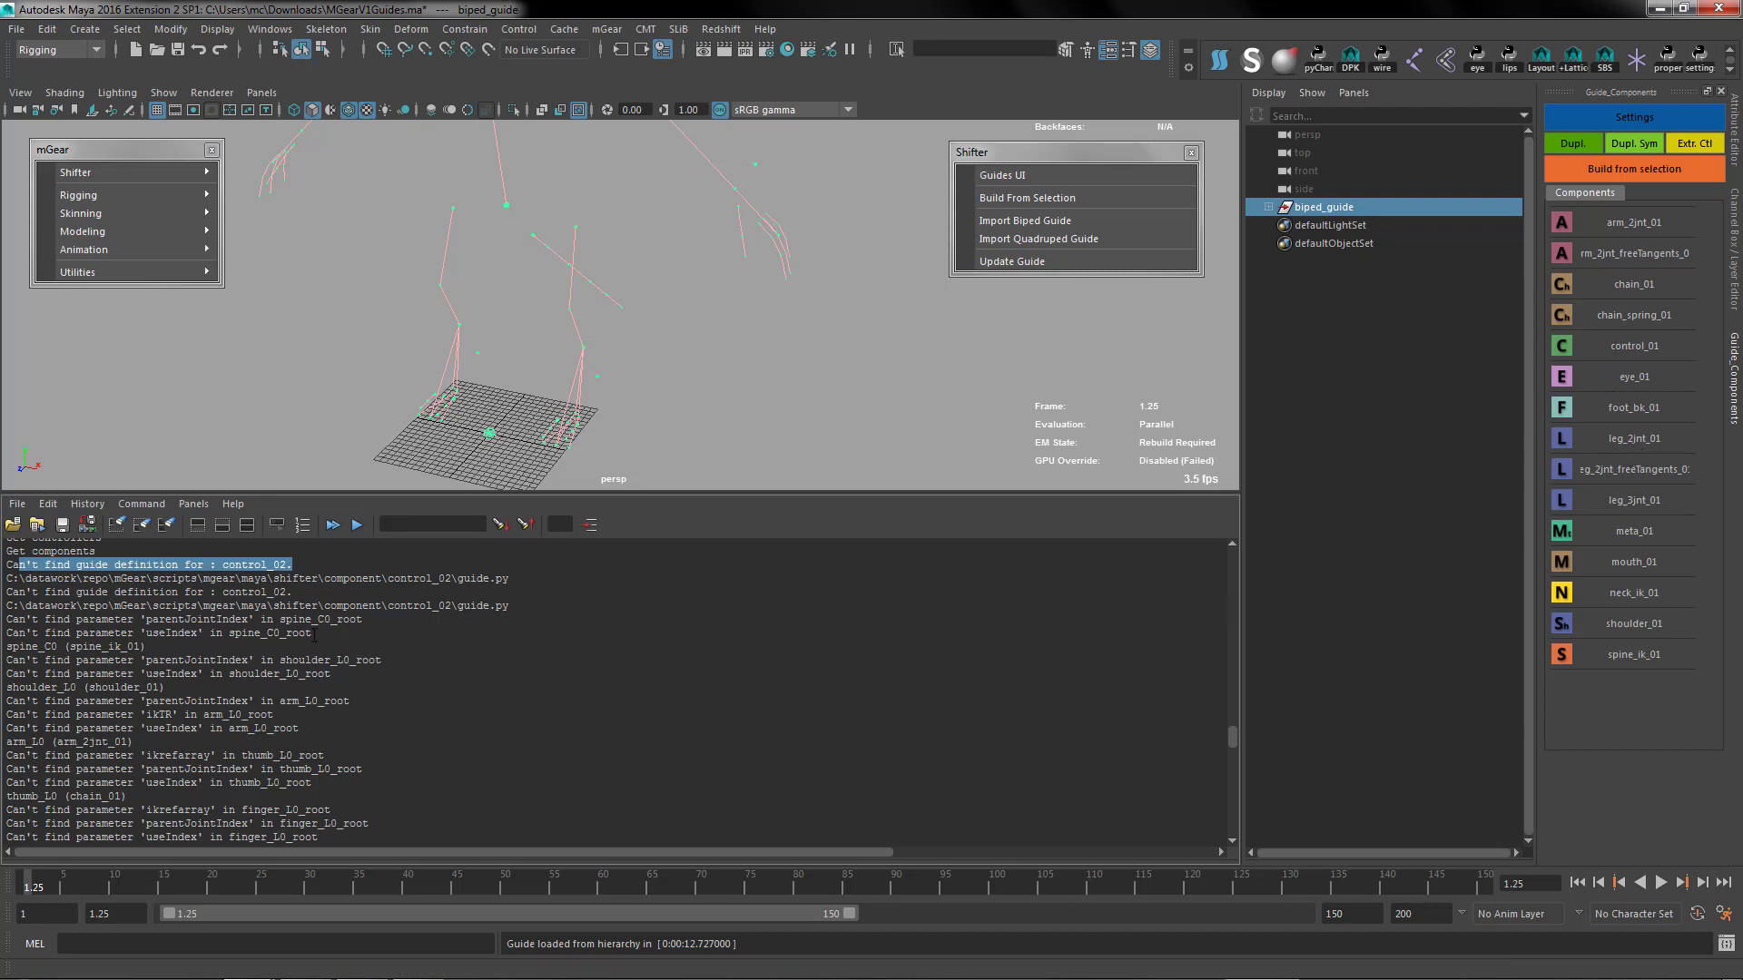
drag(392, 578, 447, 578)
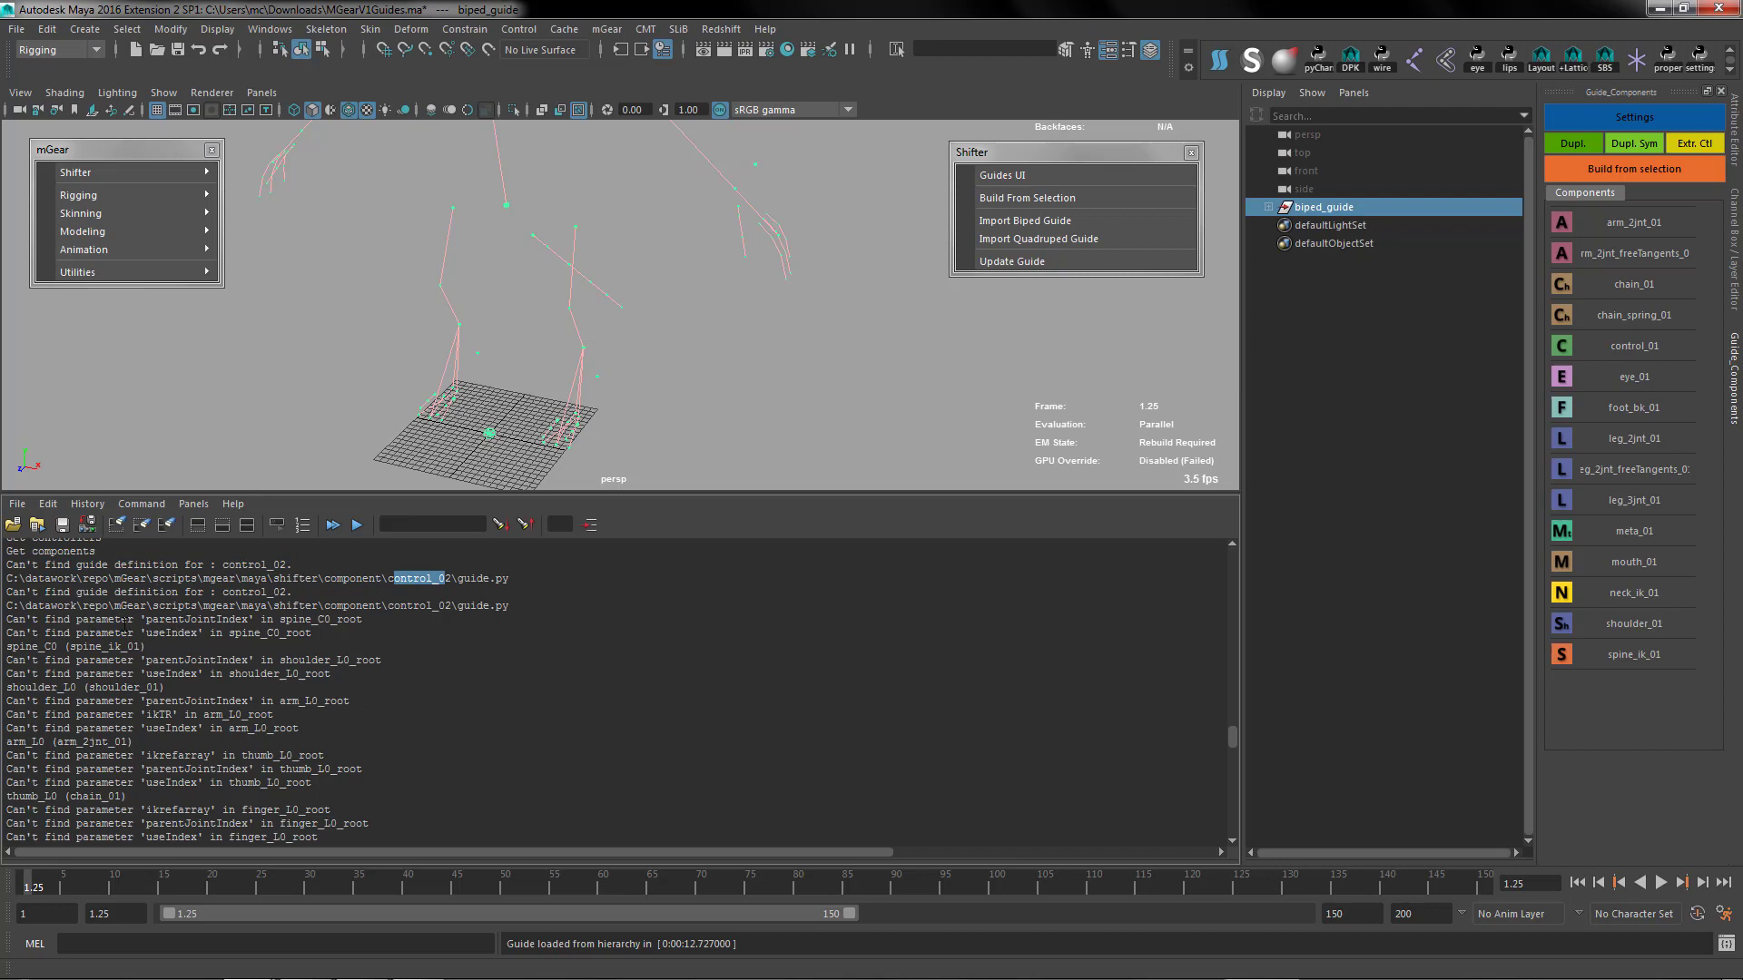
drag(13, 619, 128, 619)
double_click(176, 619)
drag(313, 633, 68, 633)
drag(165, 687, 17, 681)
drag(339, 741, 2, 682)
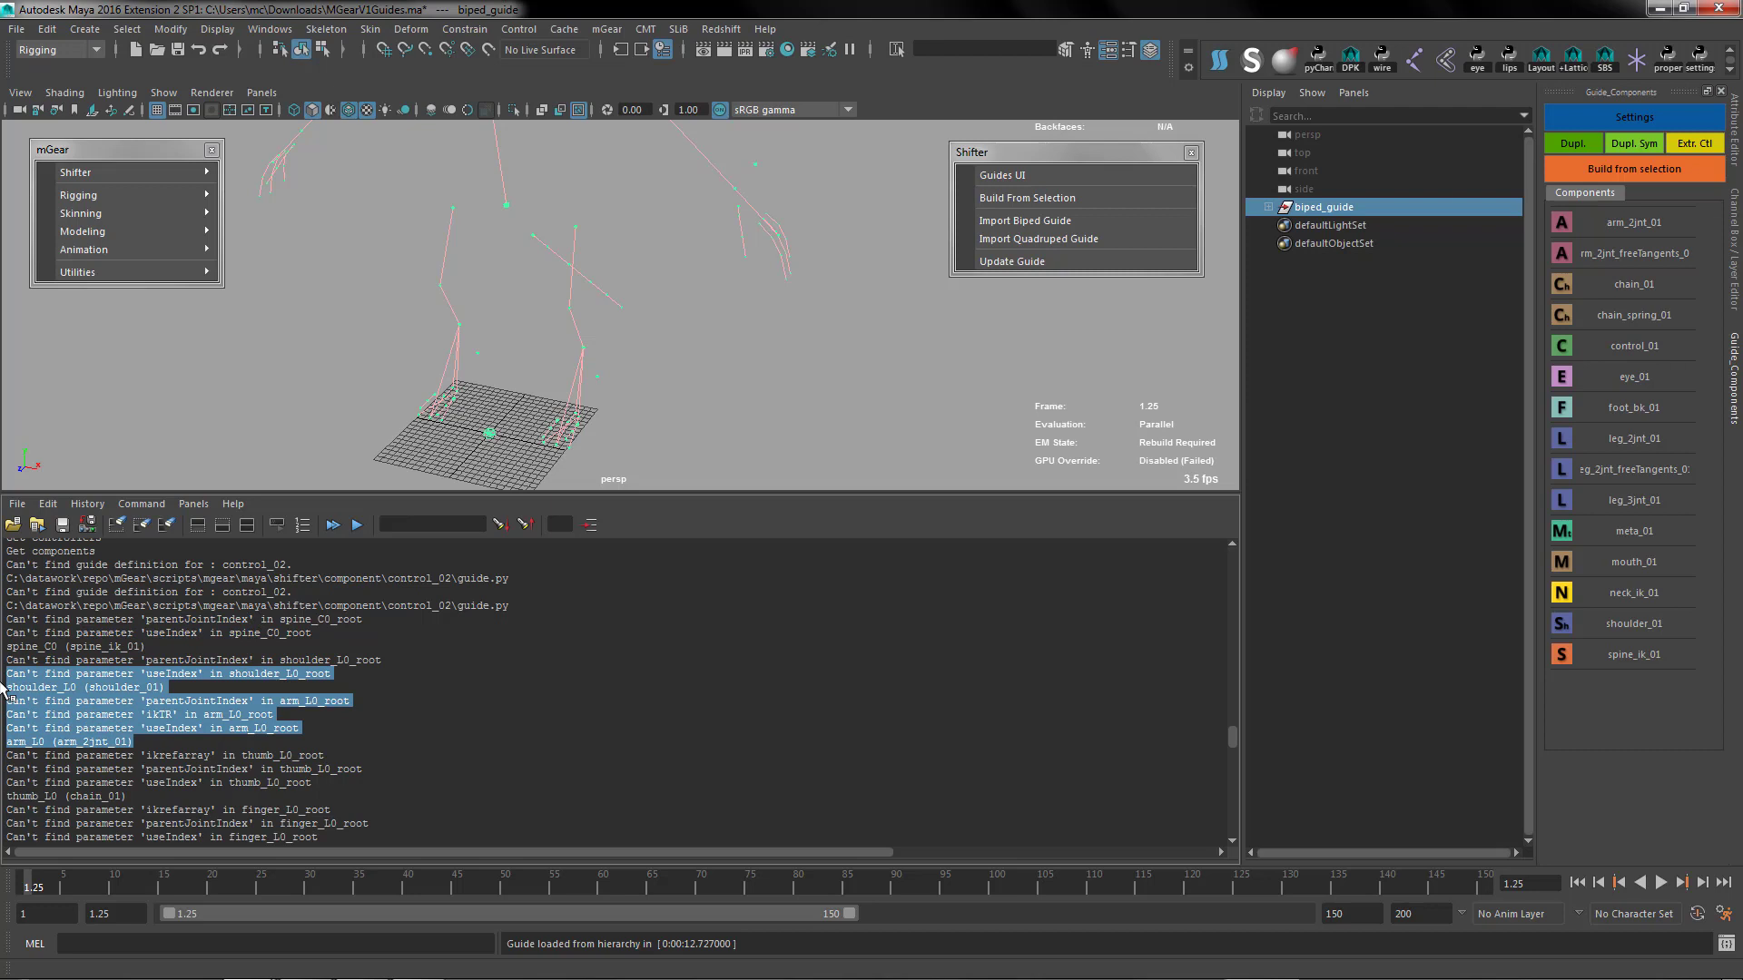
drag(1234, 732, 1231, 769)
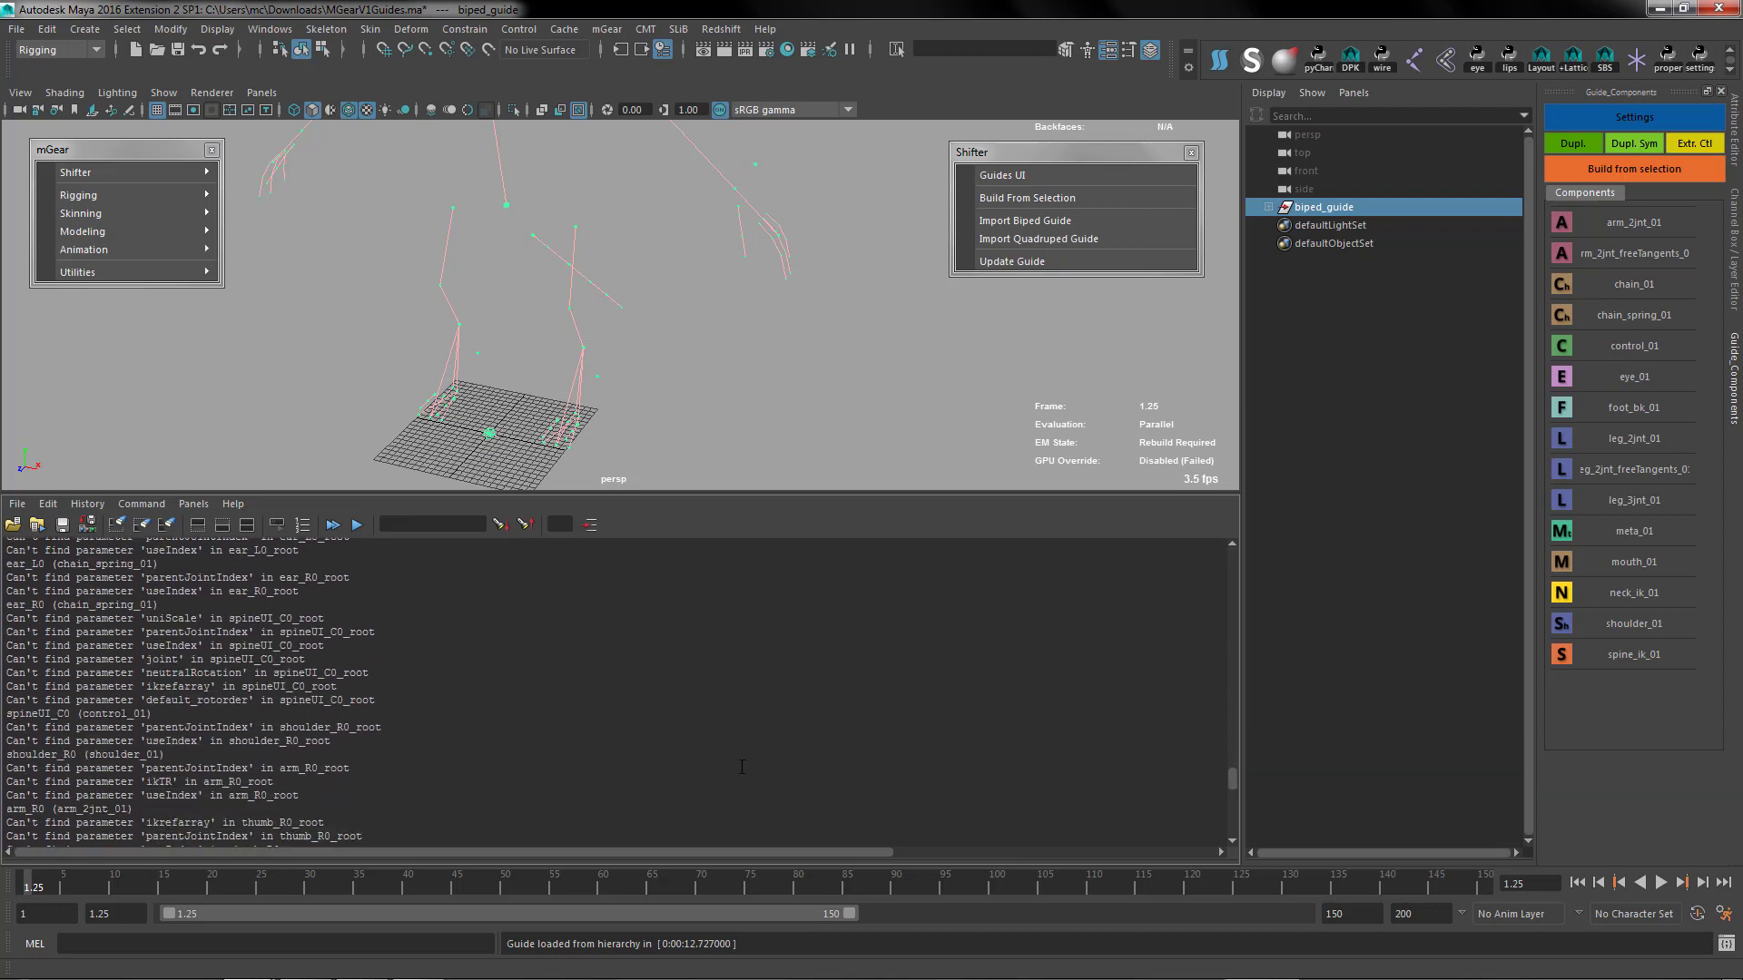
drag(378, 717, 4, 619)
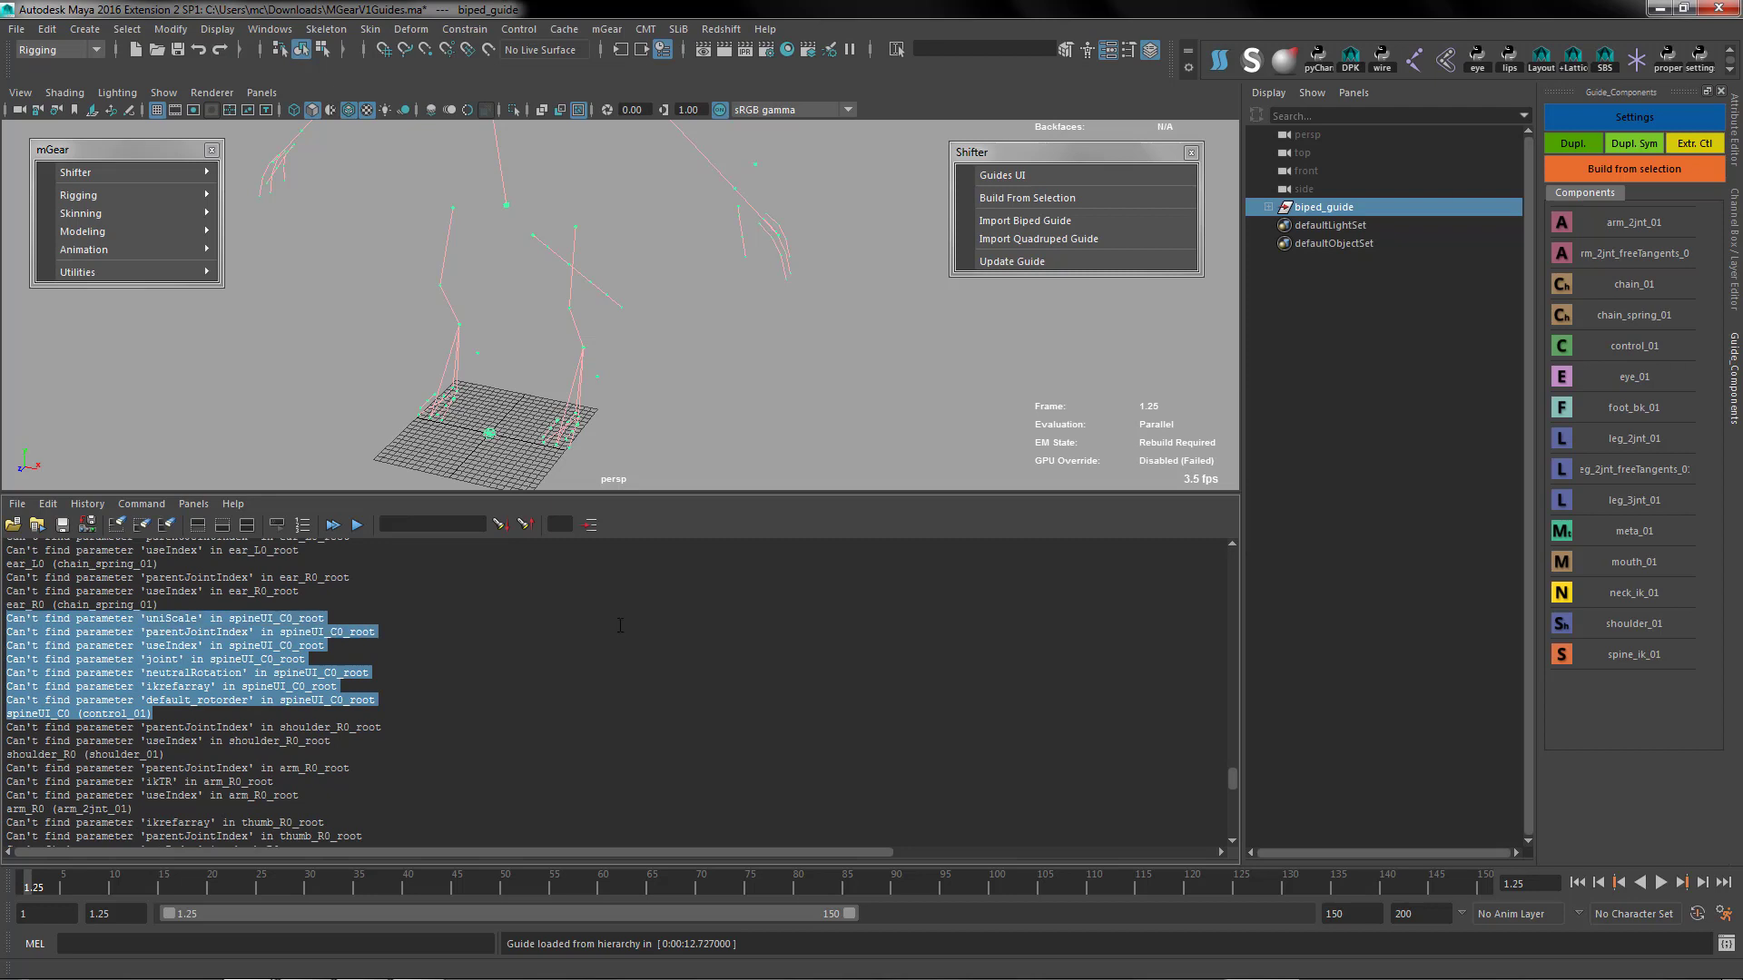
mouse_move(1230, 777)
mouse_down()
mouse_move(1231, 817)
mouse_move(1239, 648)
mouse_move(1234, 762)
mouse_up()
click(480, 488)
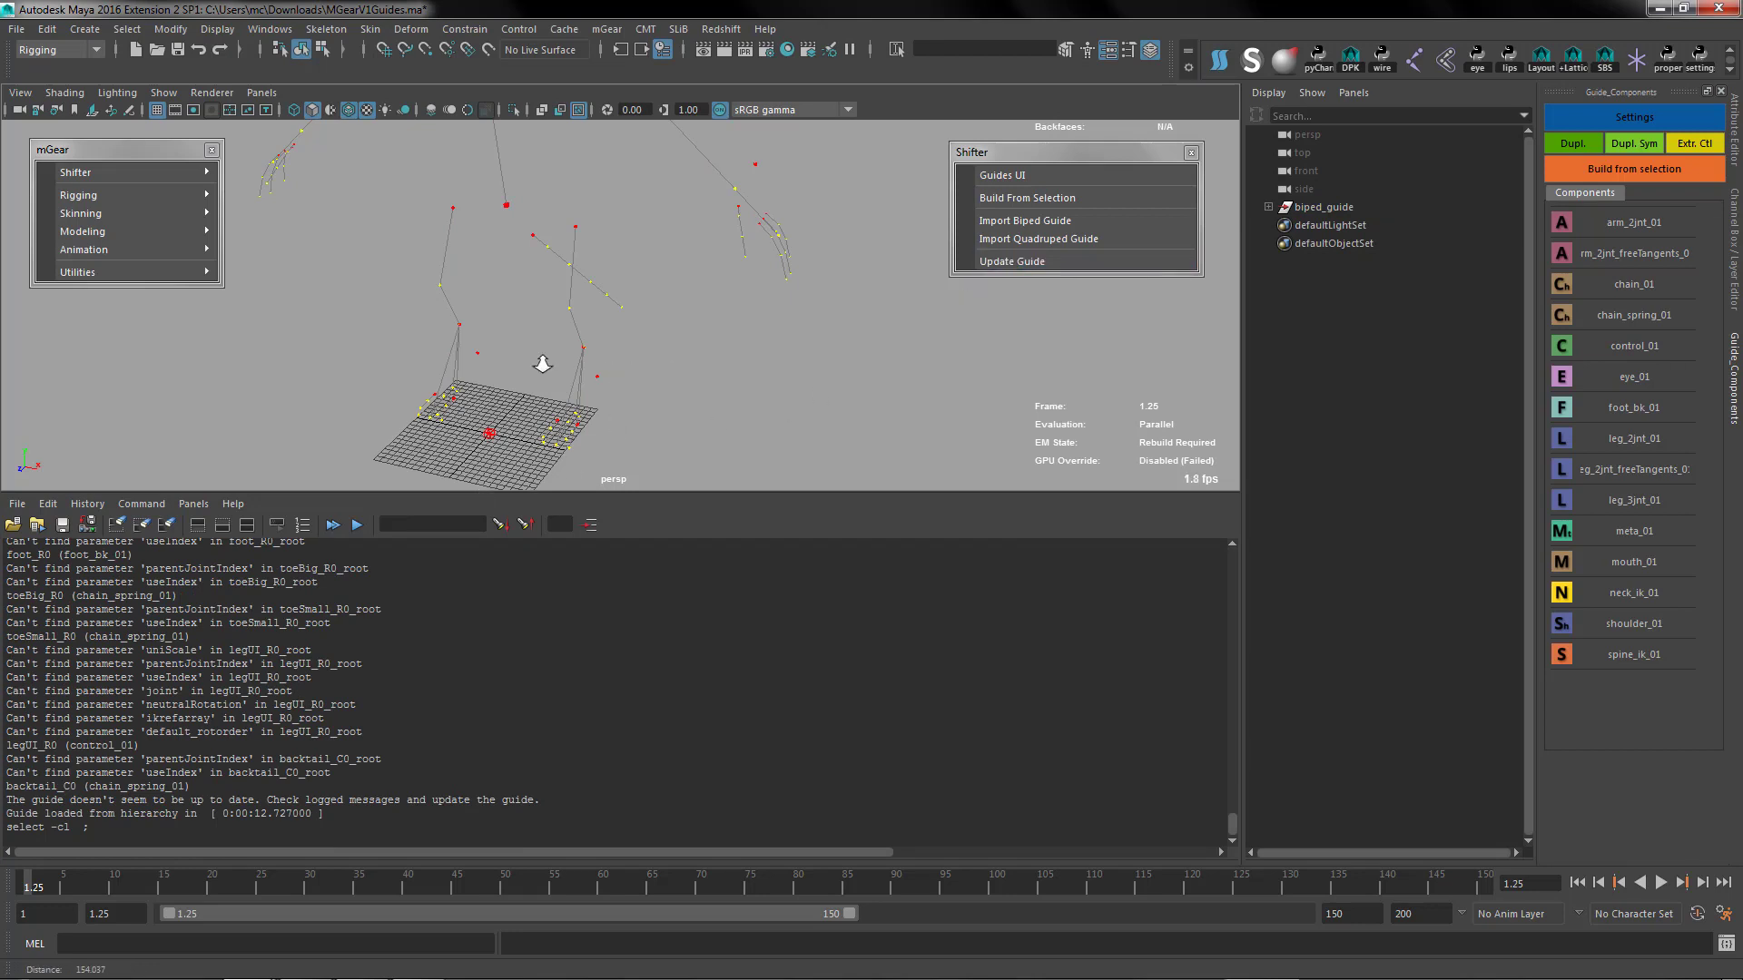
alt+drag(544, 404, 606, 603)
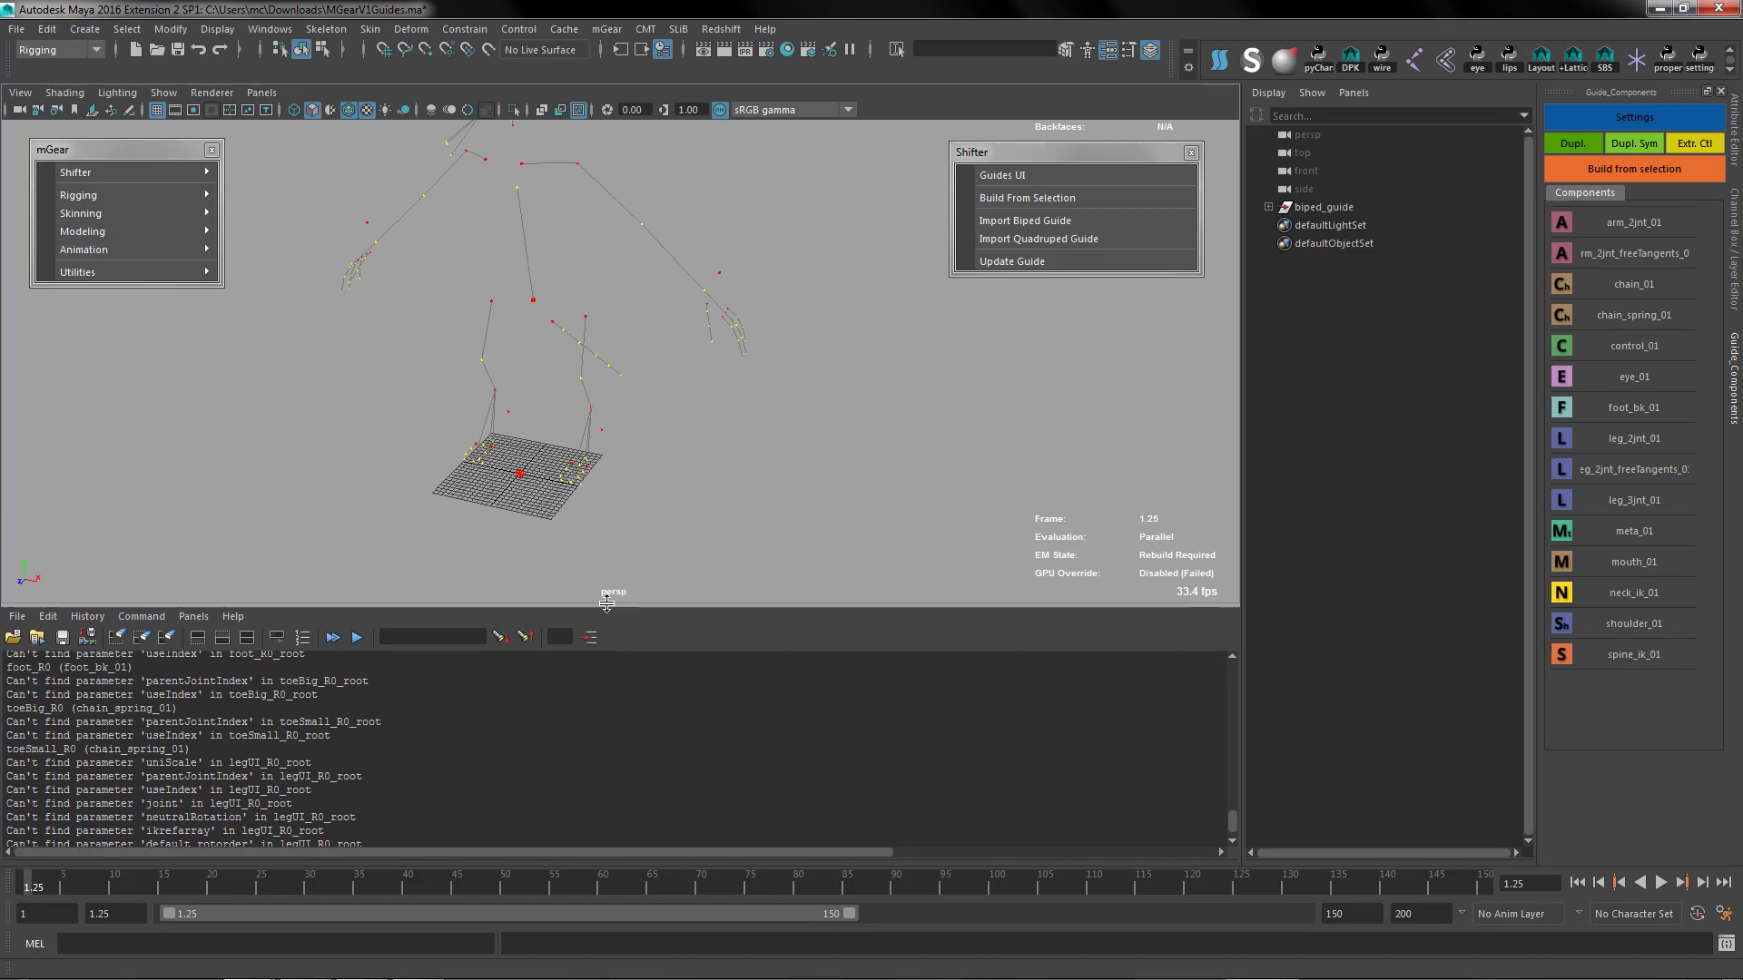
drag(606, 602, 607, 600)
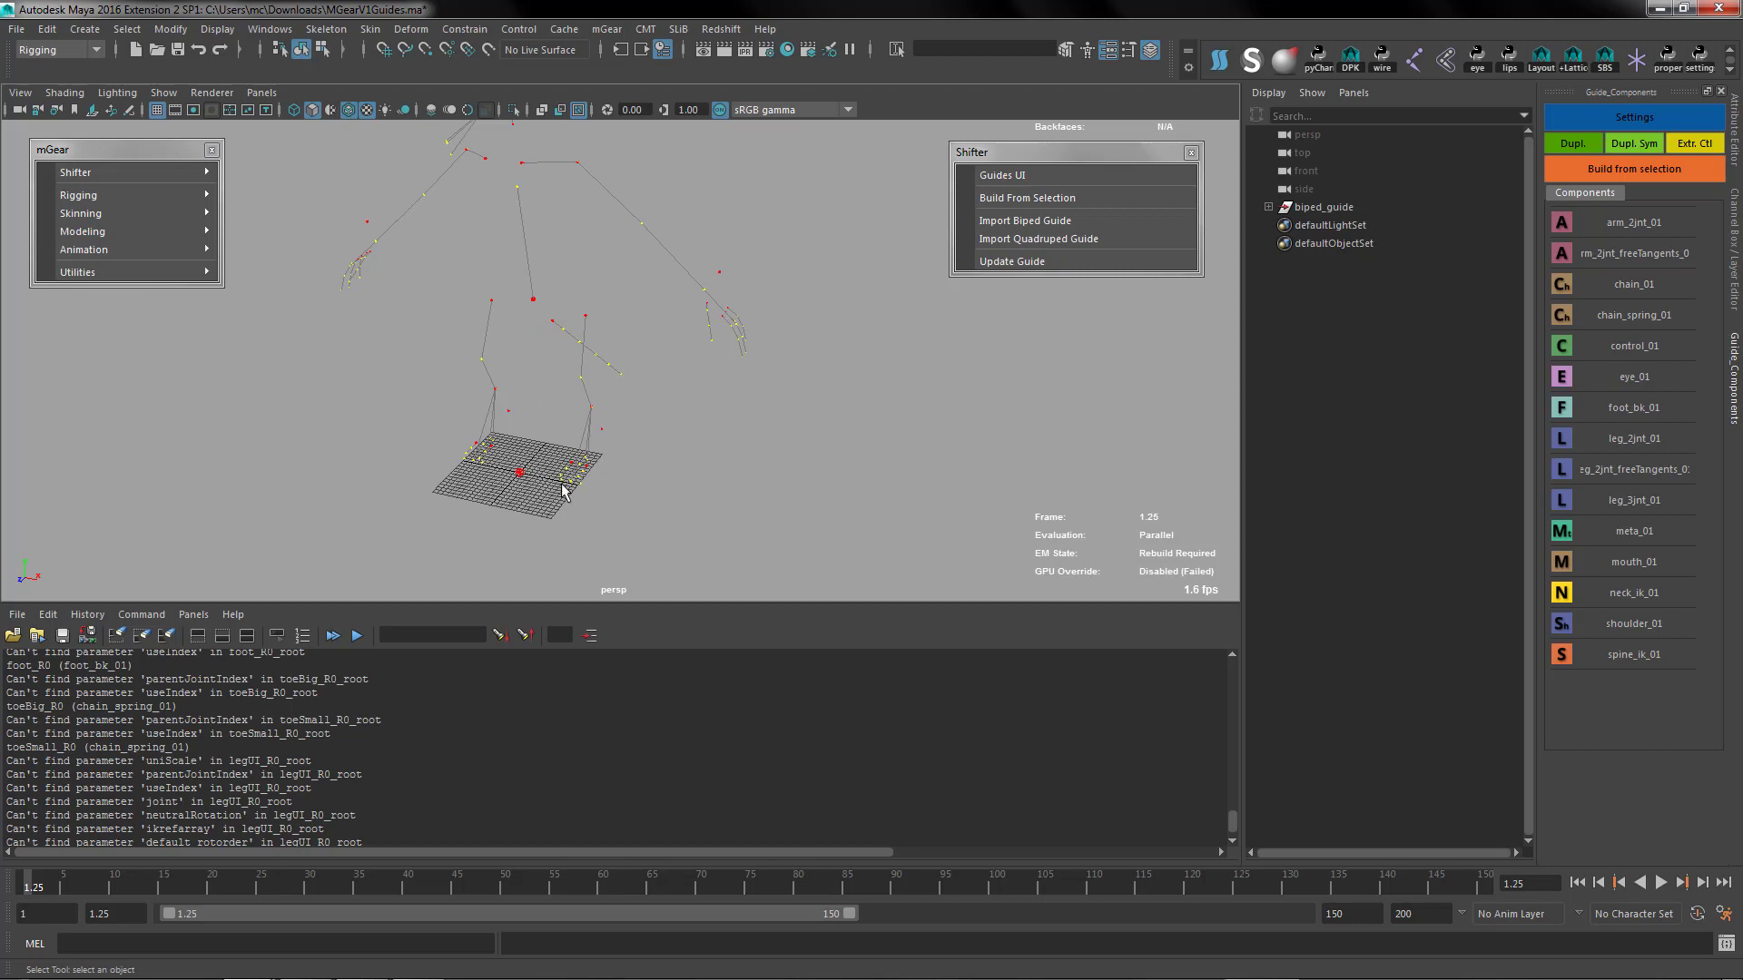
scroll(531, 493, up, 2)
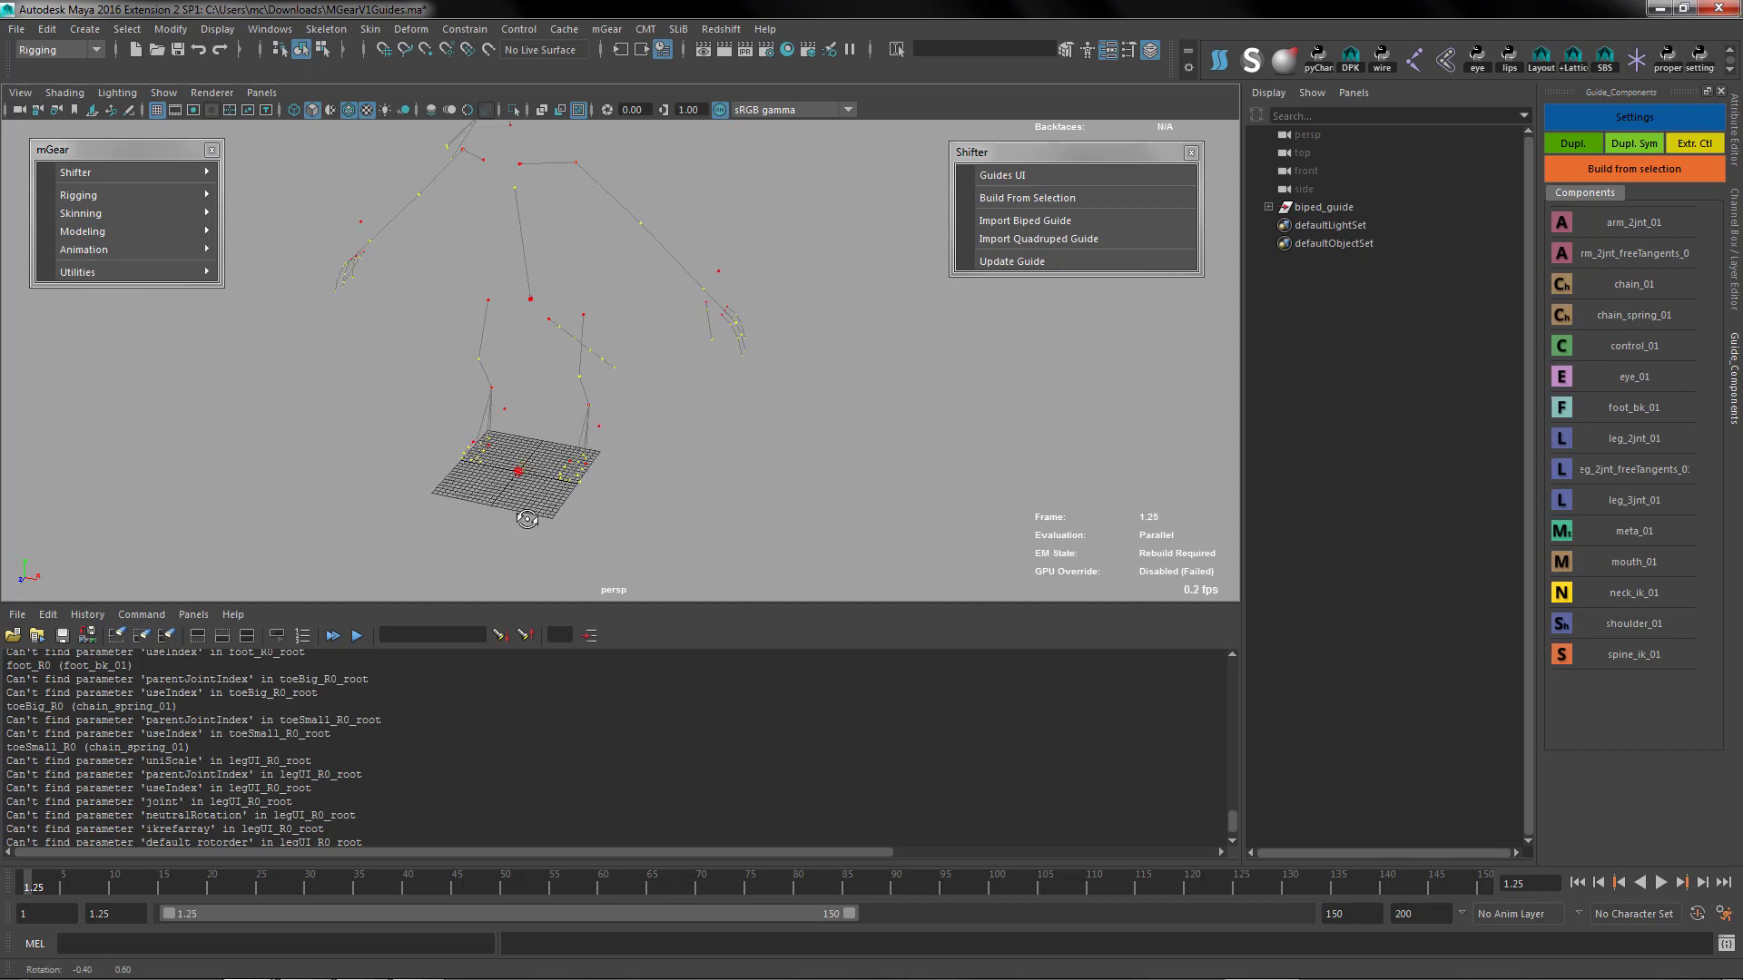
scroll(506, 470, up, 4)
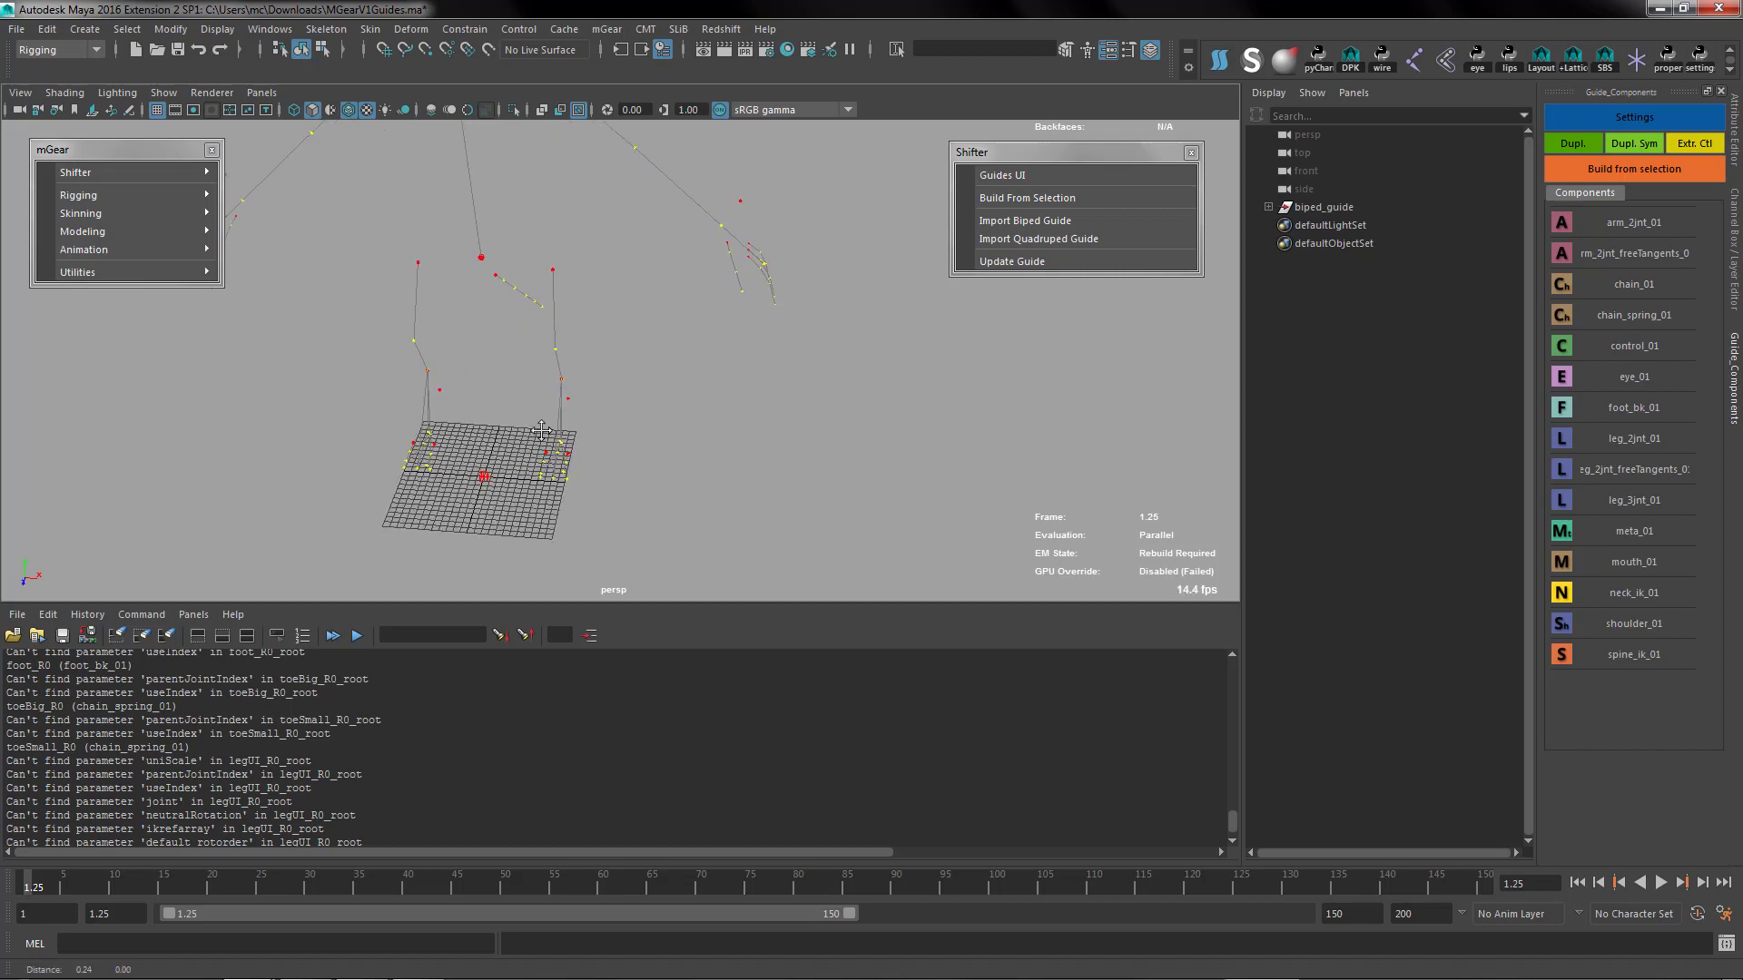
alt+drag(556, 511, 537, 381)
click(1335, 207)
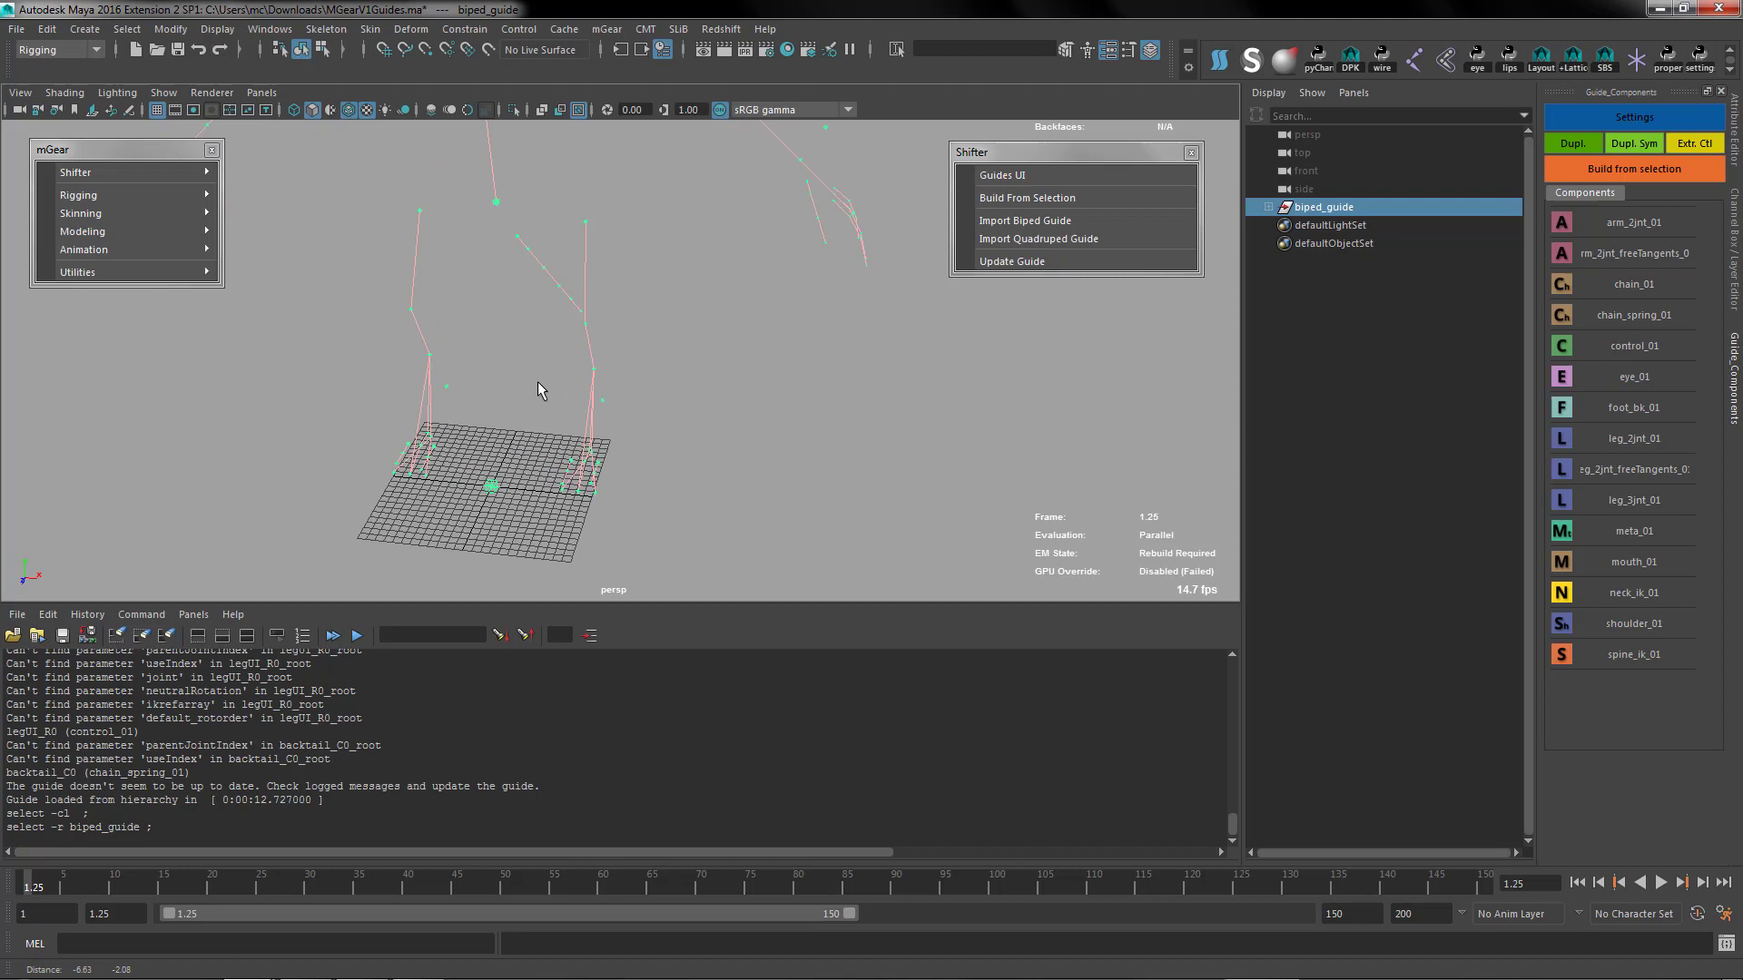
mouse_move(531, 460)
alt+mouse_down()
mouse_move(668, 508)
mouse_move(659, 530)
mouse_move(533, 457)
alt+mouse_up()
scroll(534, 456, up, 3)
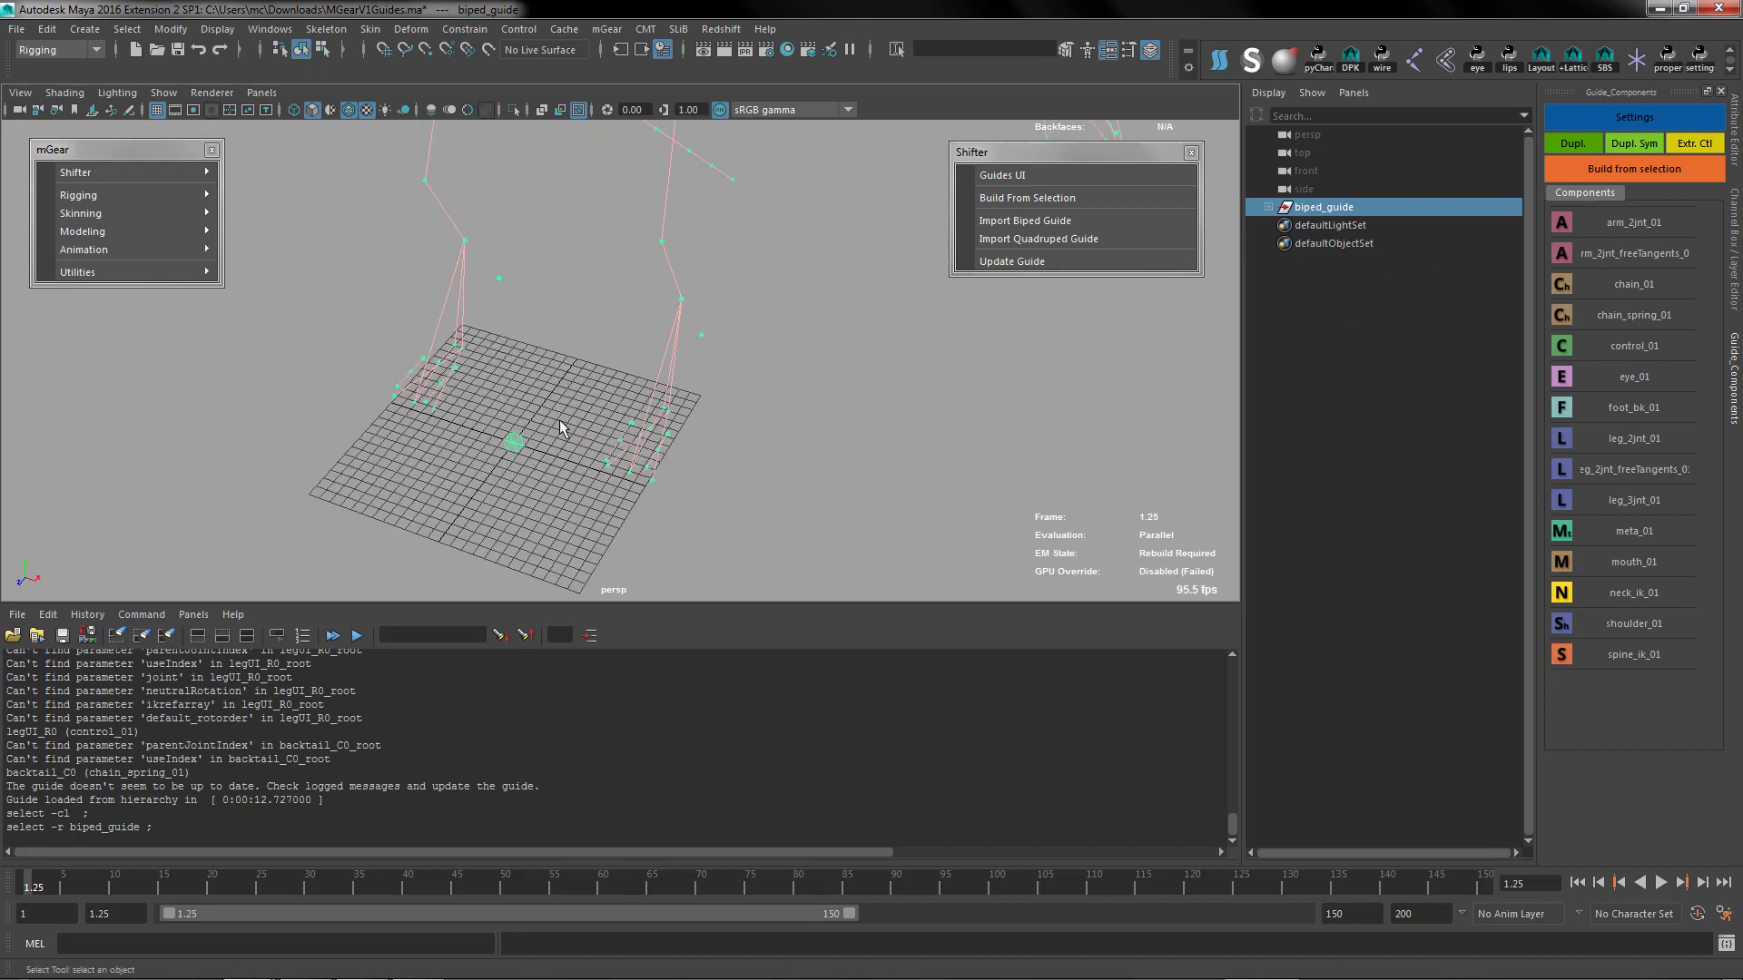
Select local_C0_root, frame it in the Outliner, and mark the missing control_02 line in the log.
click(512, 444)
key(f)
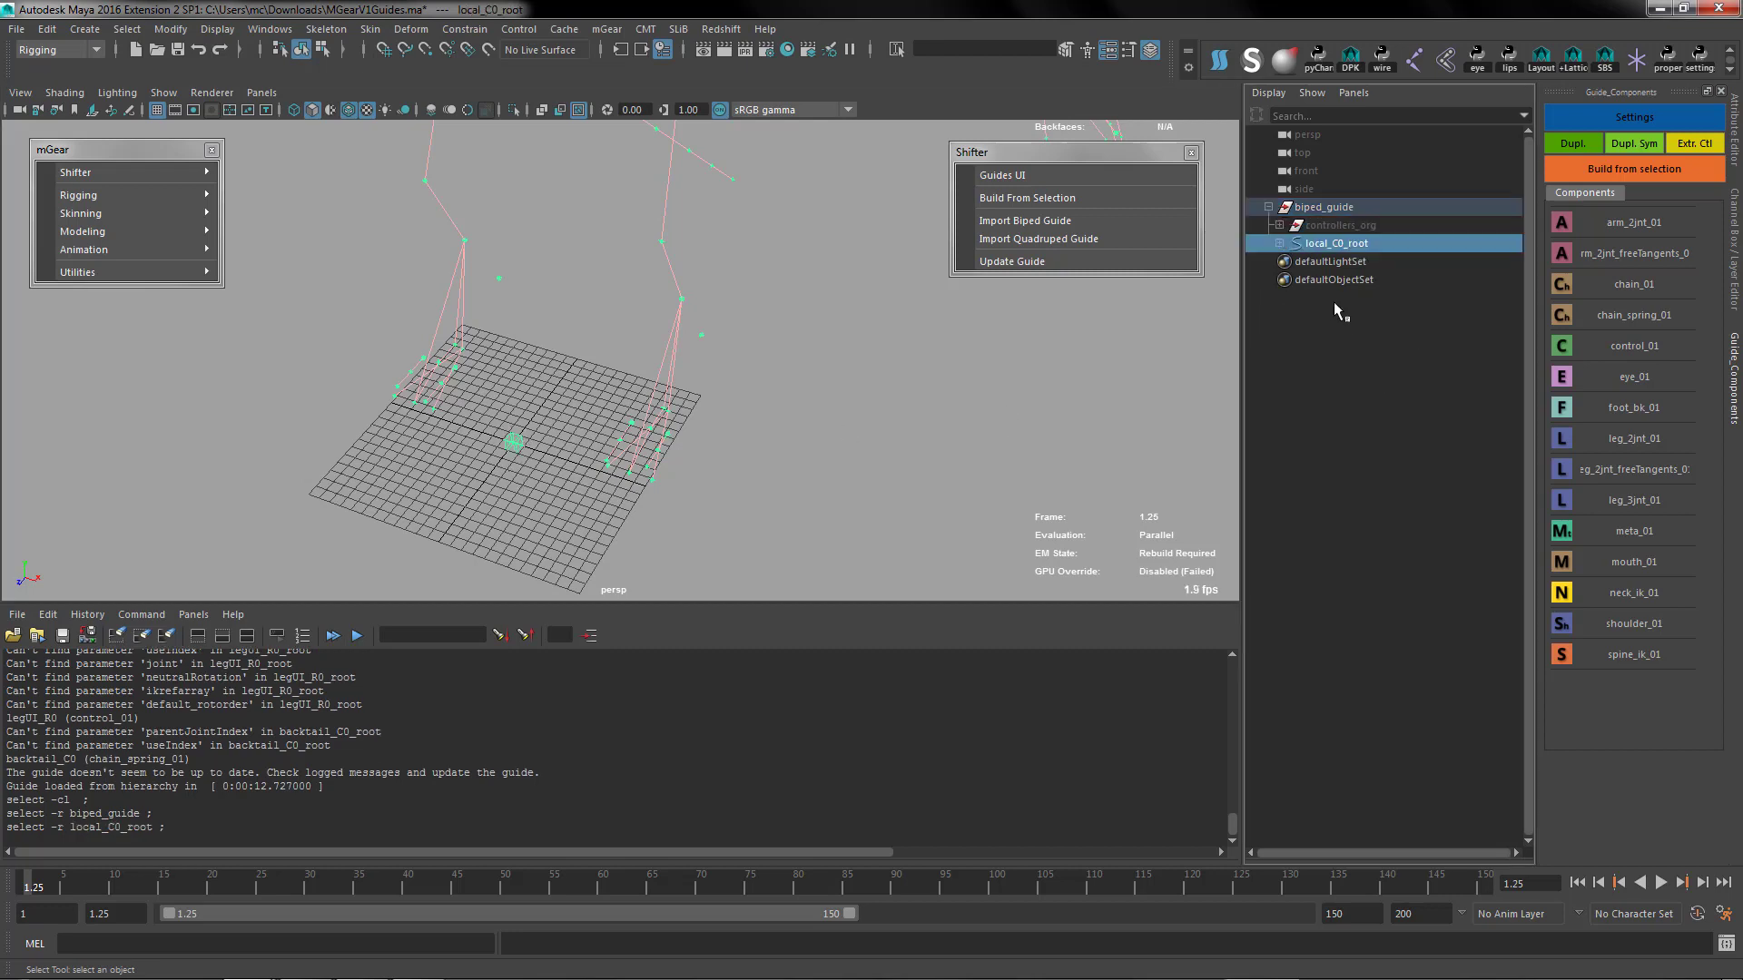
alt+drag(498, 415, 454, 419)
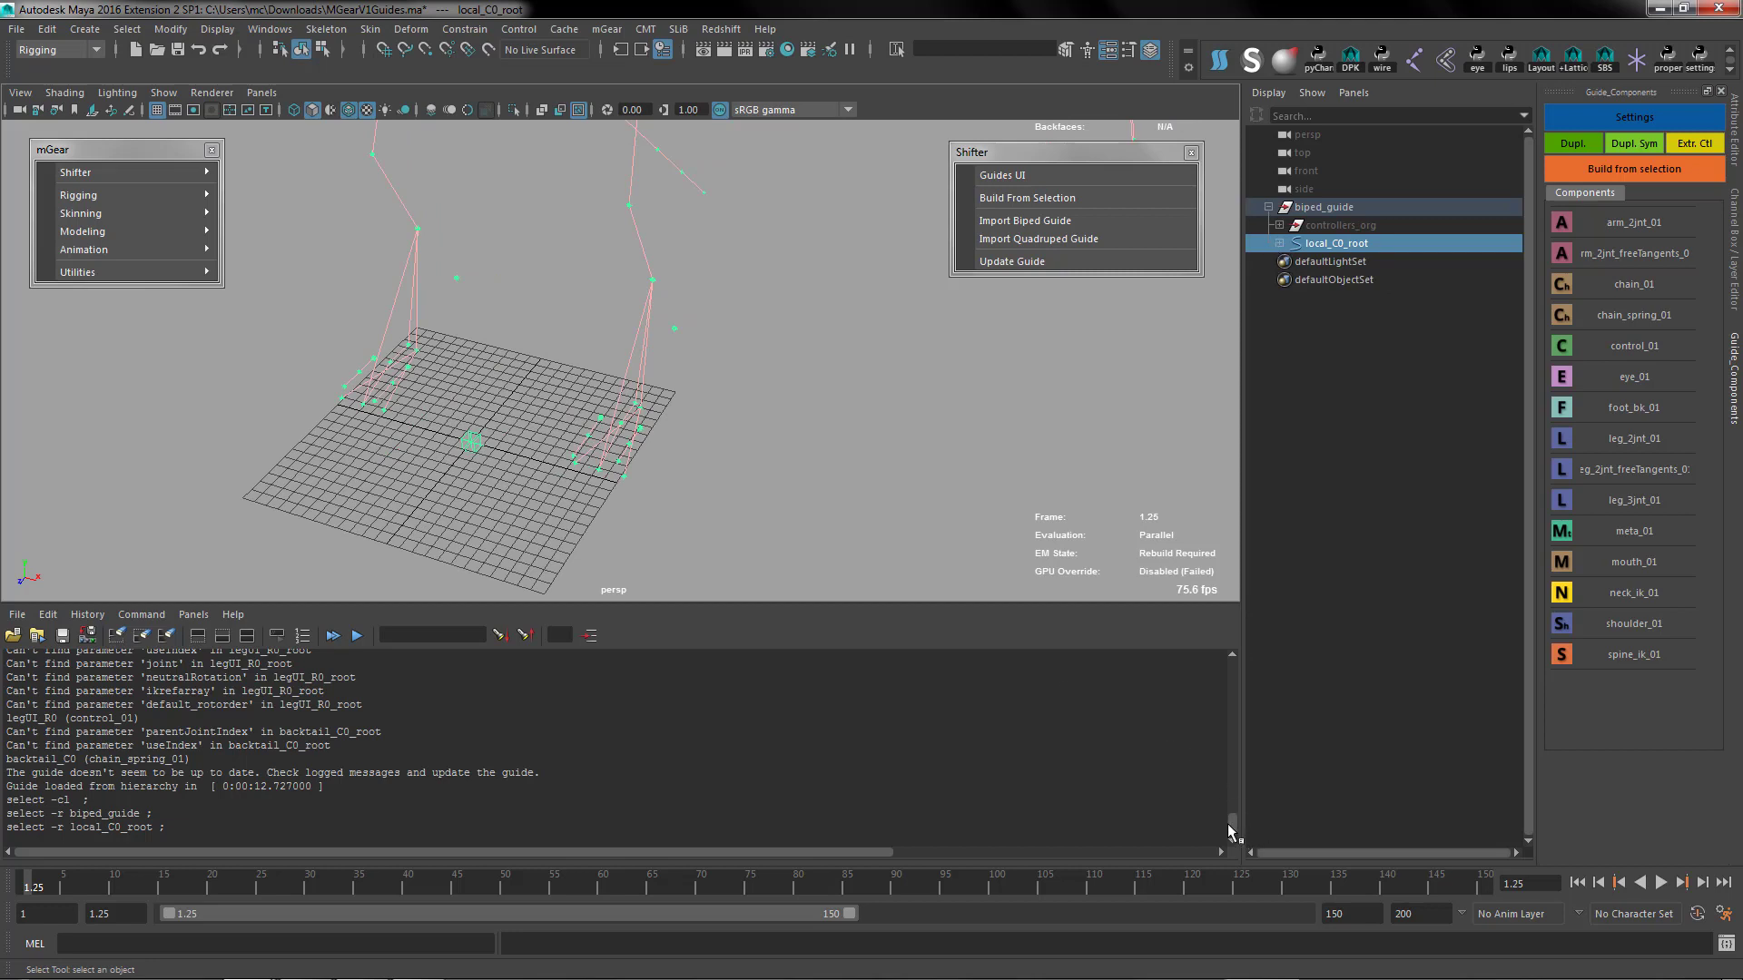
drag(1232, 826, 1235, 761)
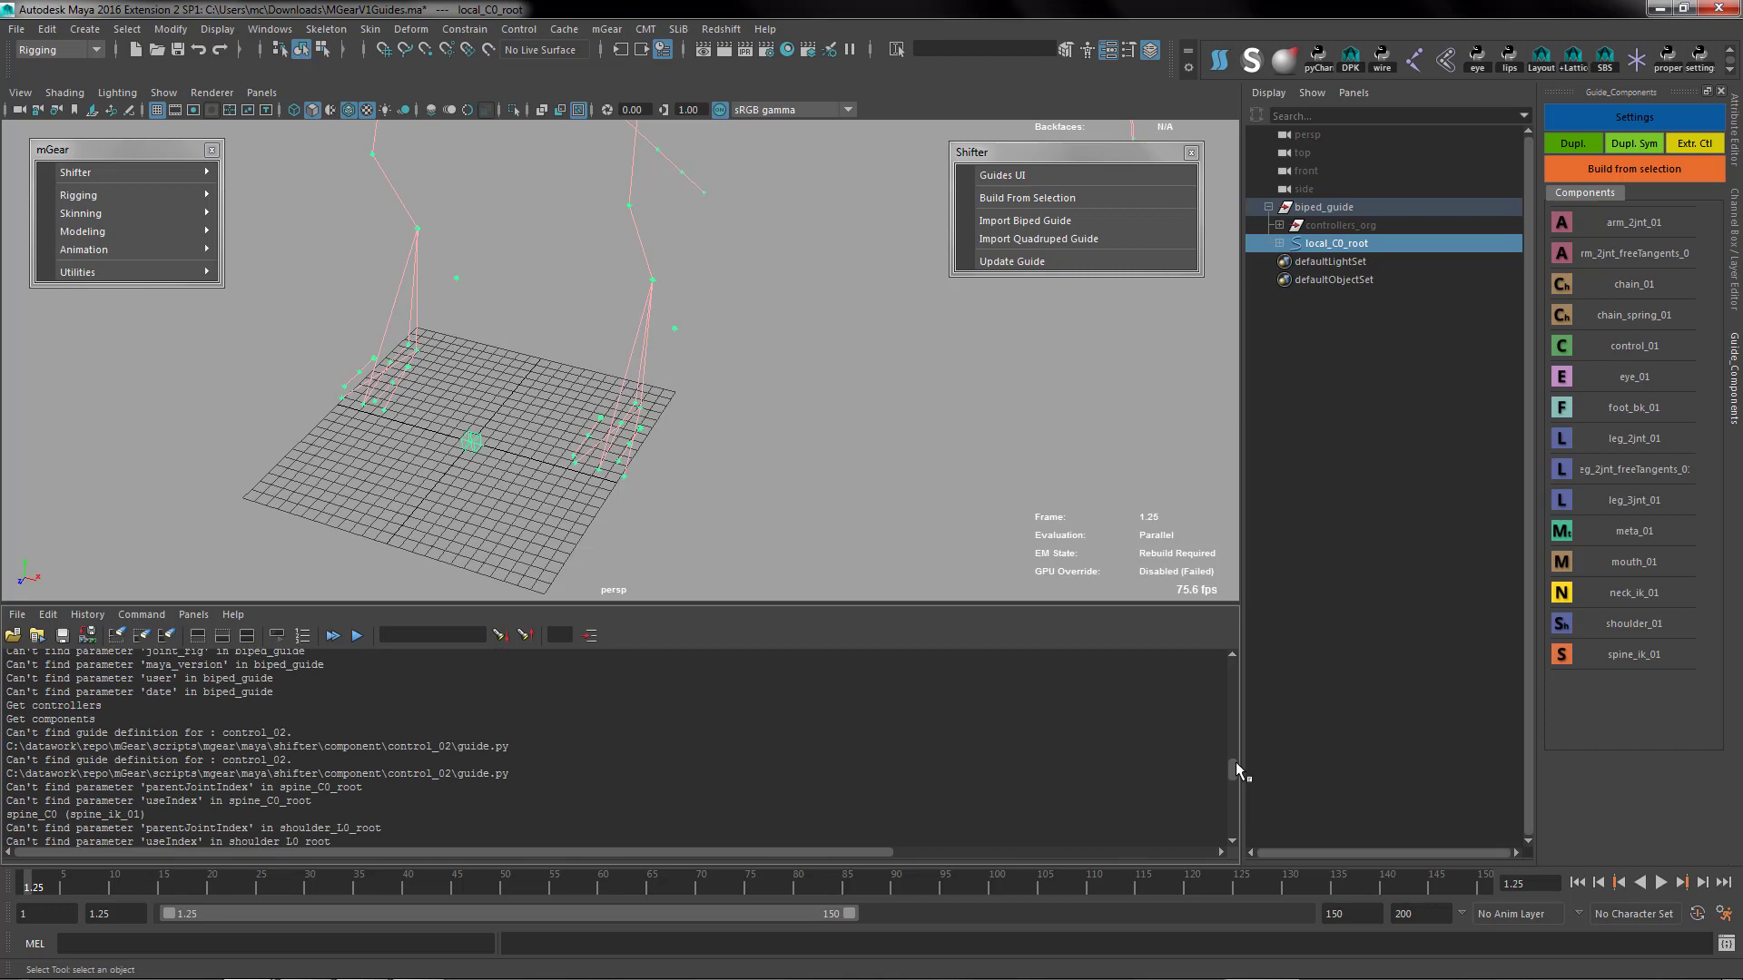
drag(224, 732, 296, 736)
click(819, 429)
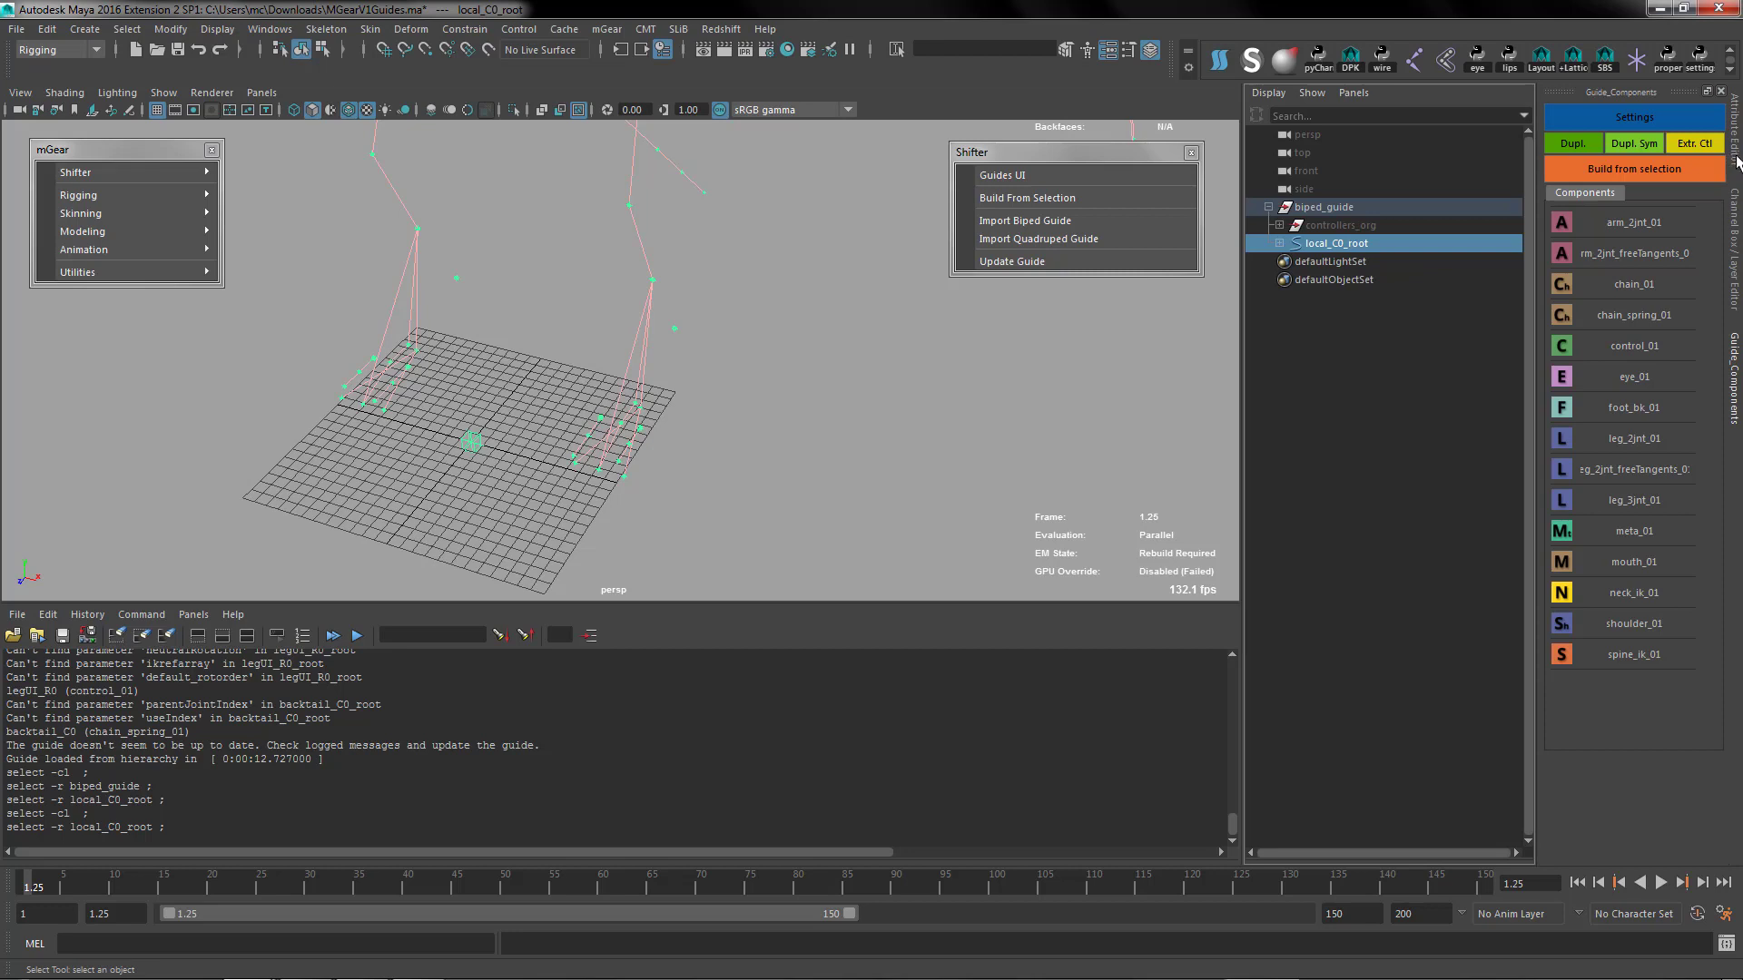
Open local_C0_root's Attribute Editor and expand Extra Attributes to reach its Comp Type field.
click(1735, 155)
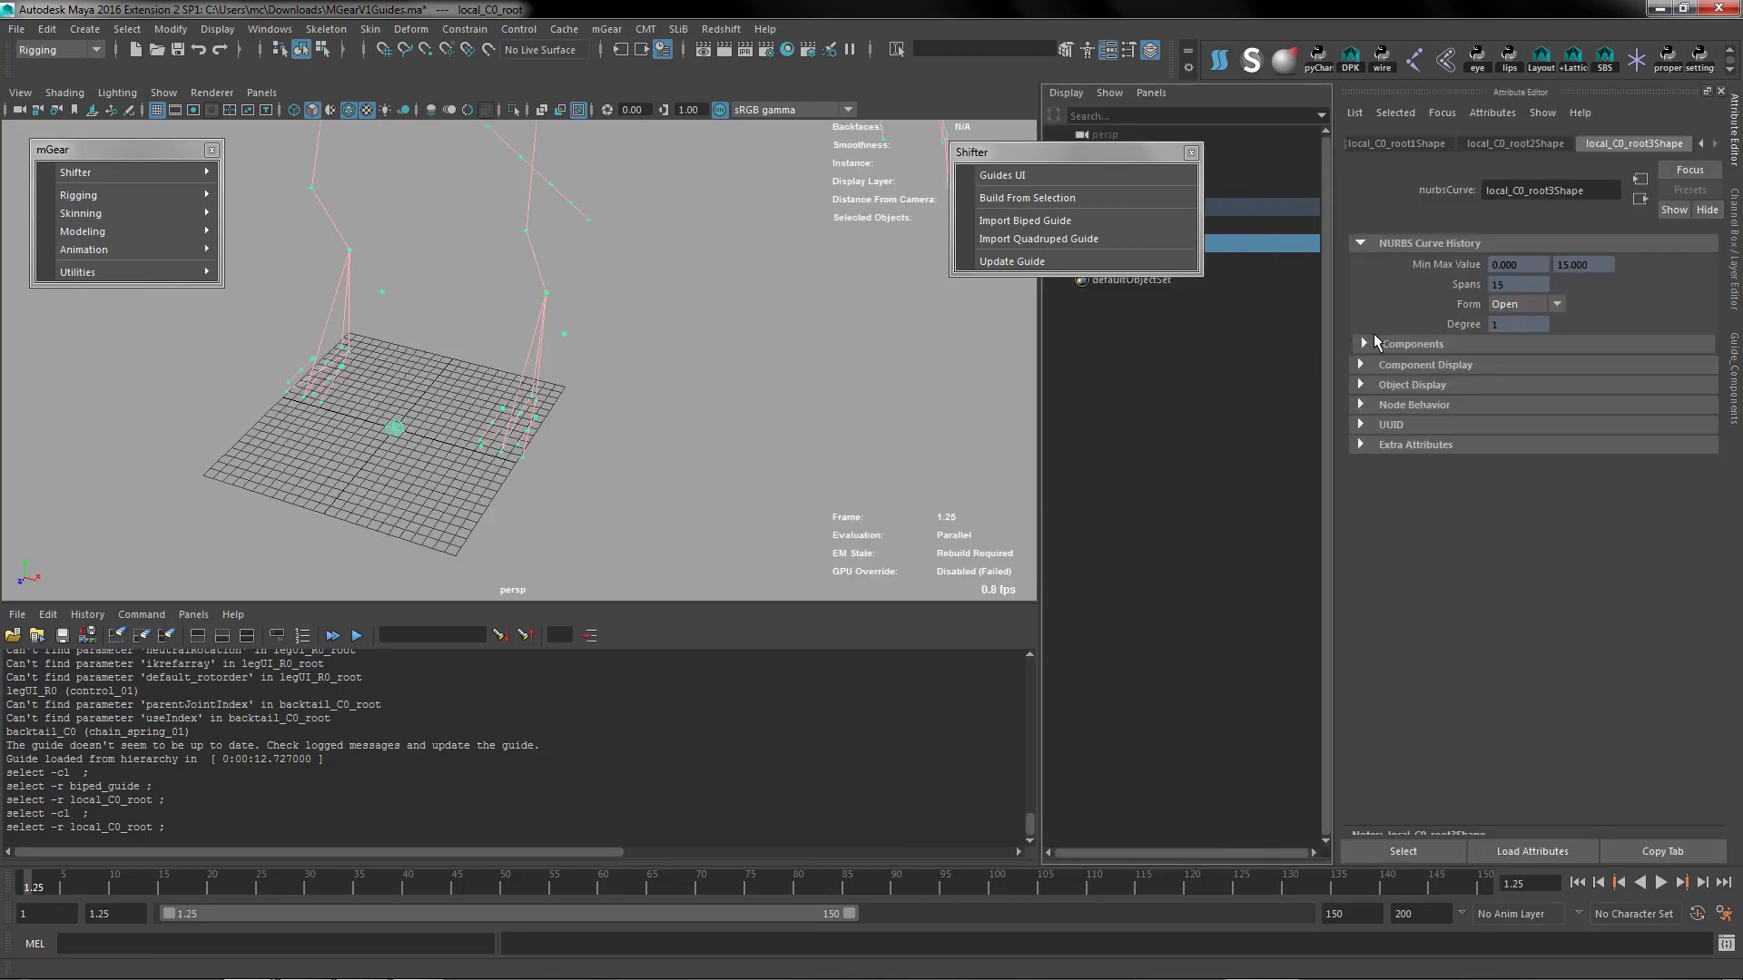
click(1703, 145)
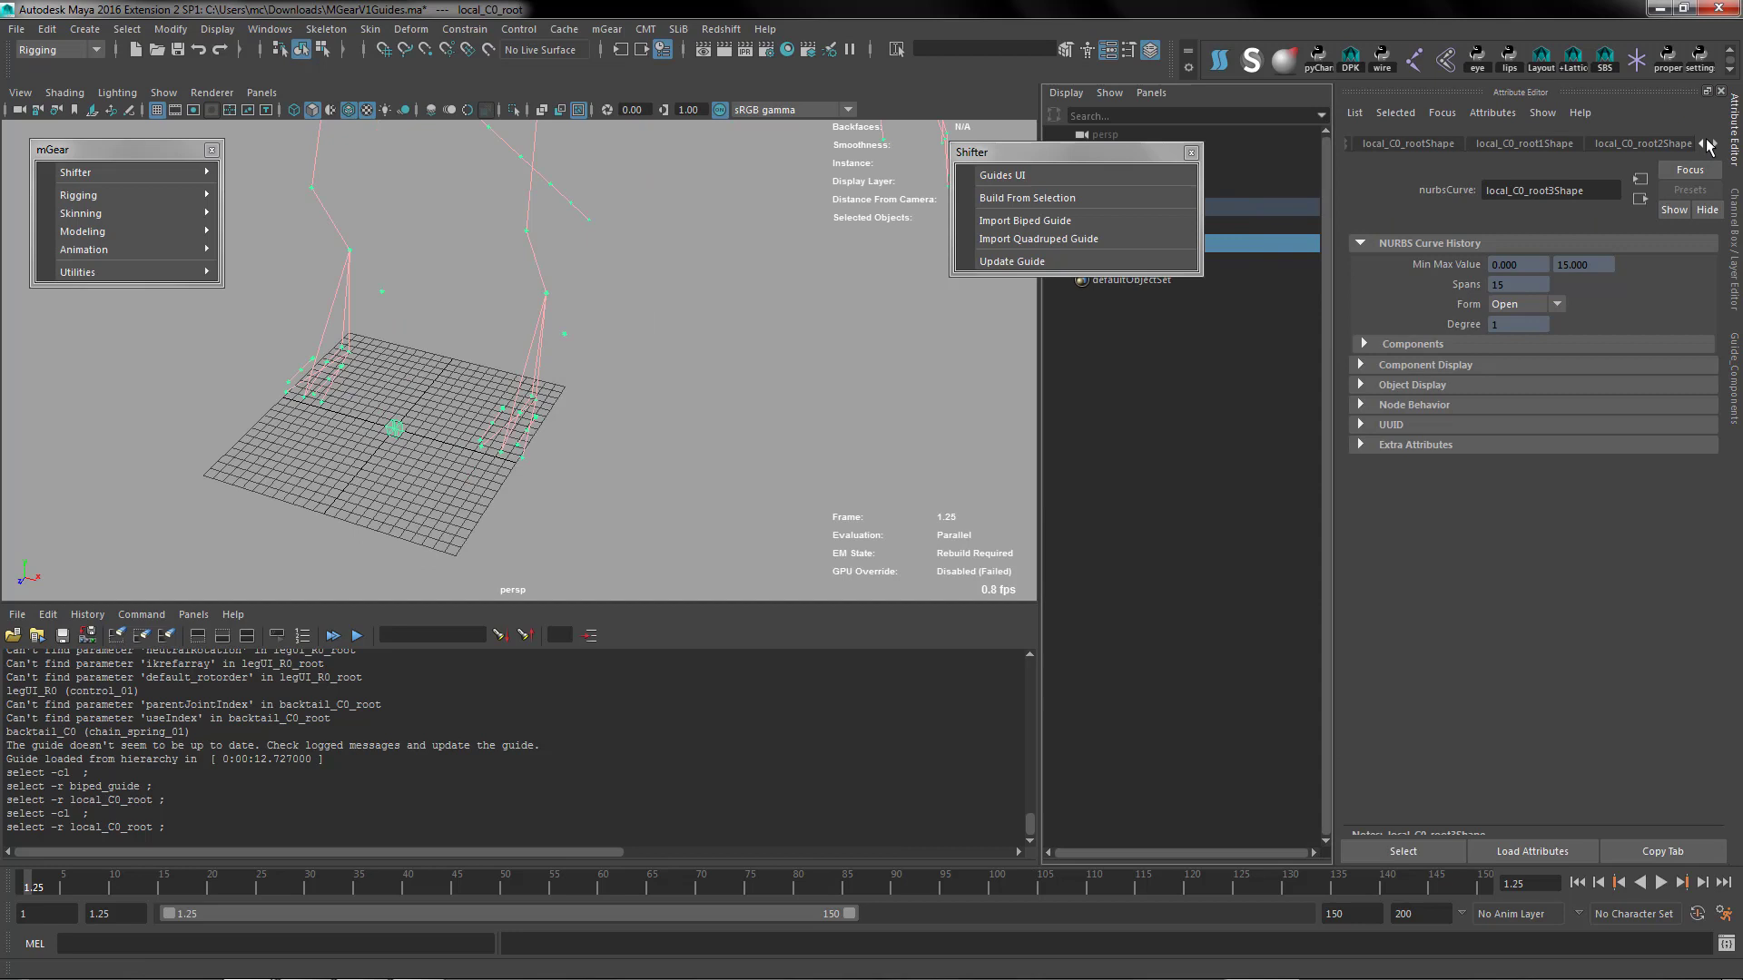
click(1705, 151)
click(1679, 181)
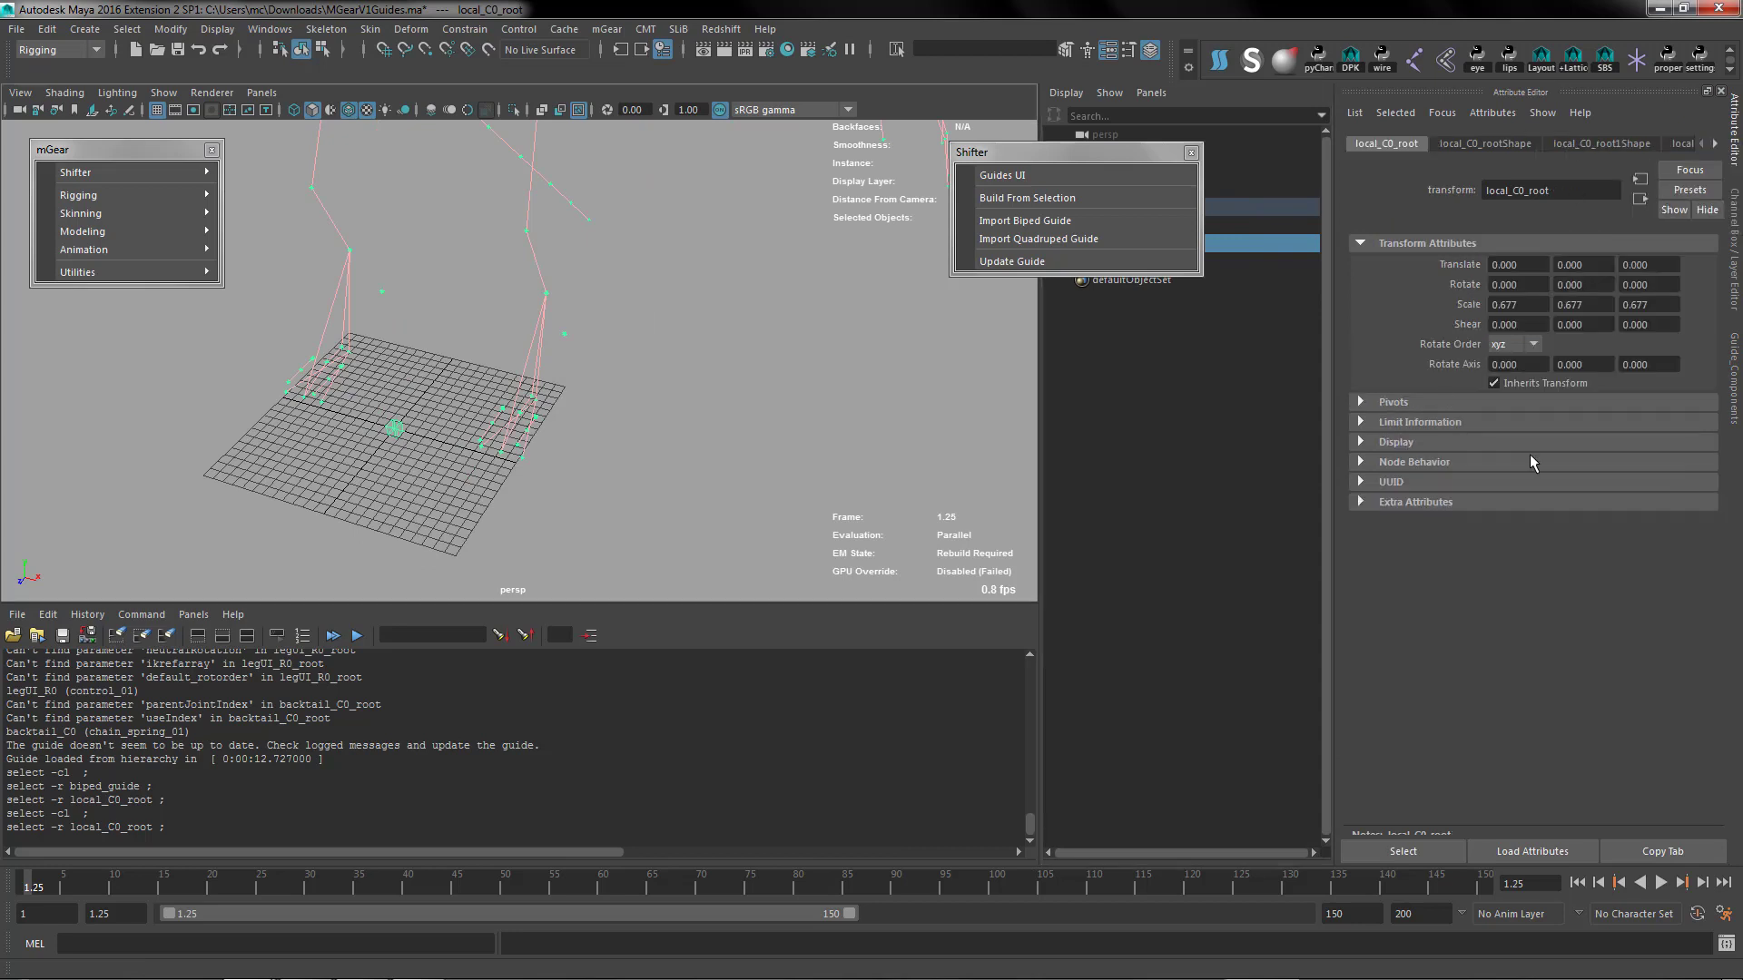
click(1386, 502)
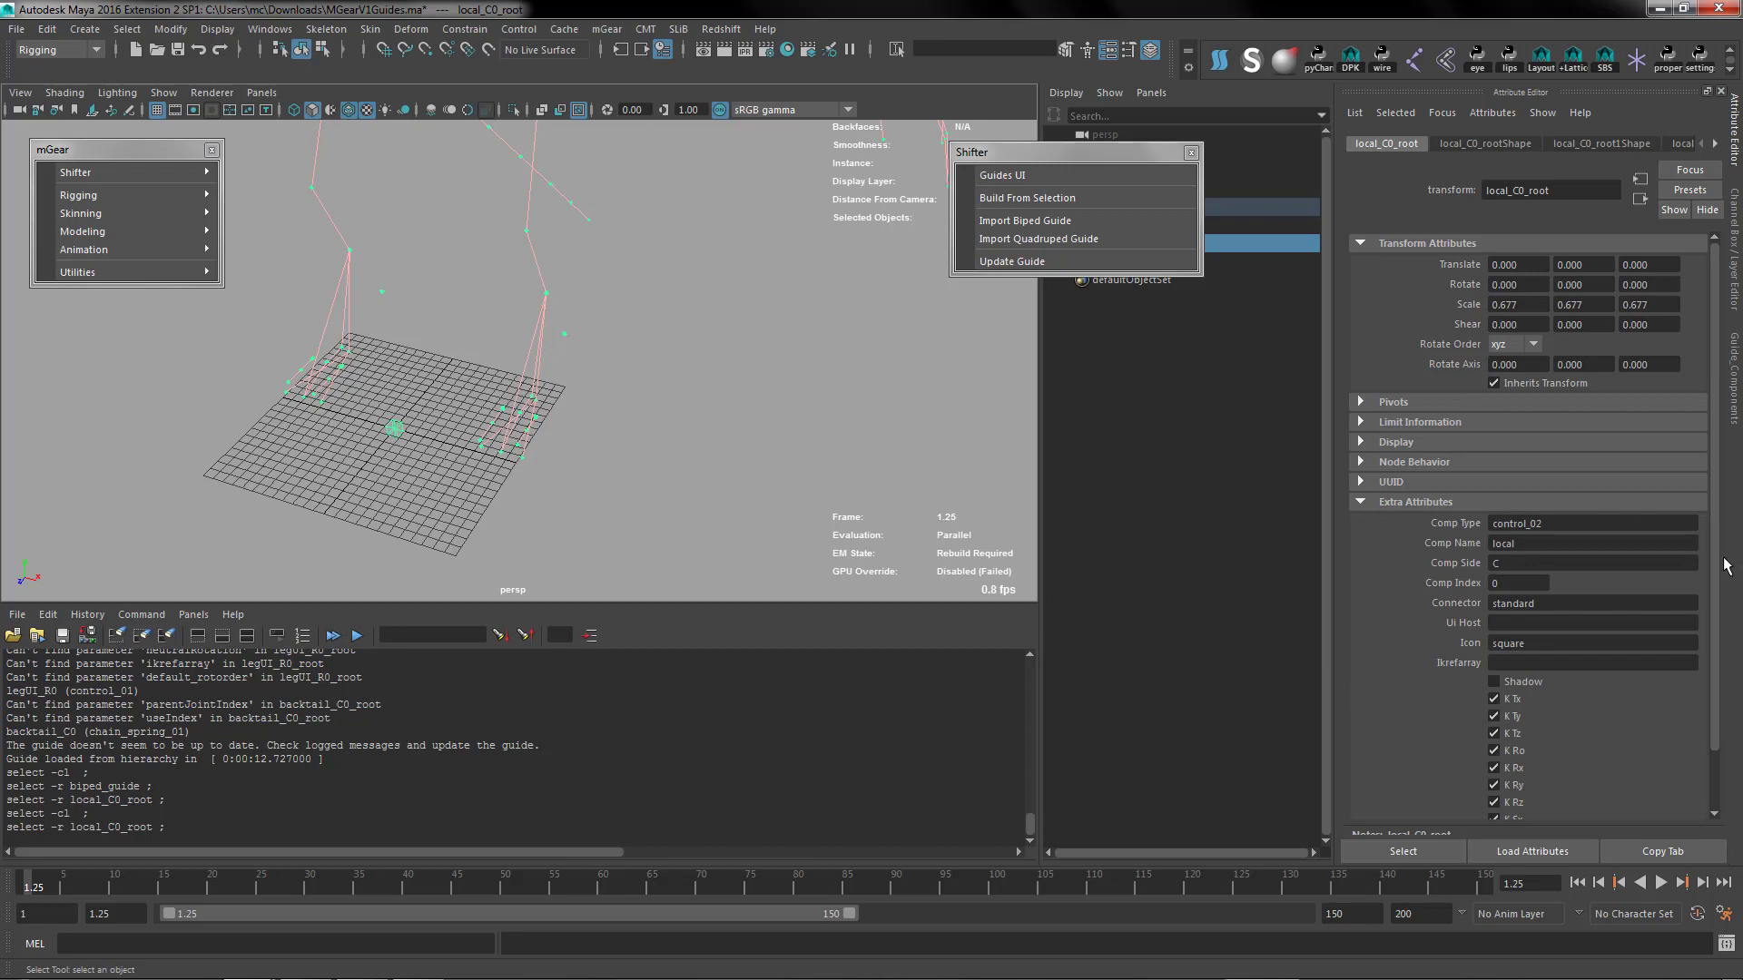
scroll(1561, 476, down, 3)
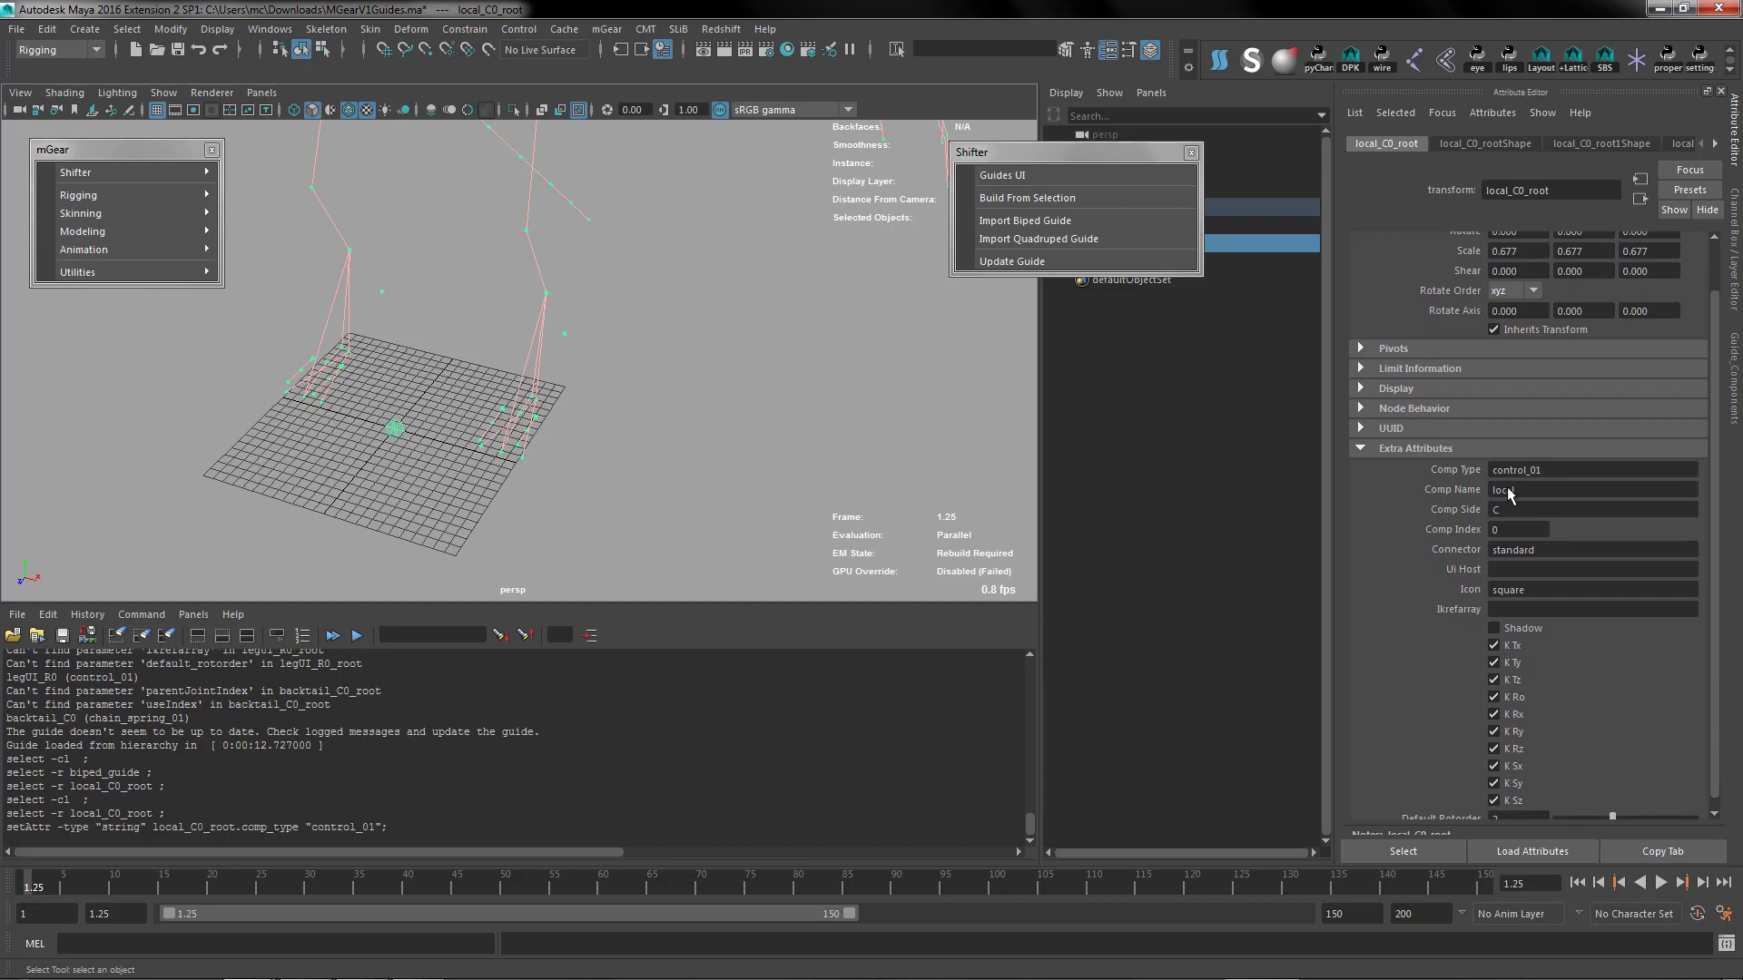
Set body_C0_root's Comp Type to control_01.
drag(1092, 152, 784, 145)
click(1077, 244)
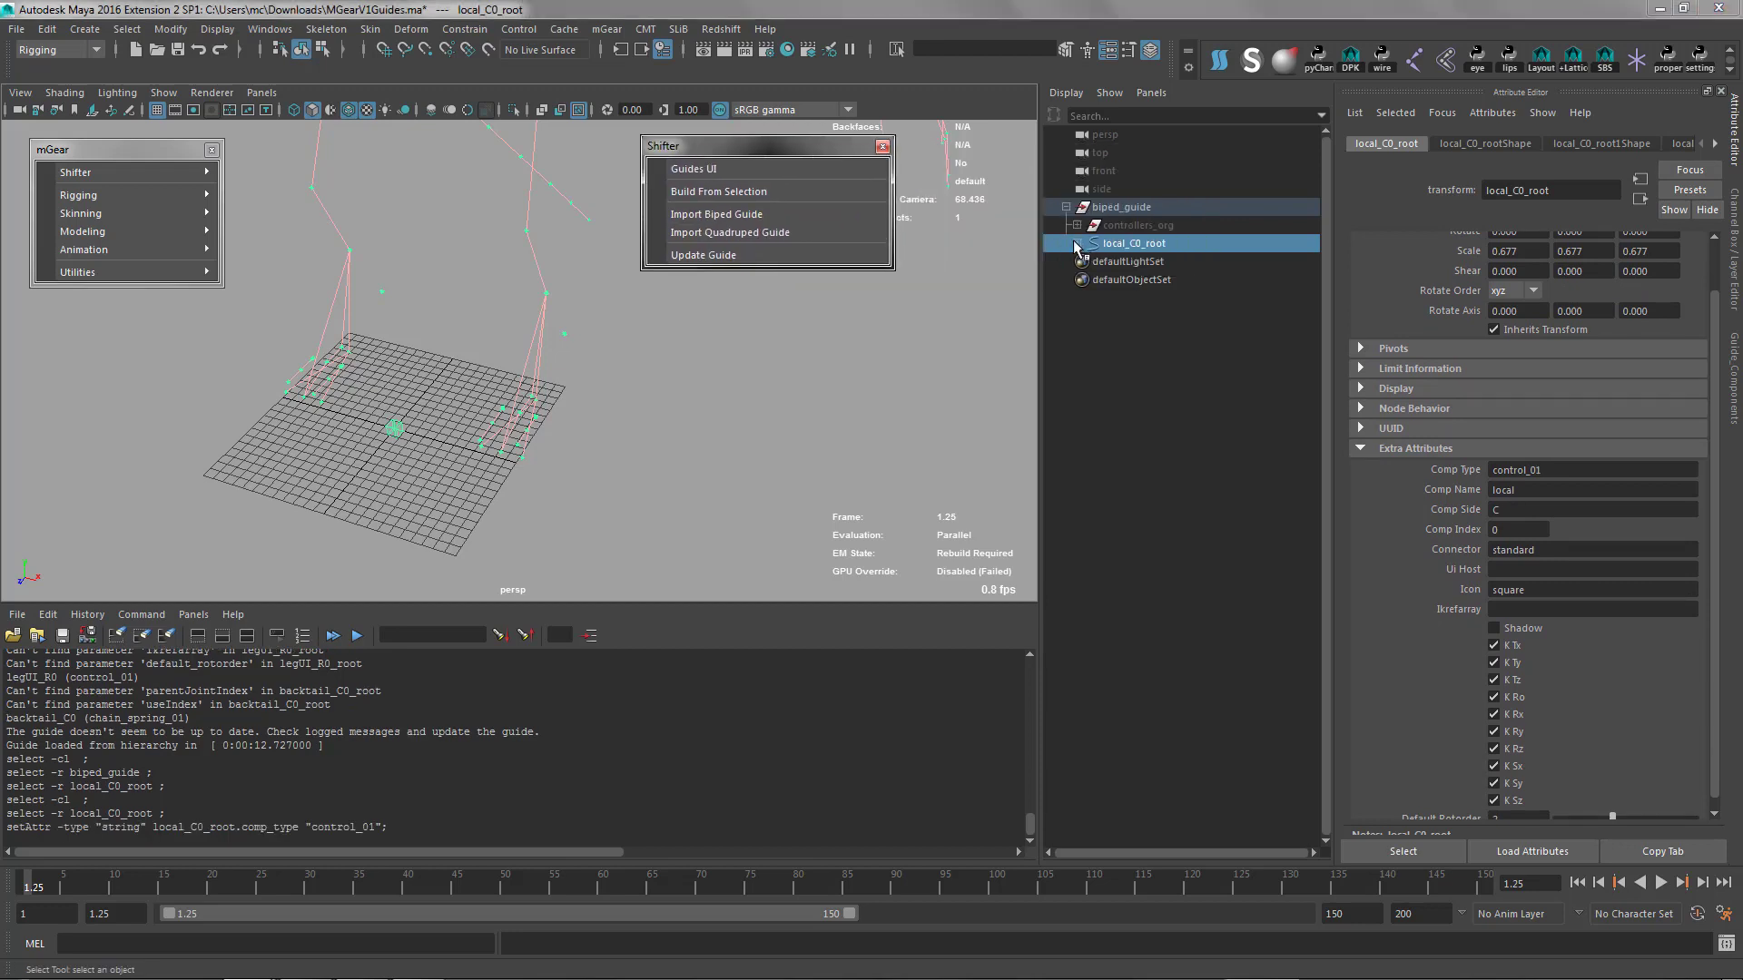
click(1146, 261)
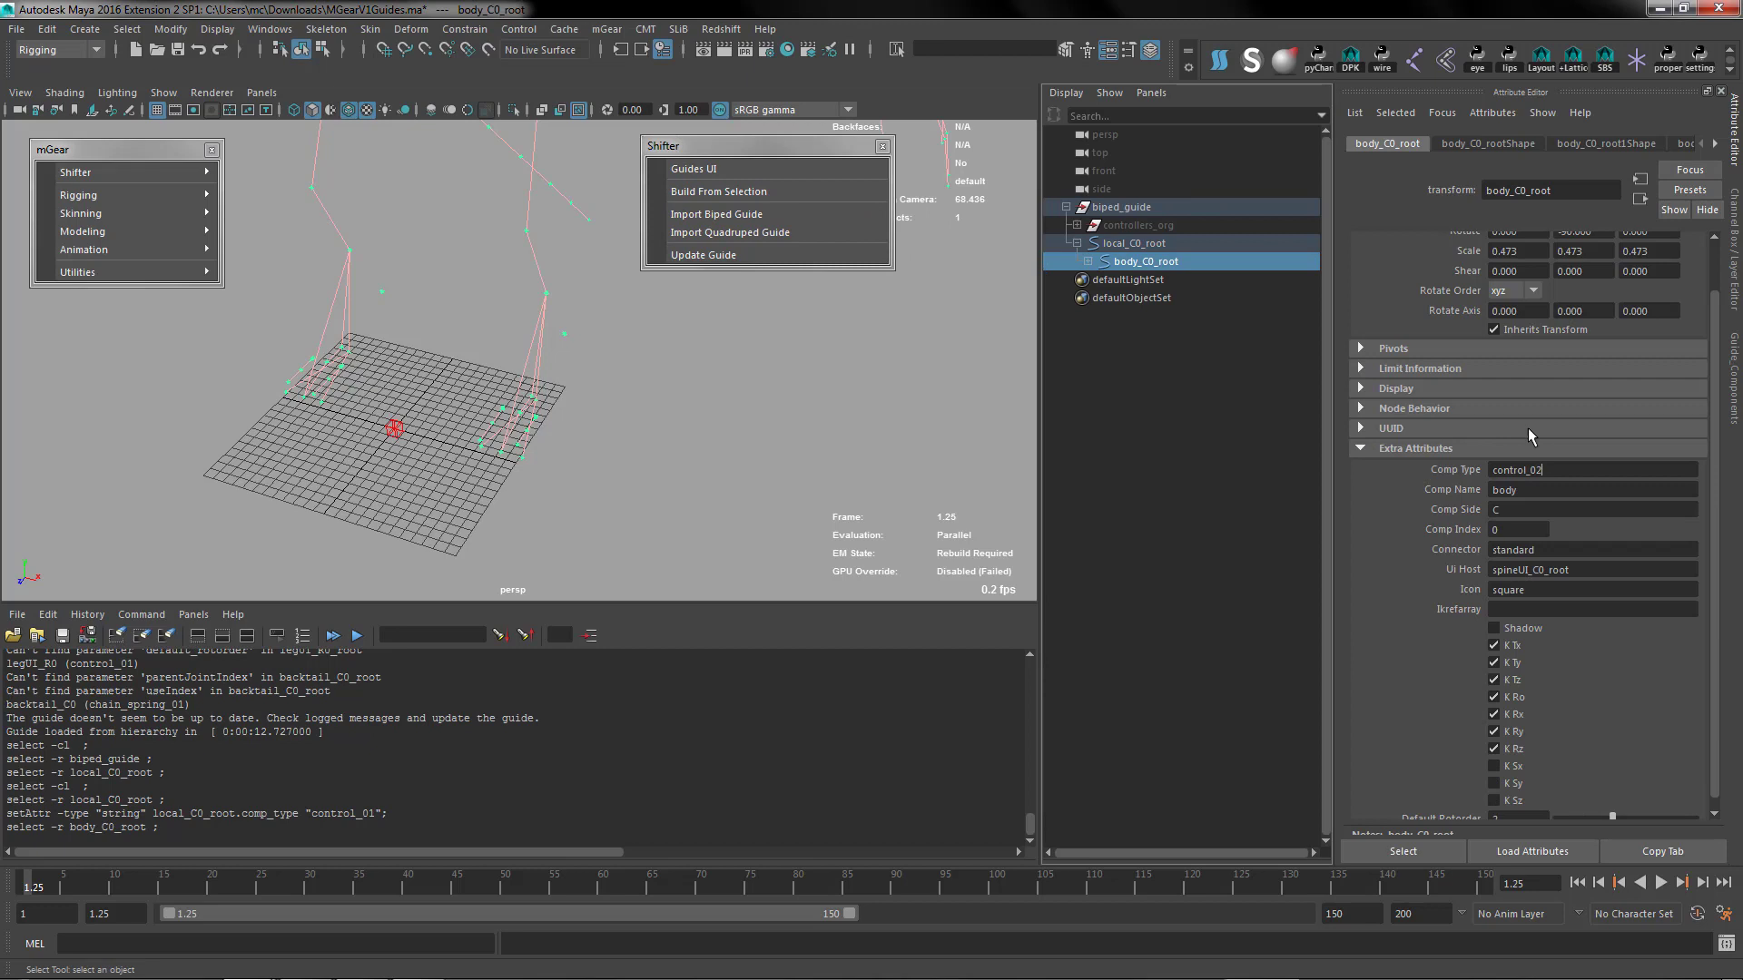
key(Return)
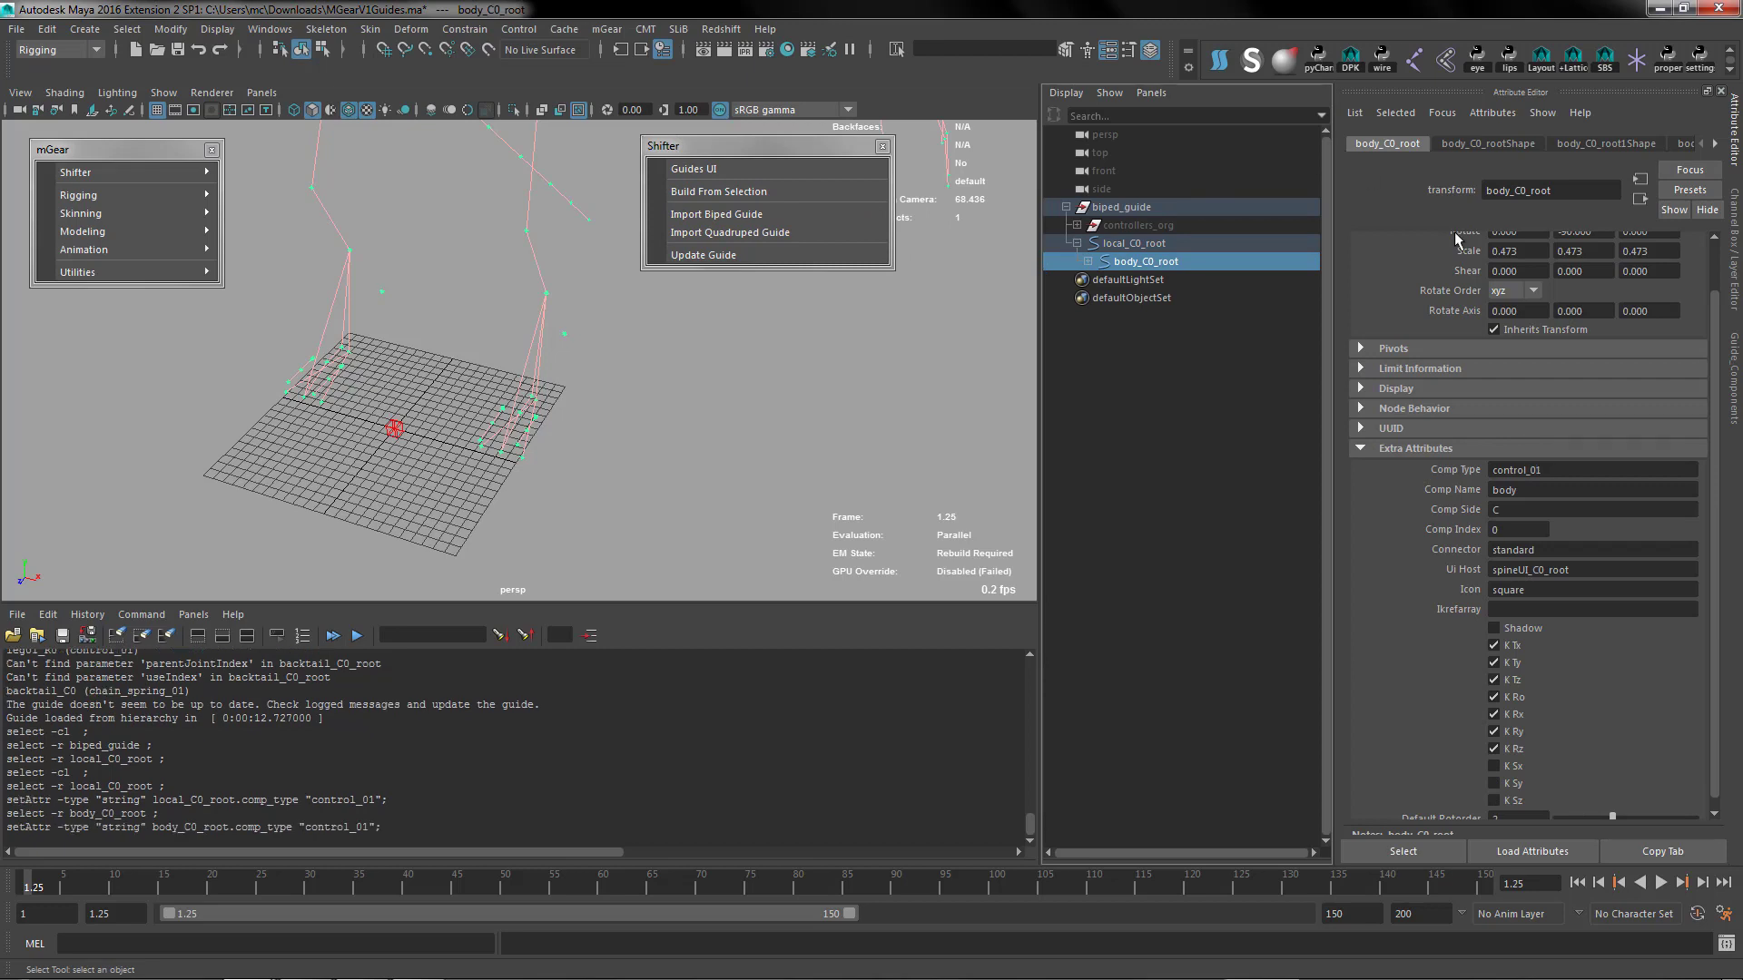
Review the spine_C0_root, body_C0_root and local_C0_root guides in the hierarchy.
click(1089, 261)
click(1160, 280)
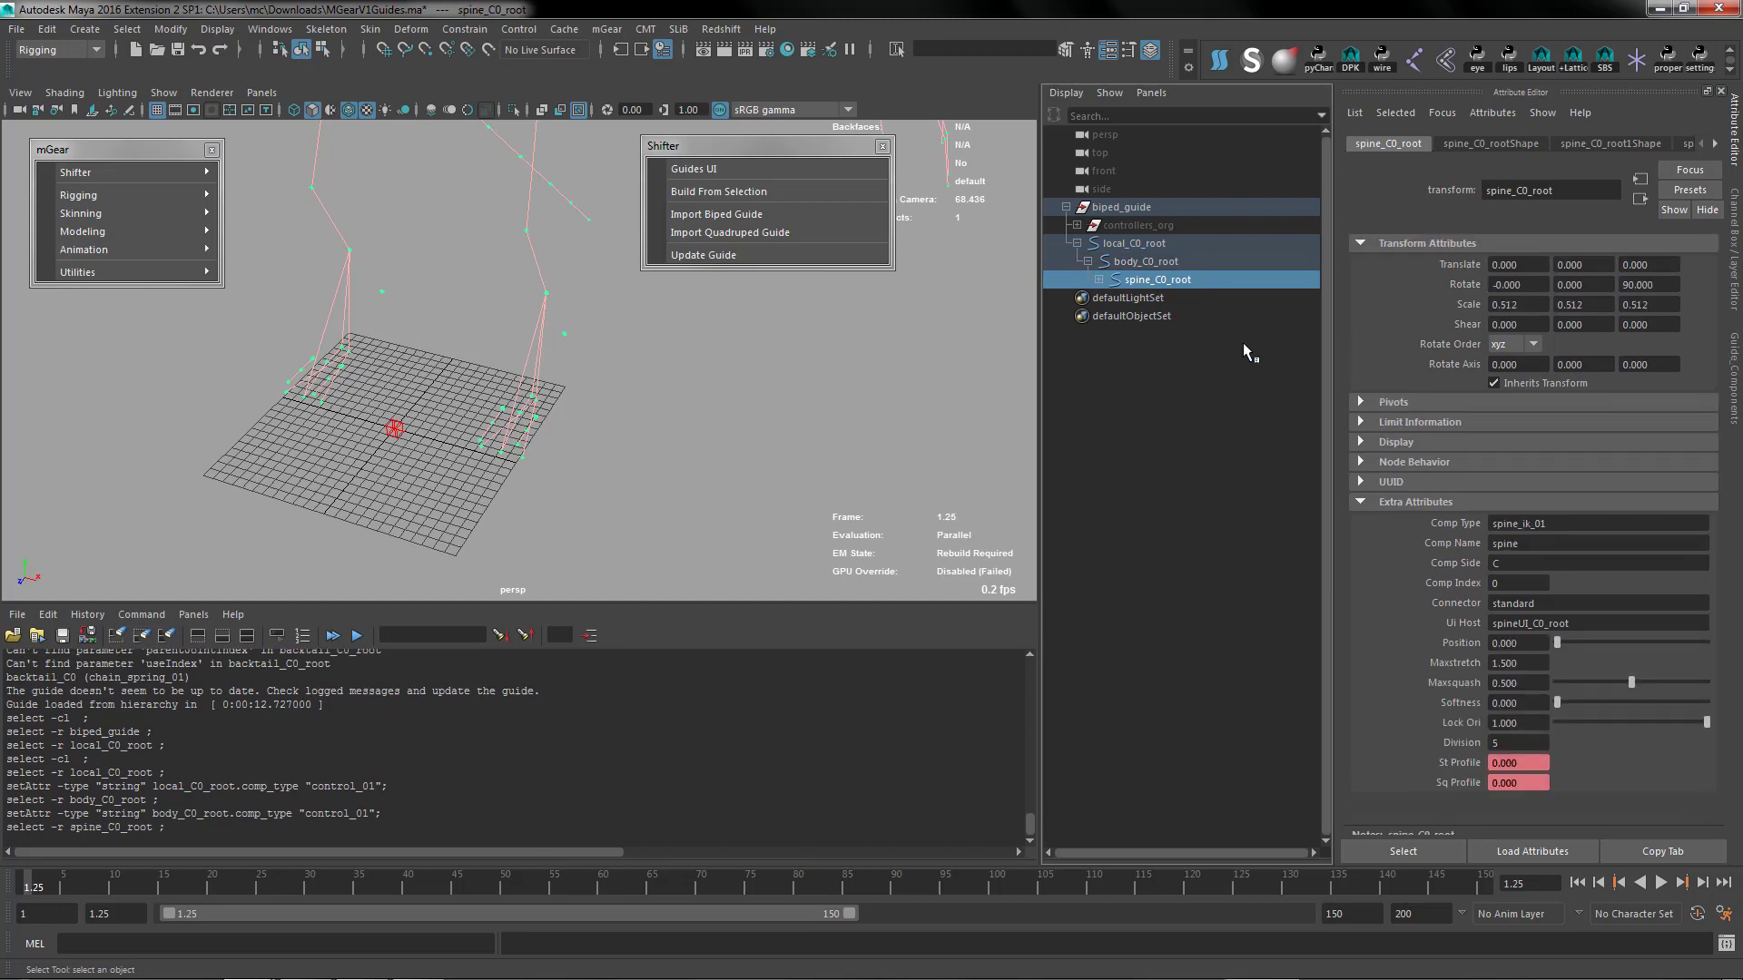
click(1144, 262)
click(1133, 243)
click(1138, 263)
click(1134, 243)
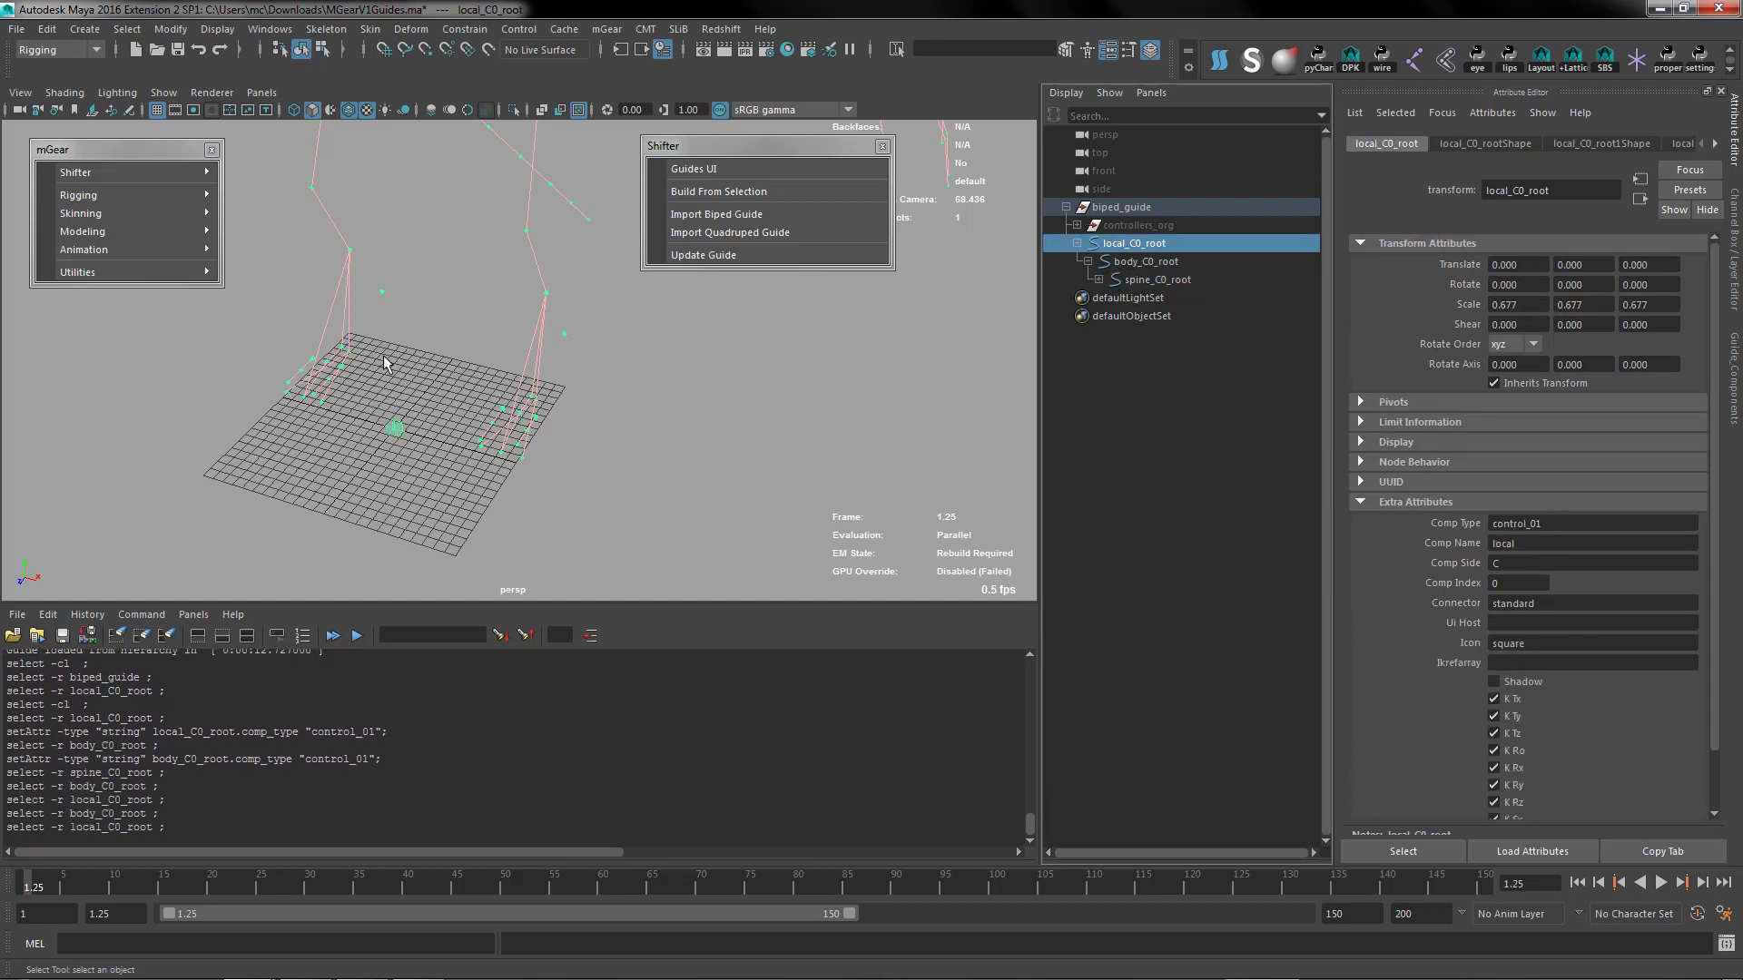
alt+right_drag(387, 363, 445, 477)
Set eyeslook_C0_root's Comp Type to control_01.
click(425, 500)
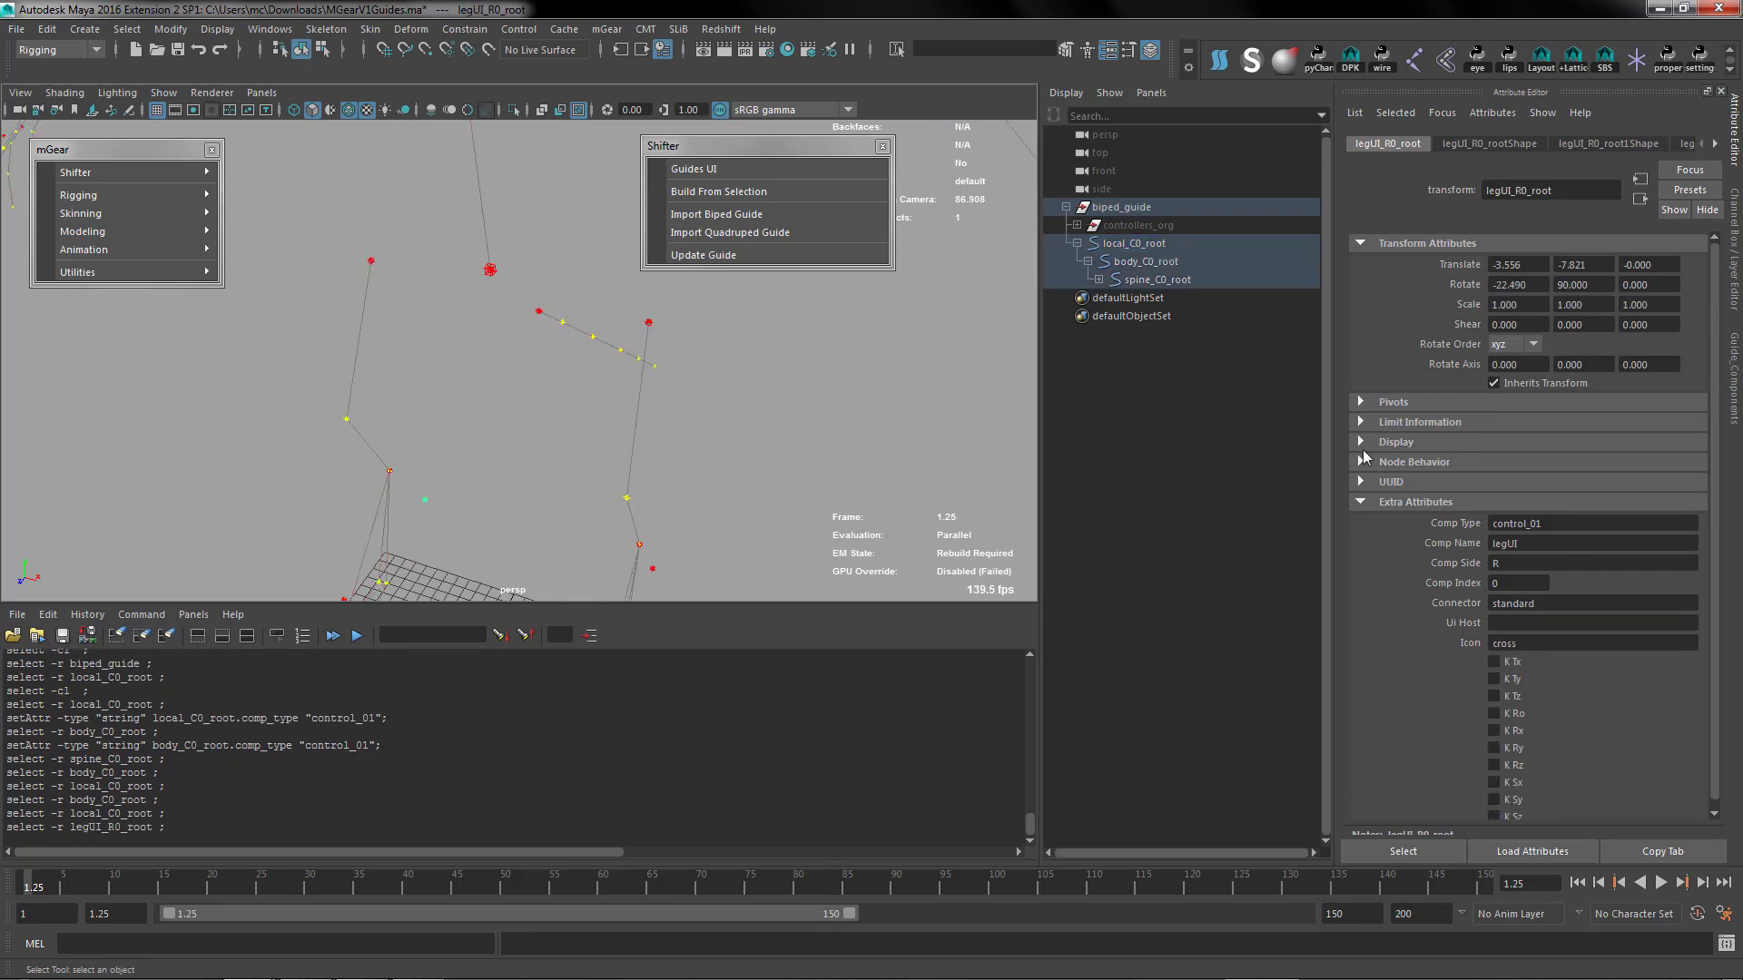
alt+drag(690, 491, 247, 370)
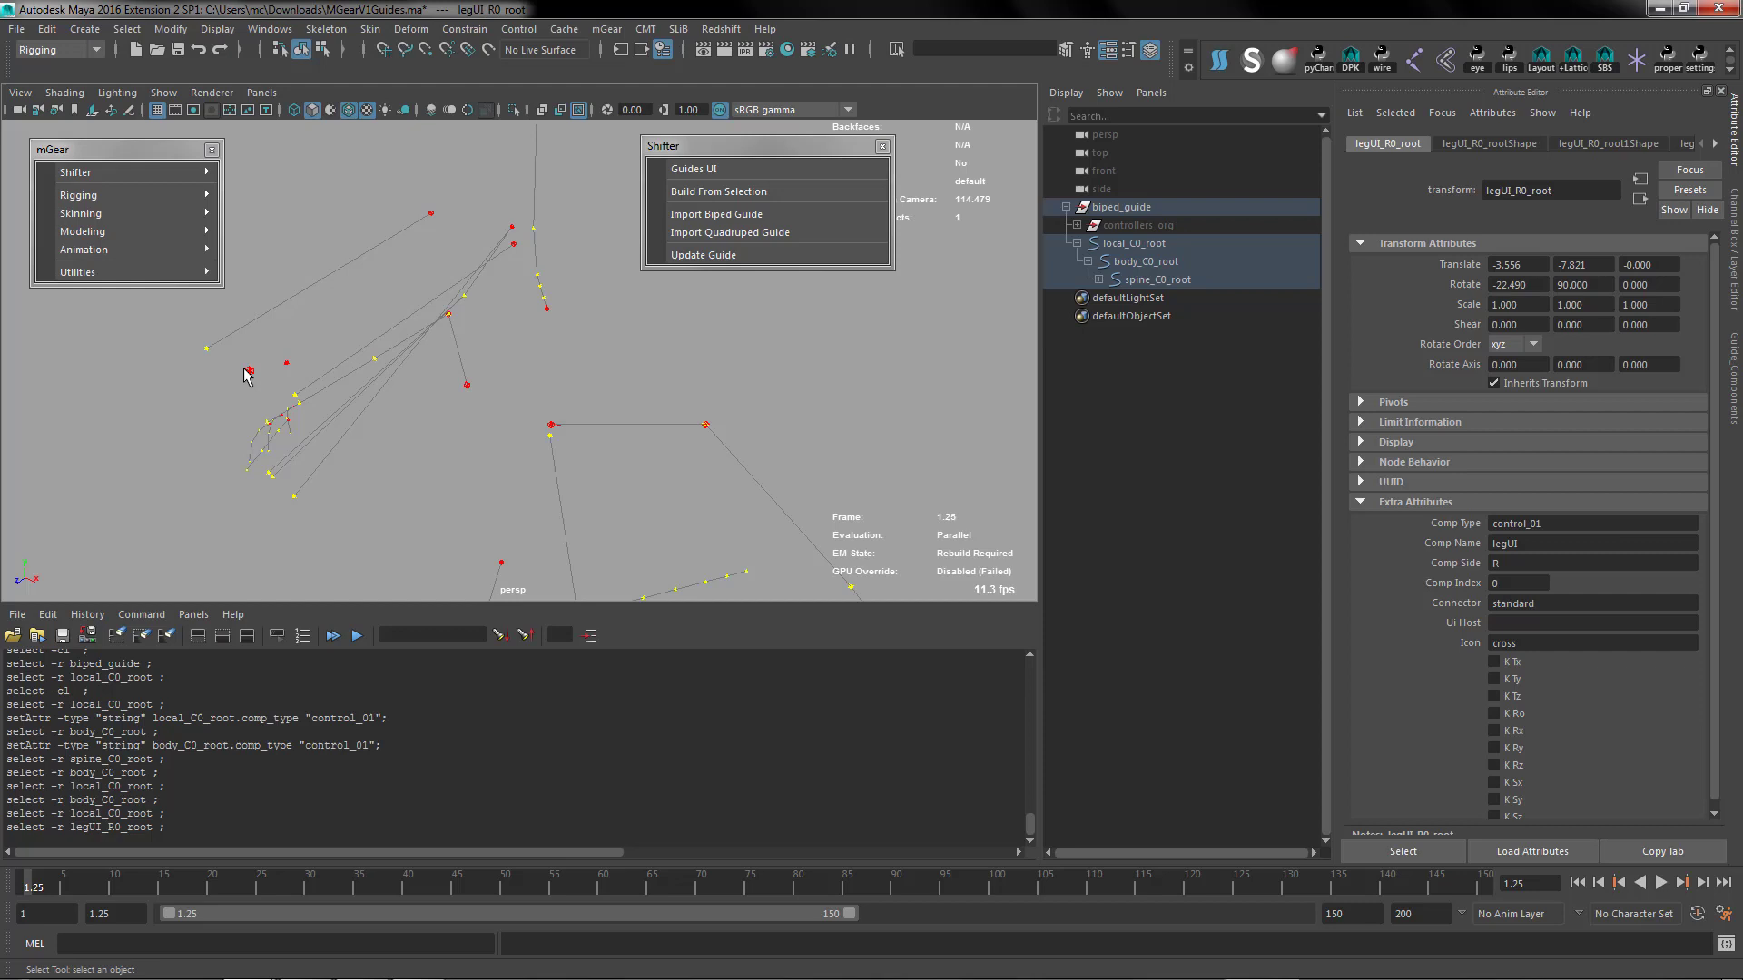
click(248, 371)
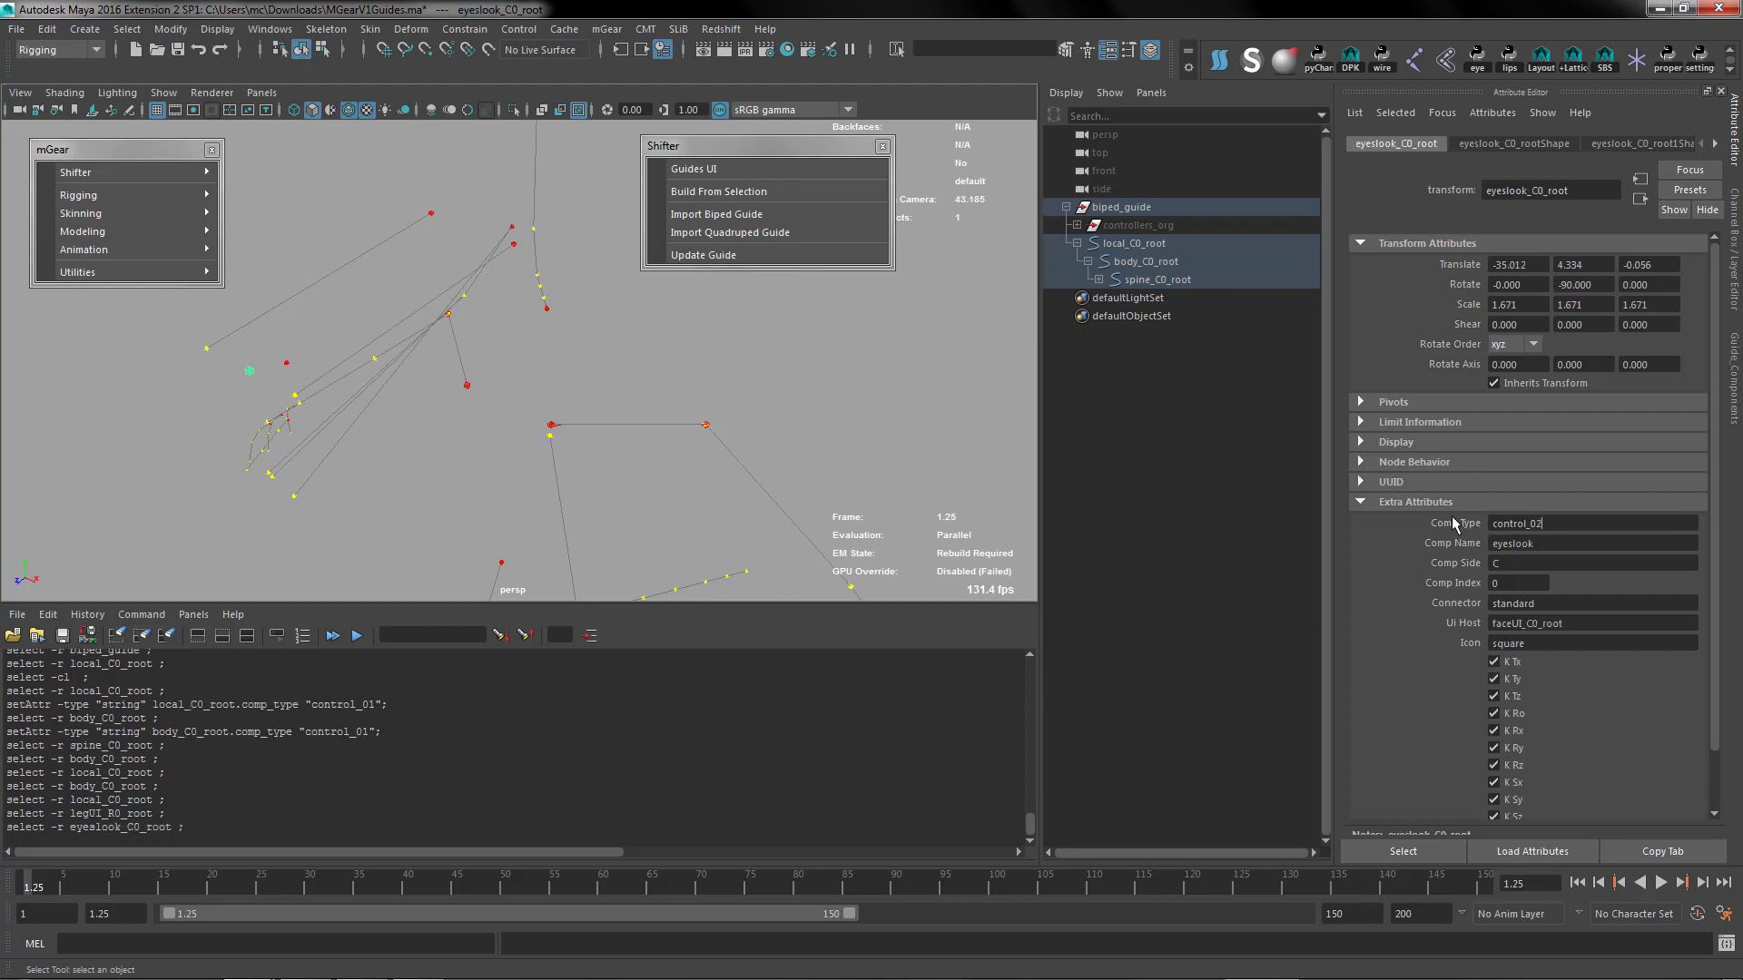
key(Return)
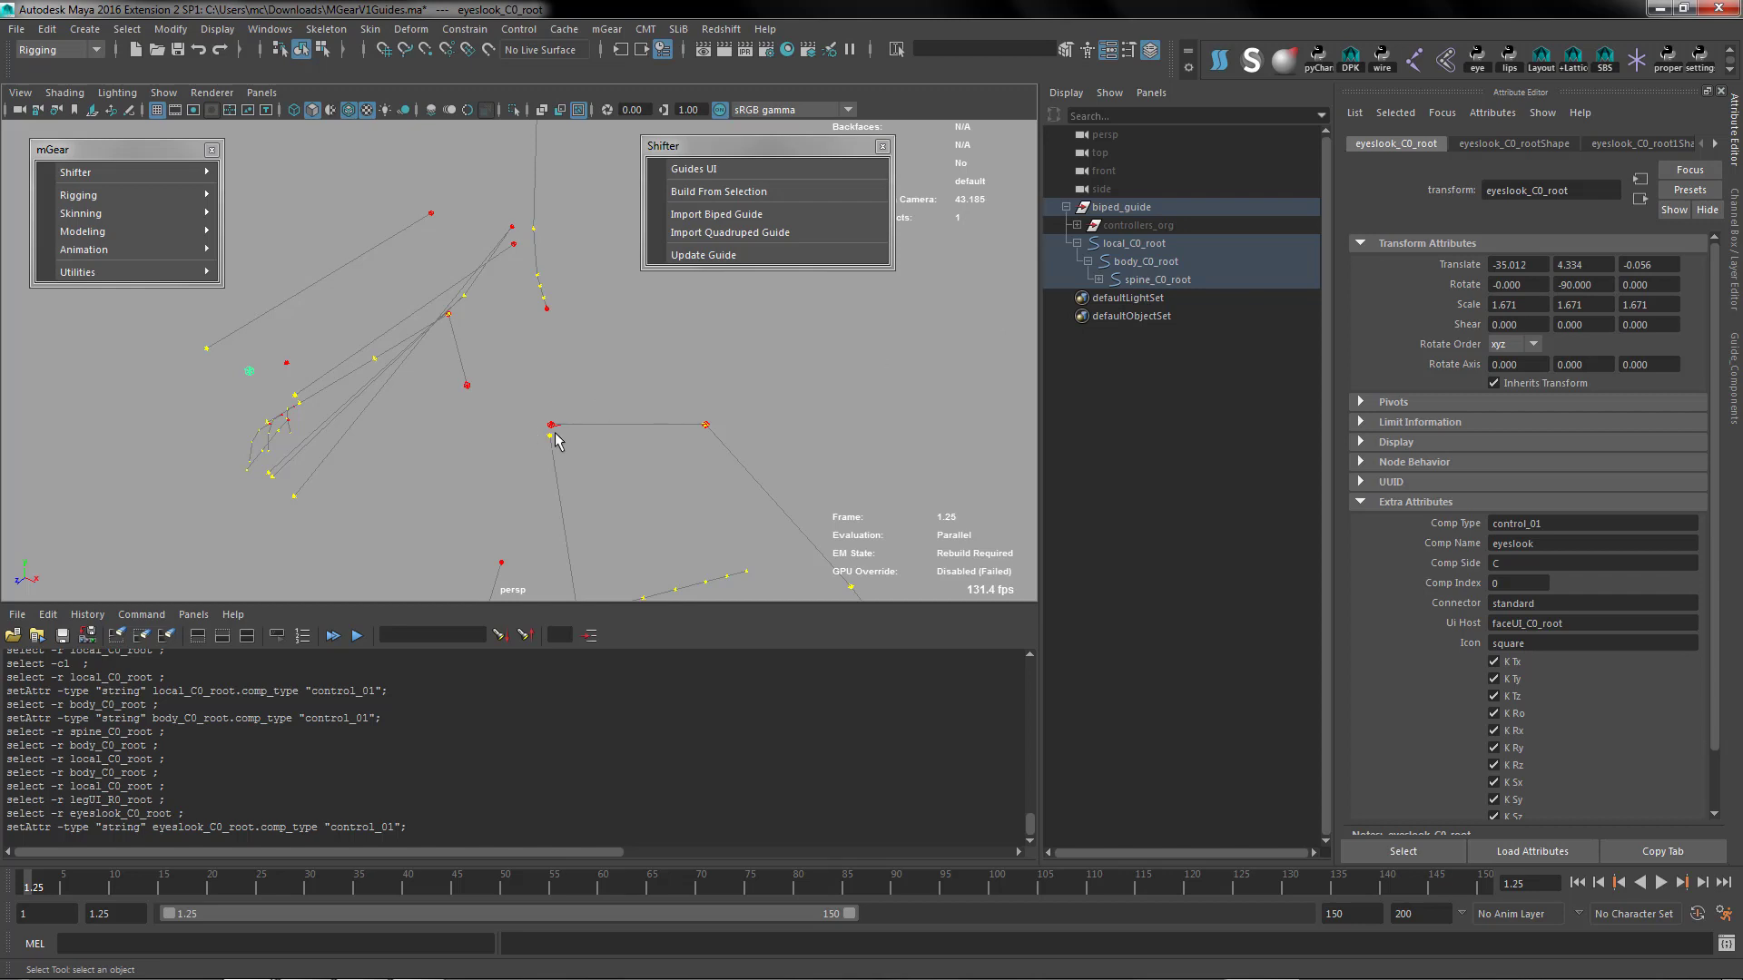
Check the left wrist and left arm UI guides, then clear the selection.
alt+right_drag(556, 442, 464, 275)
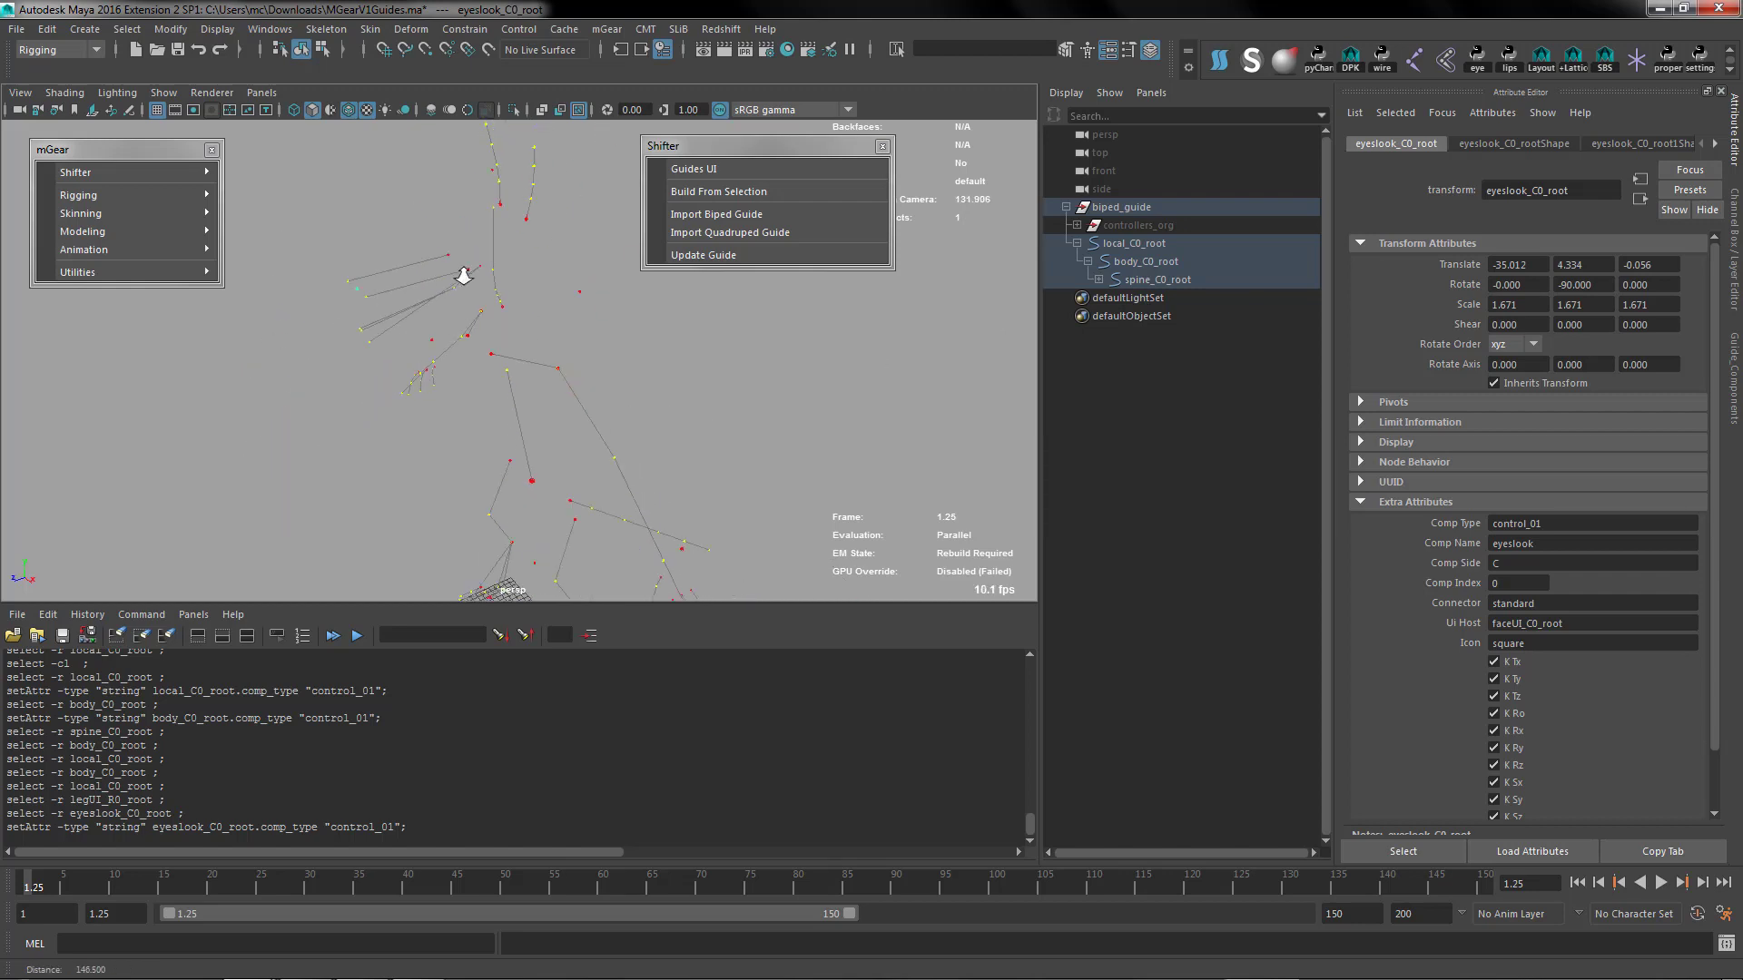
alt+drag(464, 275, 626, 499)
click(634, 505)
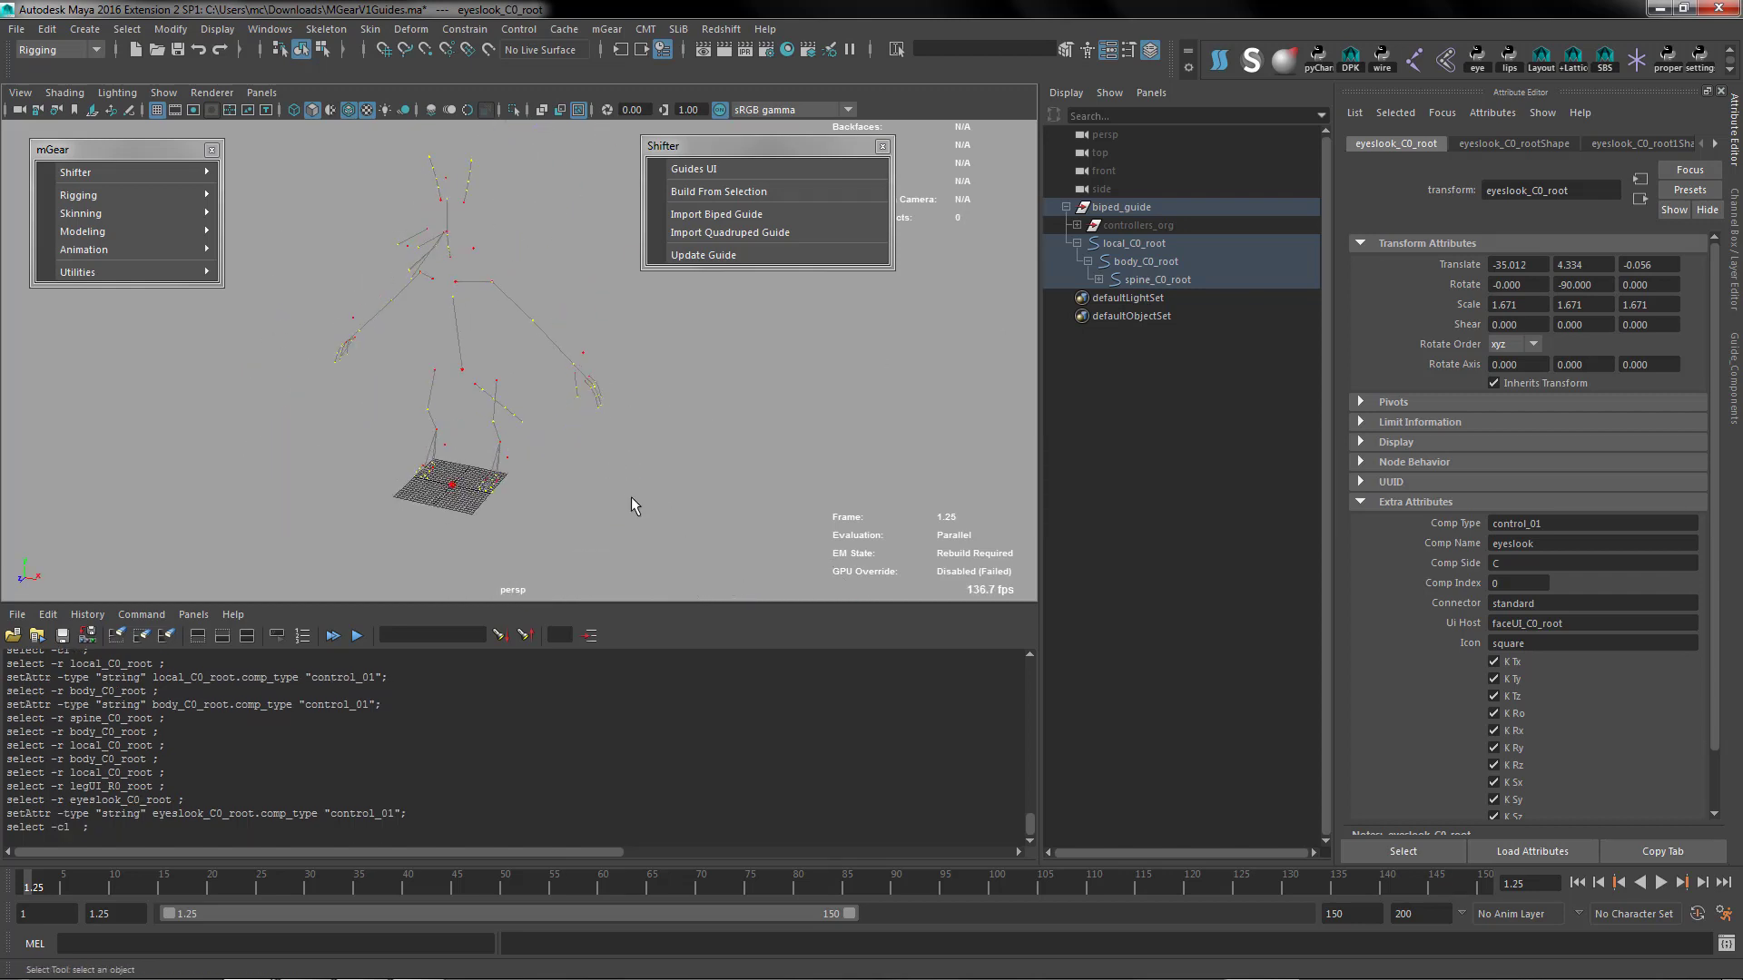
alt+right_drag(630, 497, 553, 401)
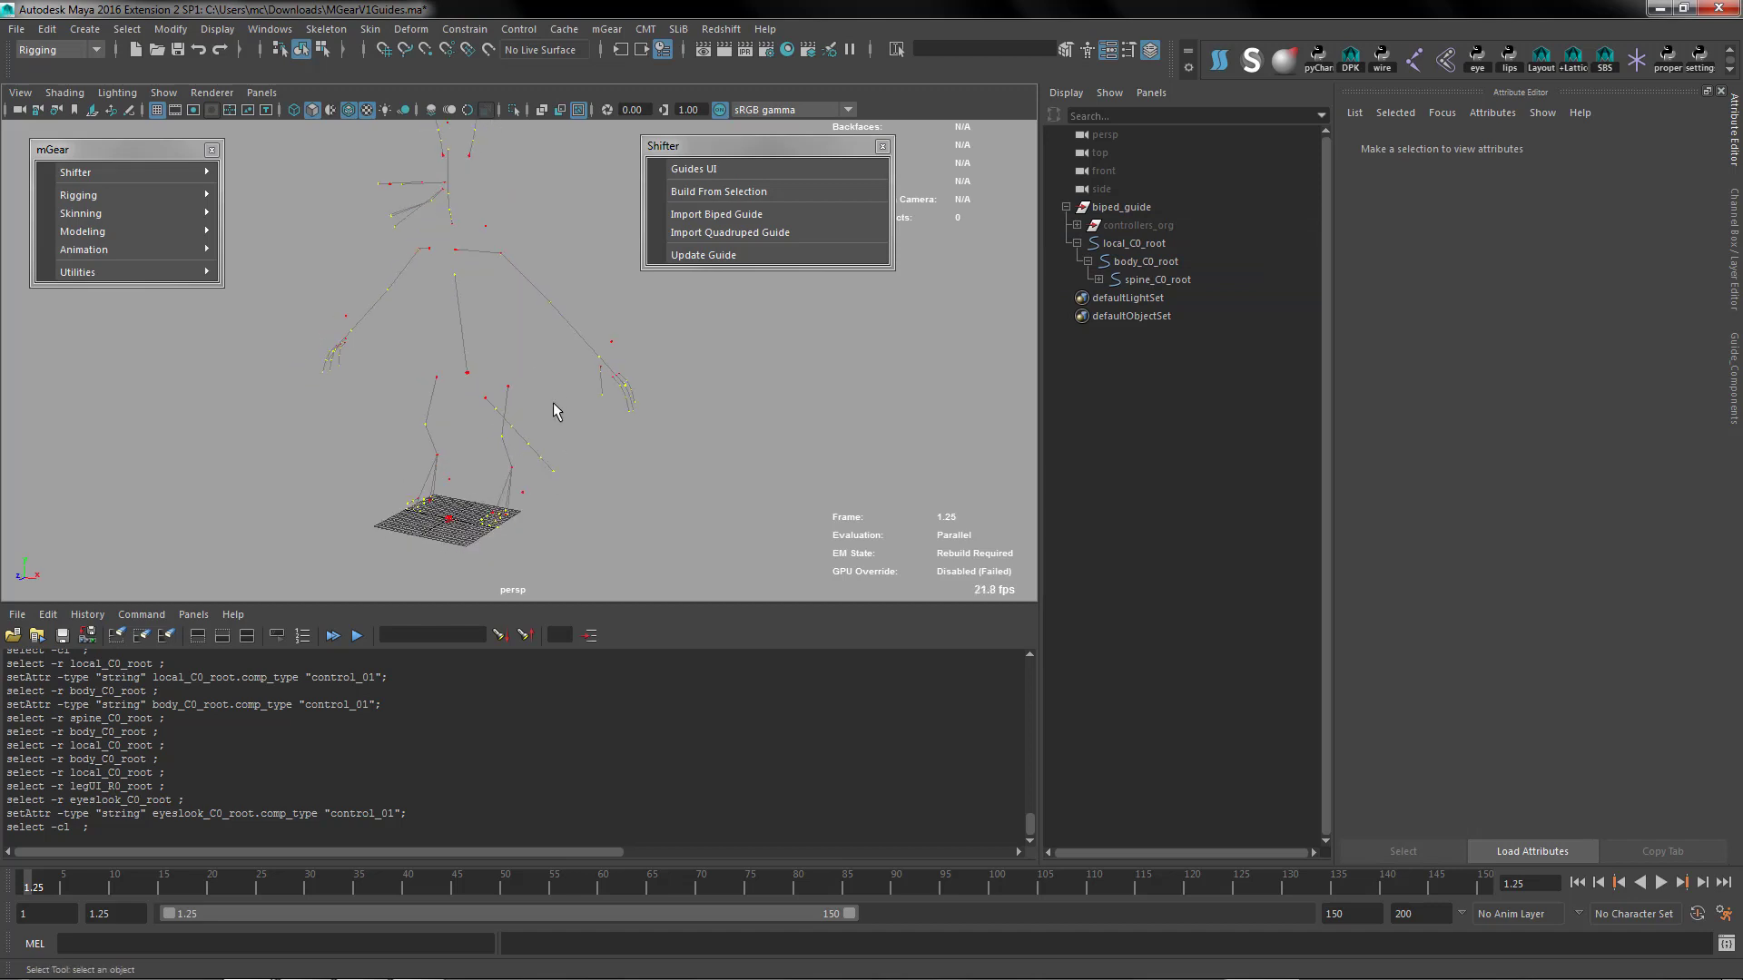
drag(633, 364, 633, 364)
click(609, 340)
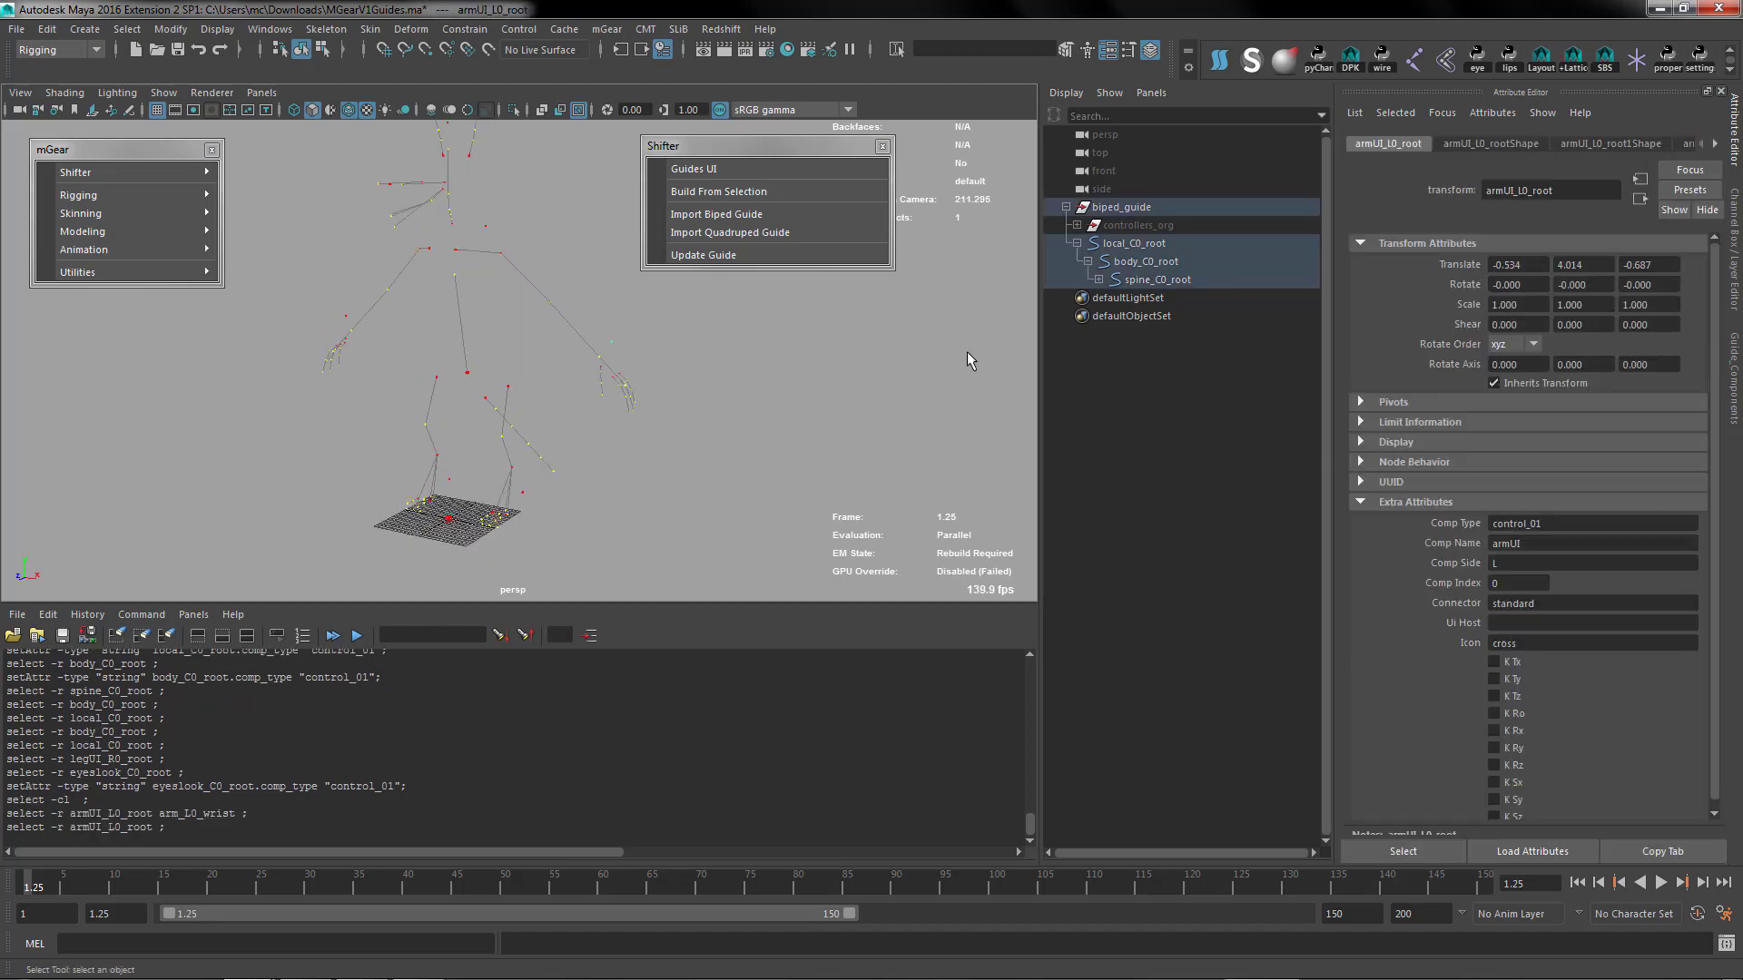
click(650, 470)
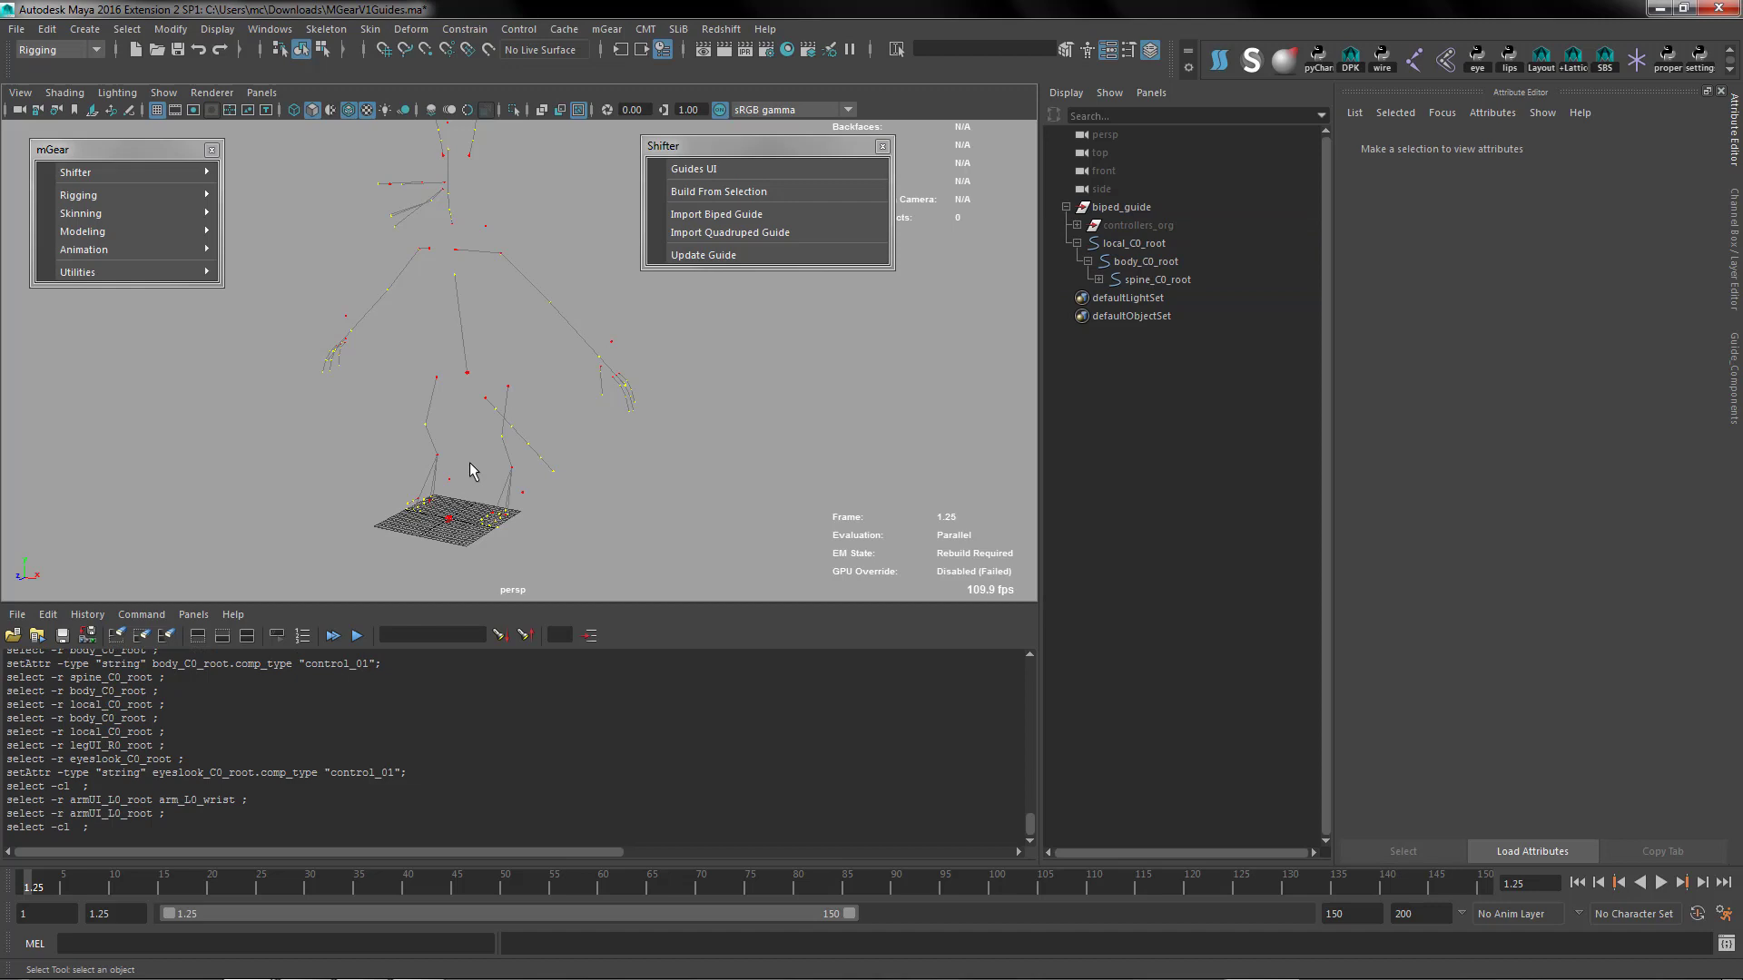
Run Shifter > Update Guide on biped_guide and highlight the out-of-date and updated log messages.
click(1115, 208)
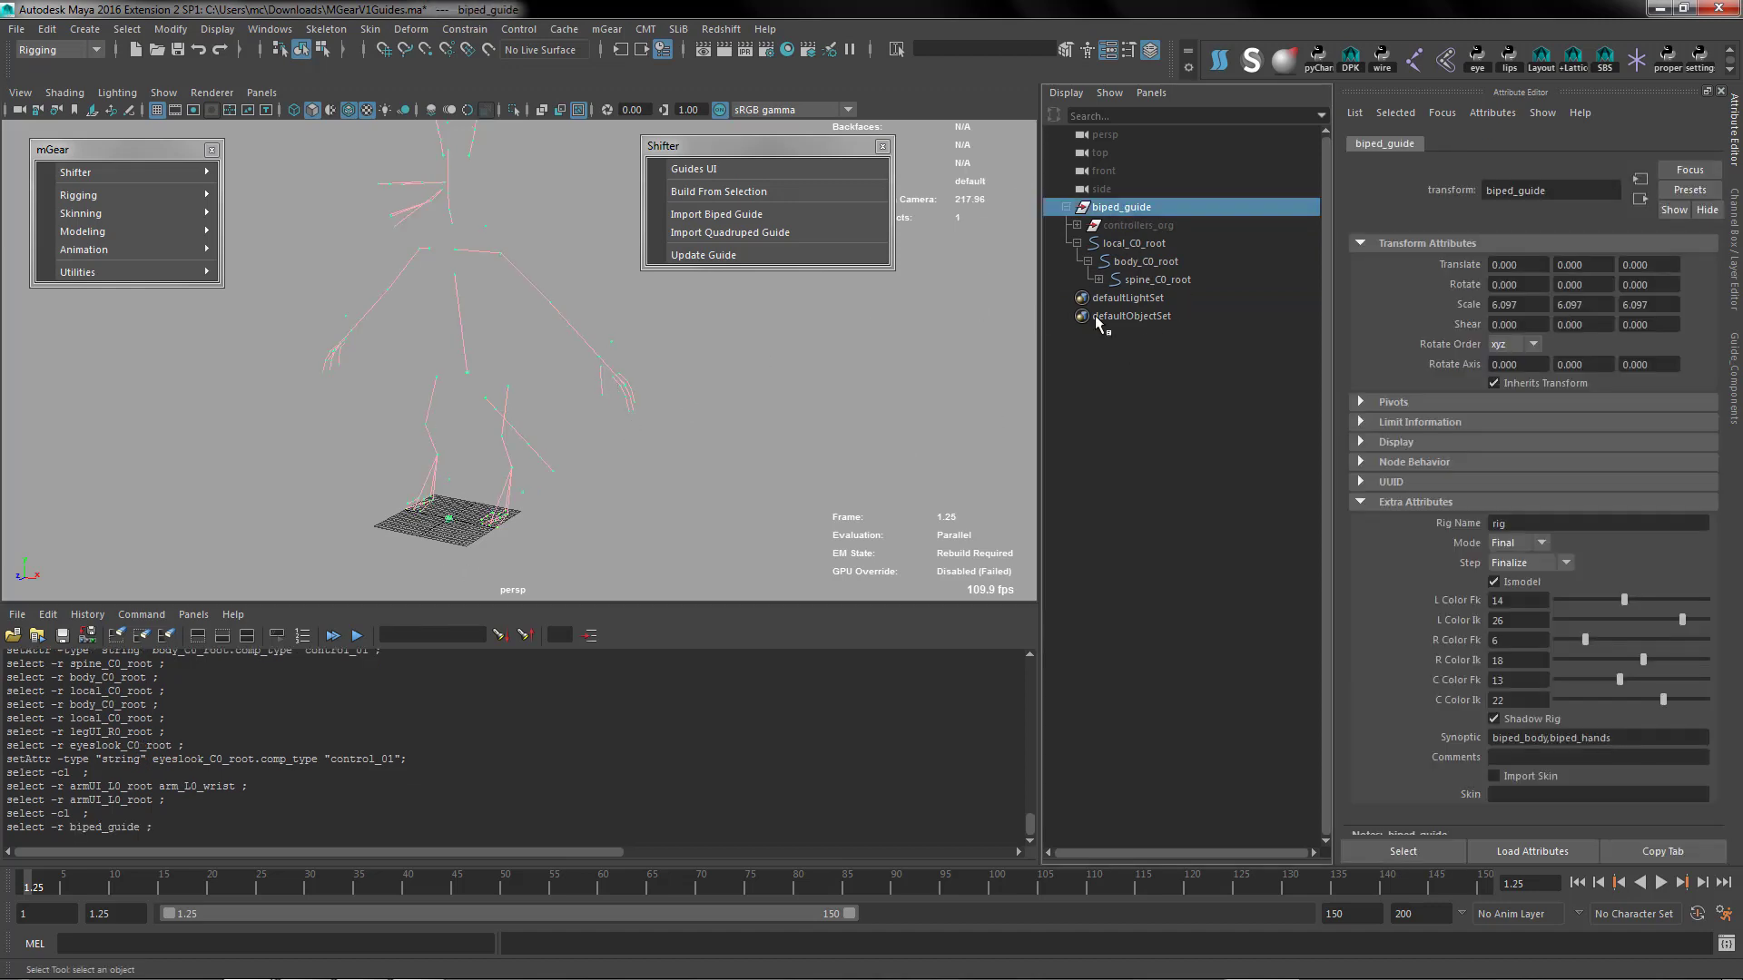
click(702, 257)
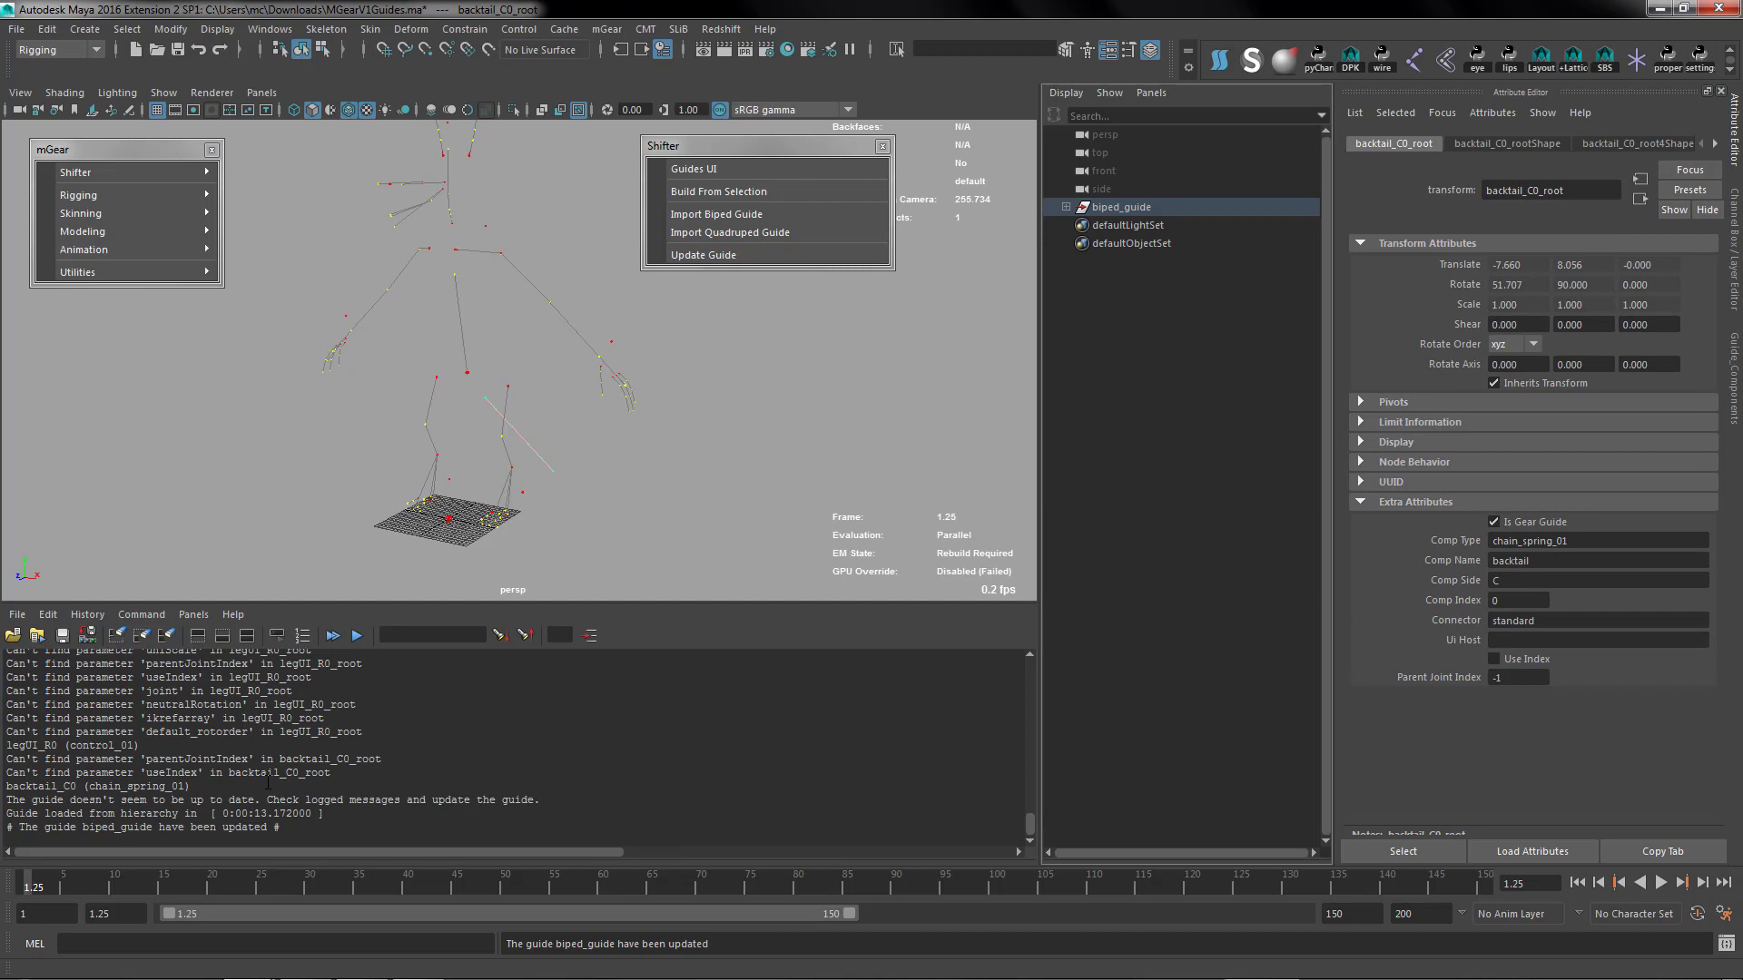
drag(554, 798, 4, 805)
drag(300, 826, 3, 828)
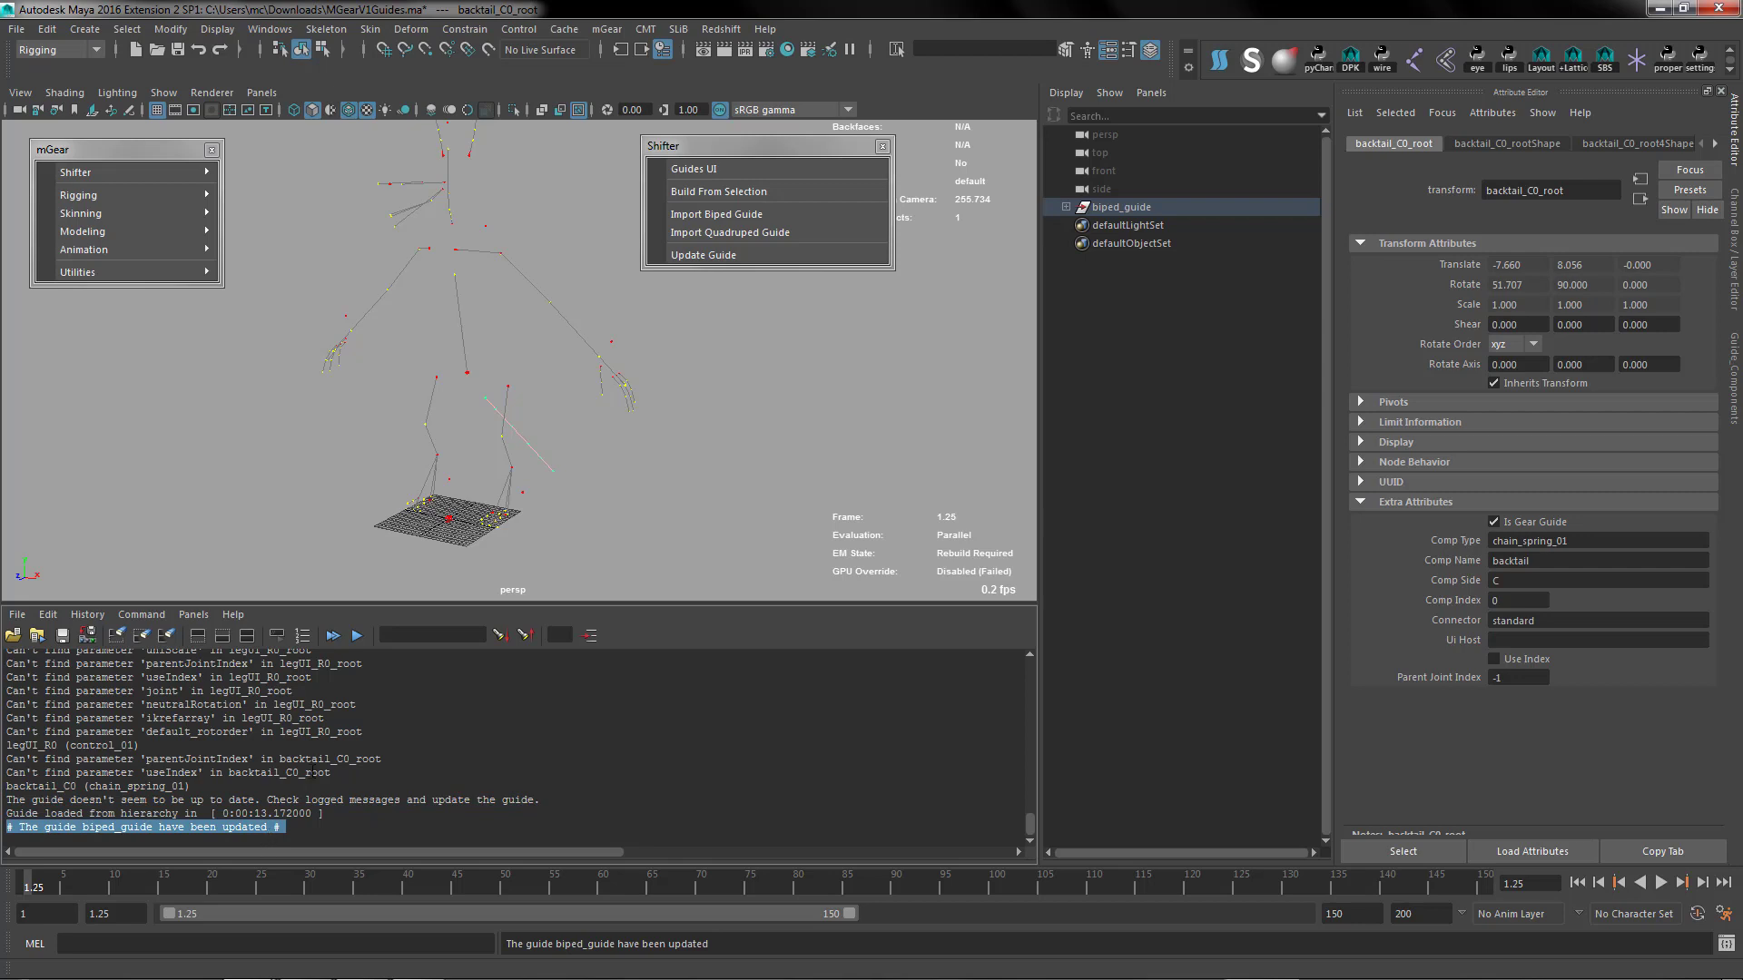
alt+drag(505, 468, 547, 507)
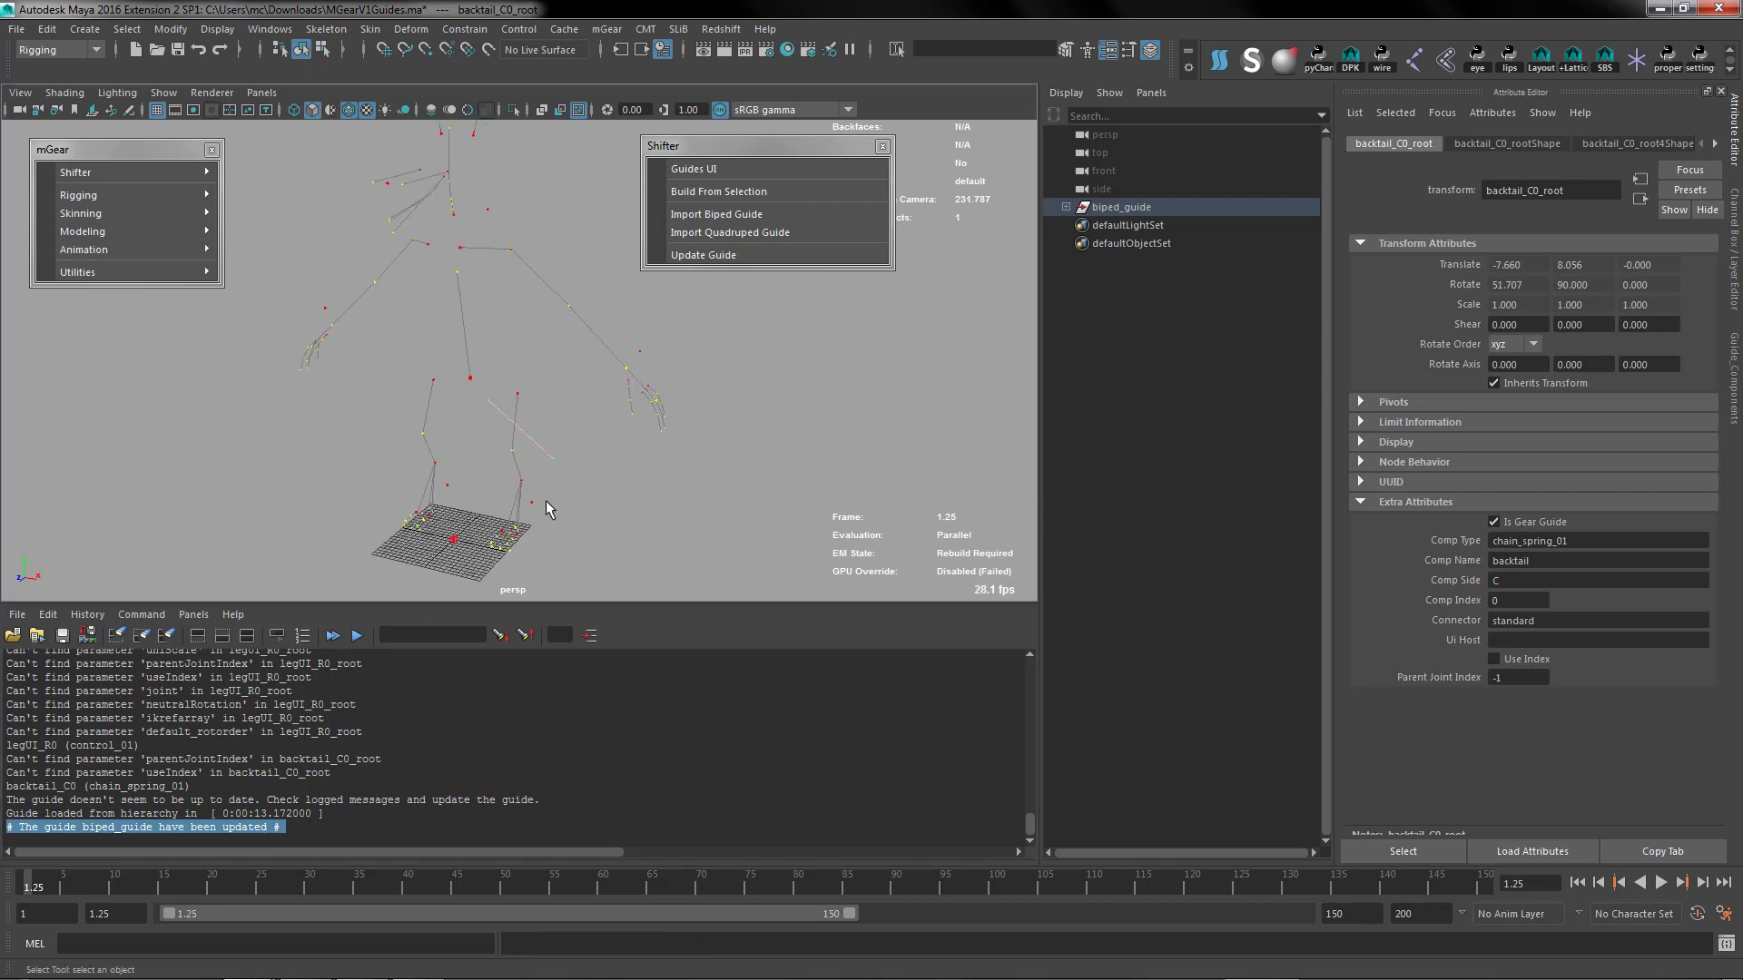
Select leg_L0_root and show its channel values and the Guide Components list.
click(520, 414)
click(517, 398)
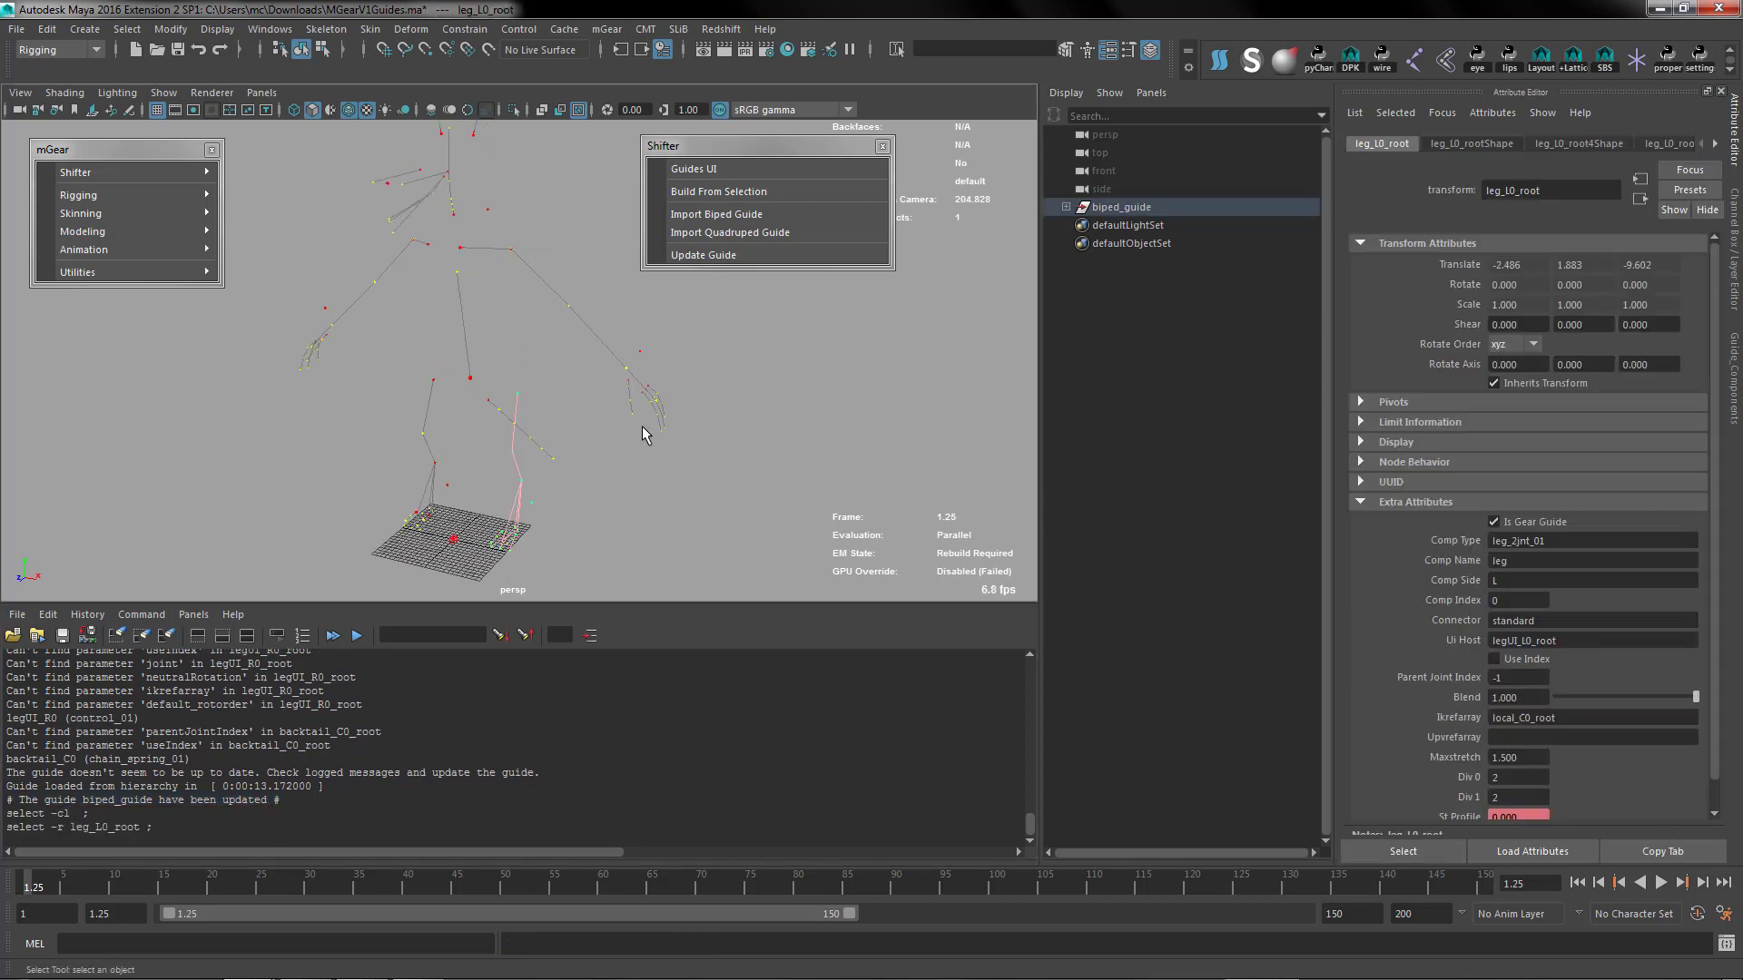
alt+drag(594, 455, 460, 485)
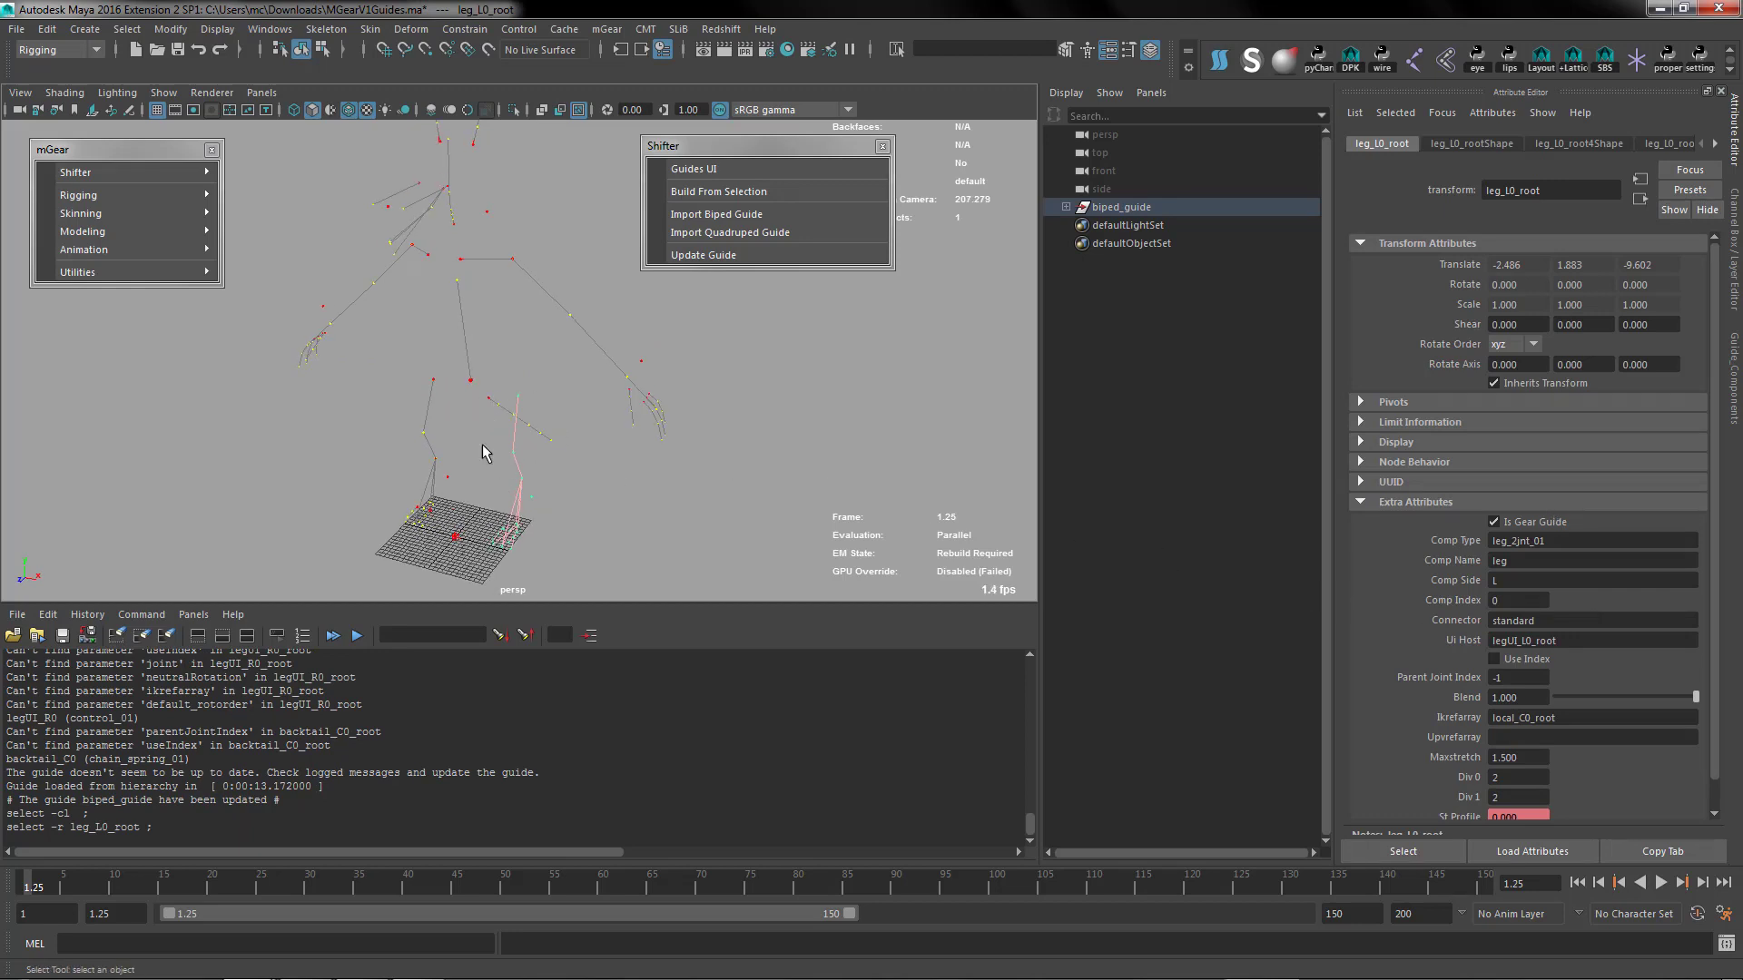
click(1734, 263)
click(1734, 390)
Review the left leg's IK/FK and reference settings, close the dialog, and select biped_guide.
click(1634, 117)
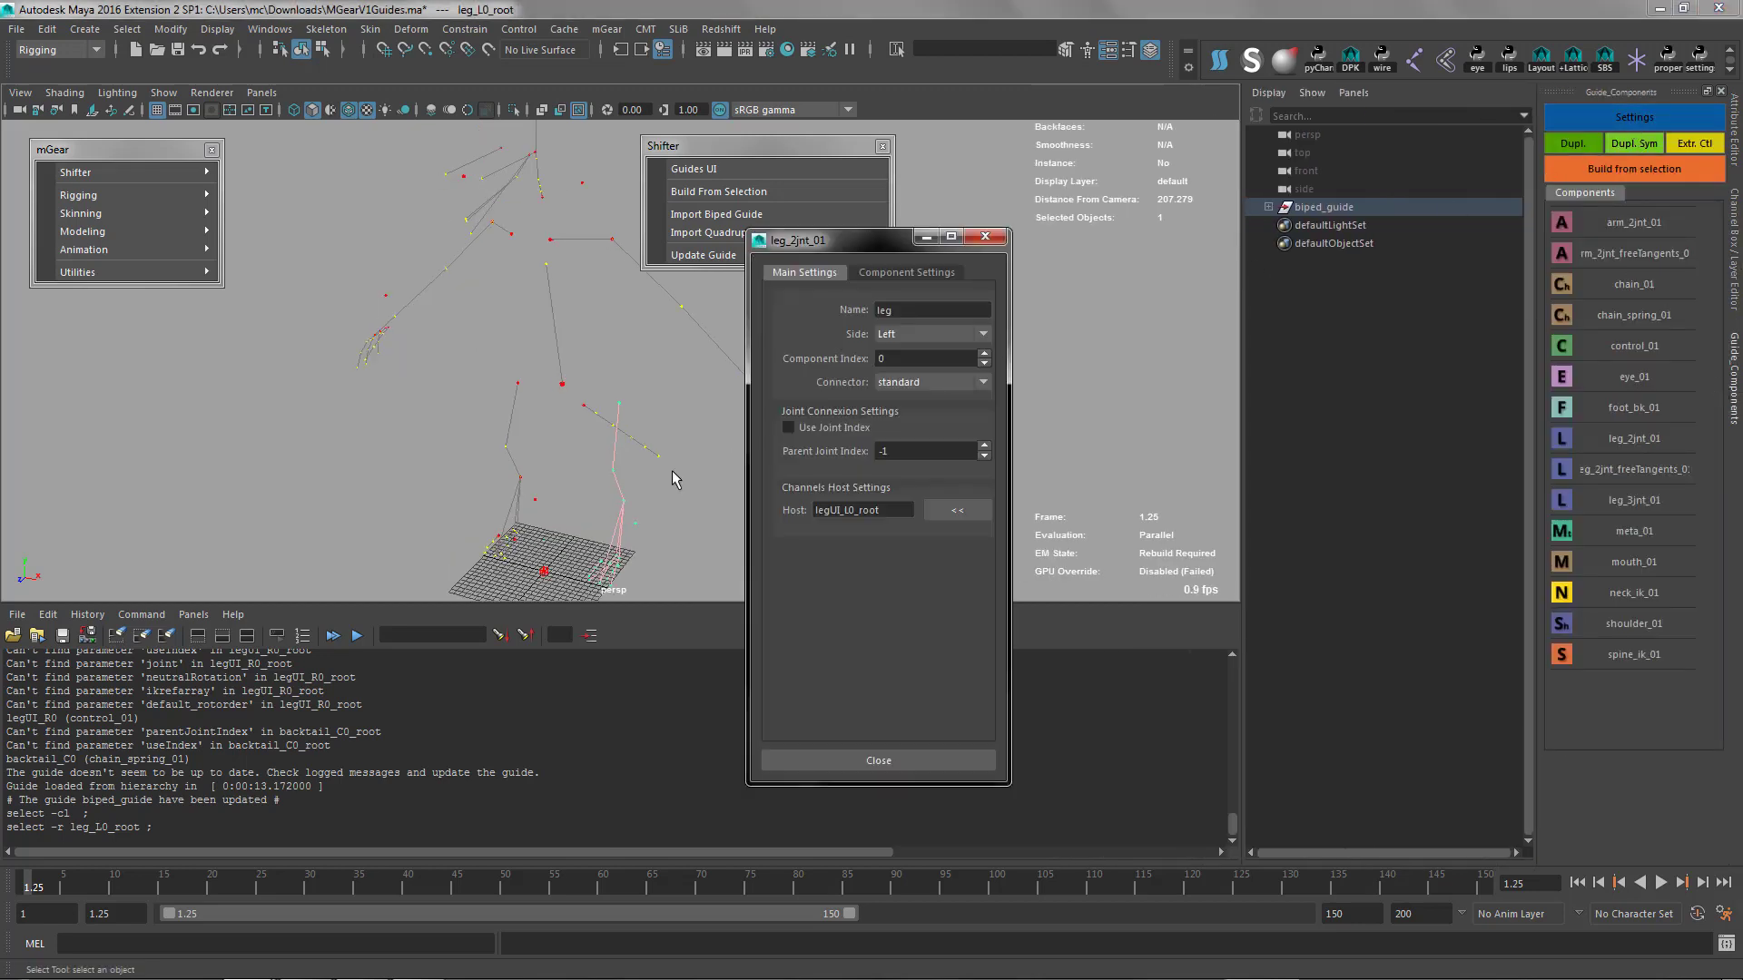
click(877, 274)
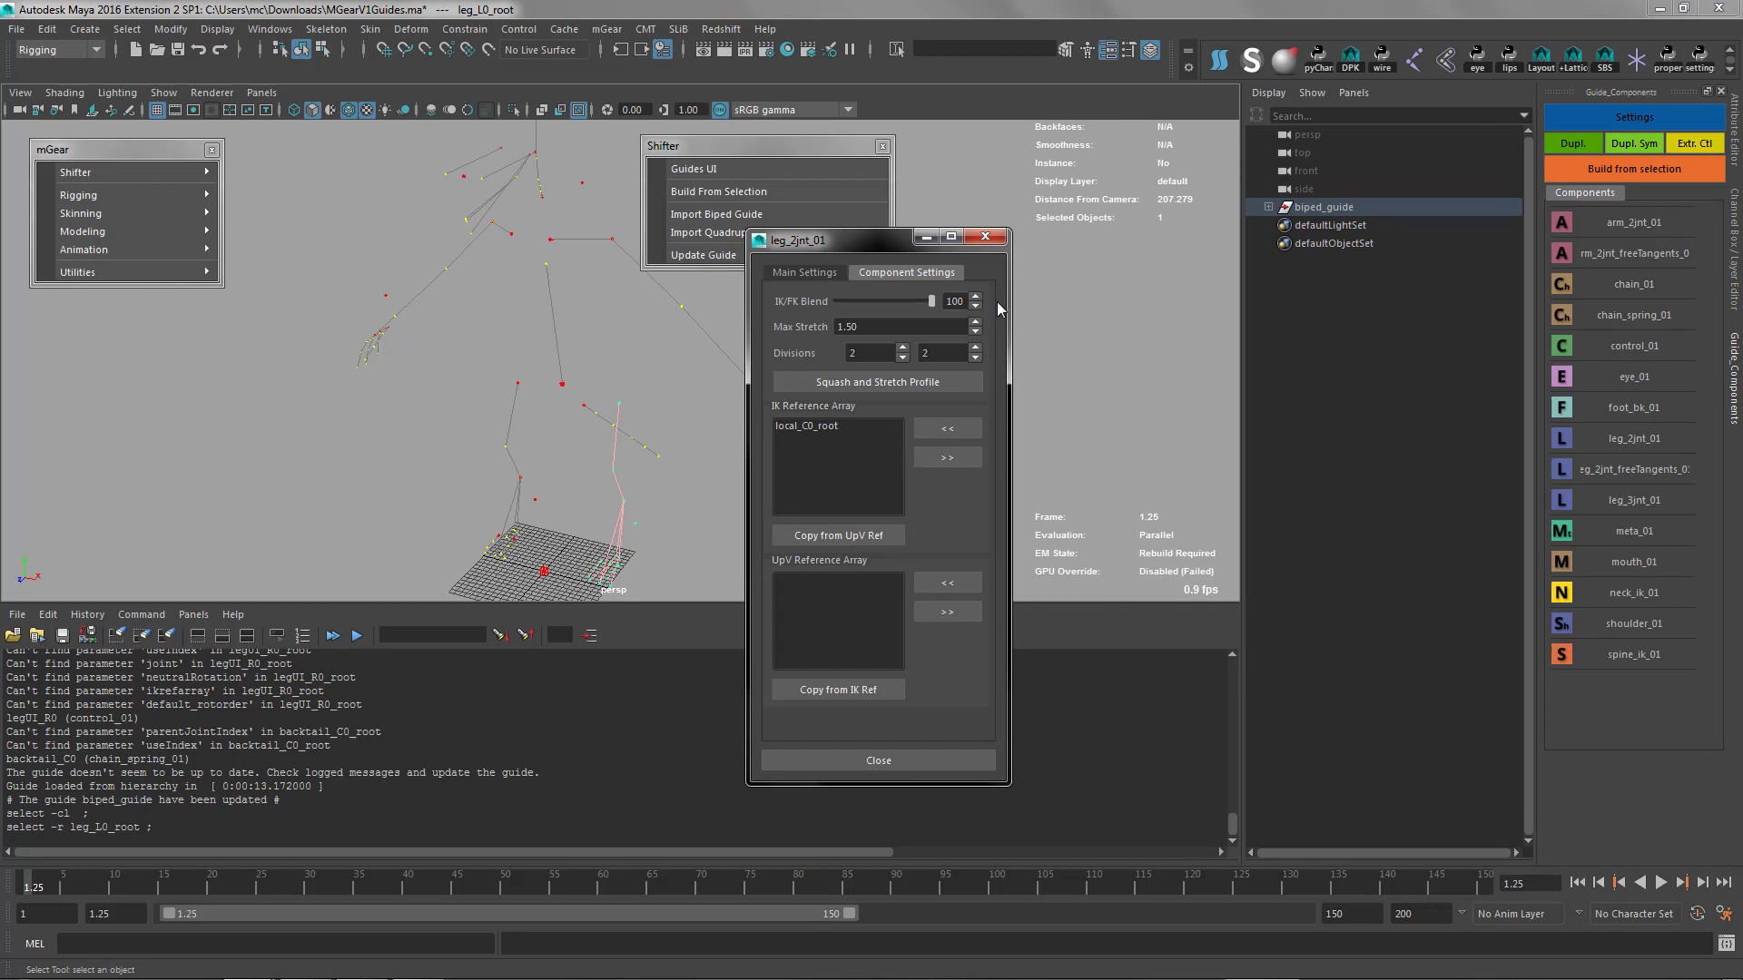
click(985, 237)
alt+drag(556, 436, 581, 472)
click(1321, 207)
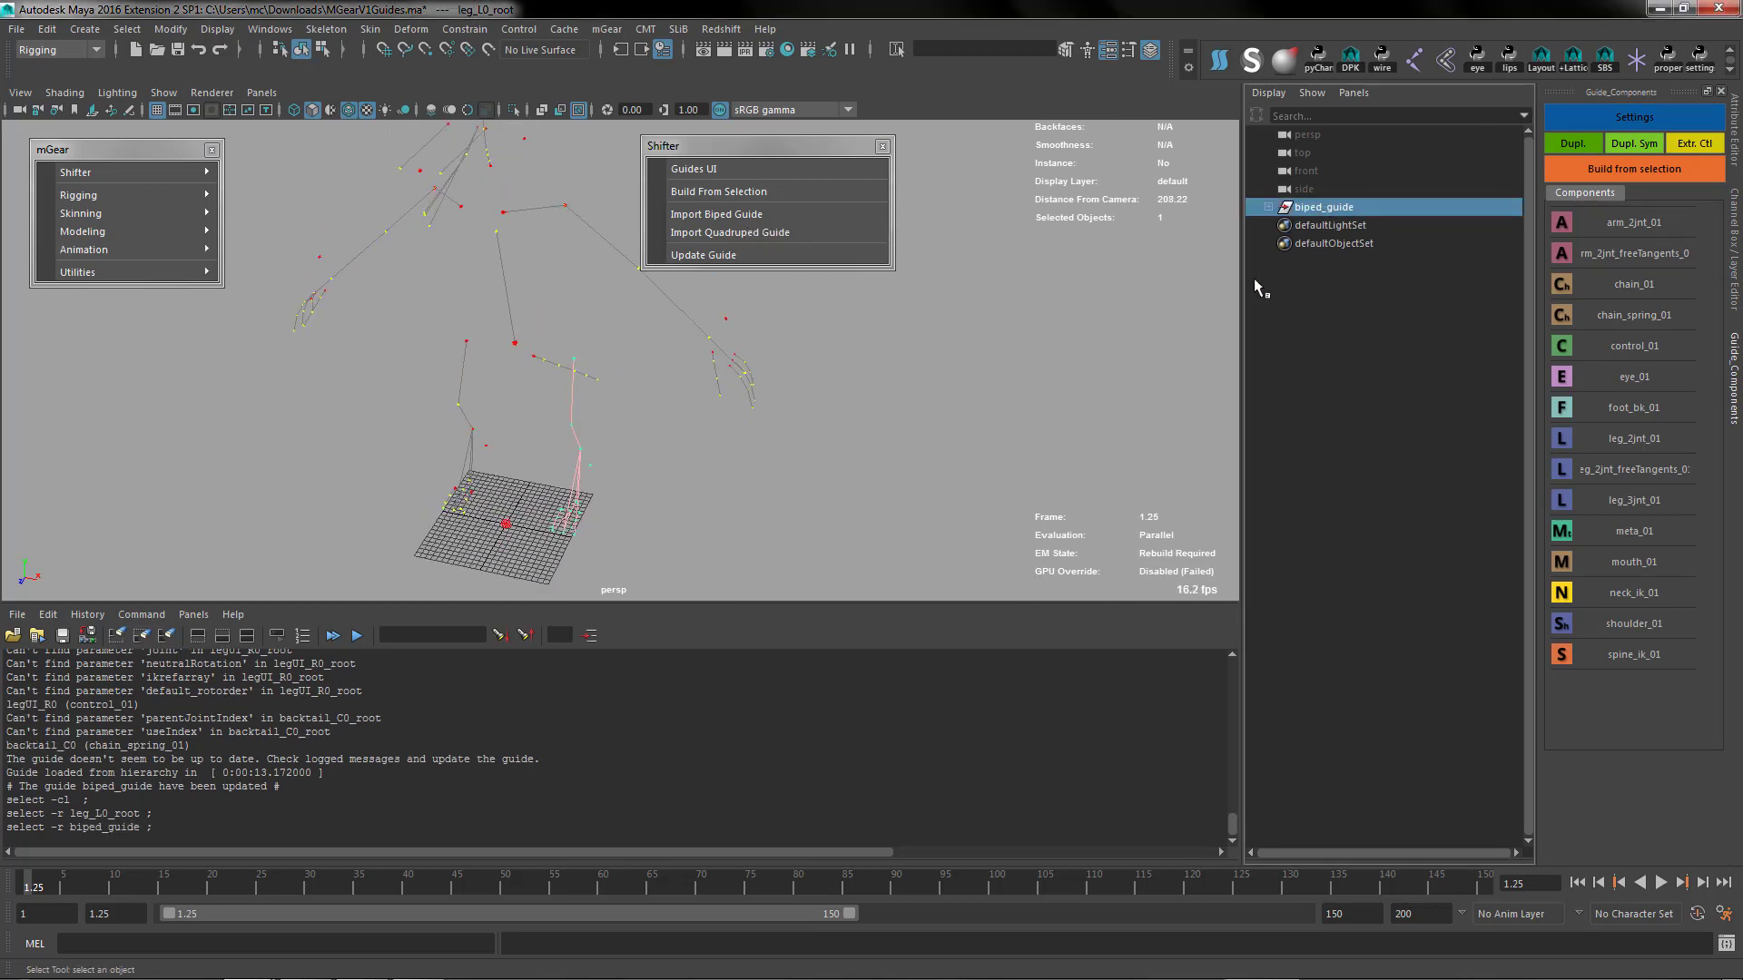
alt+drag(640, 408, 672, 401)
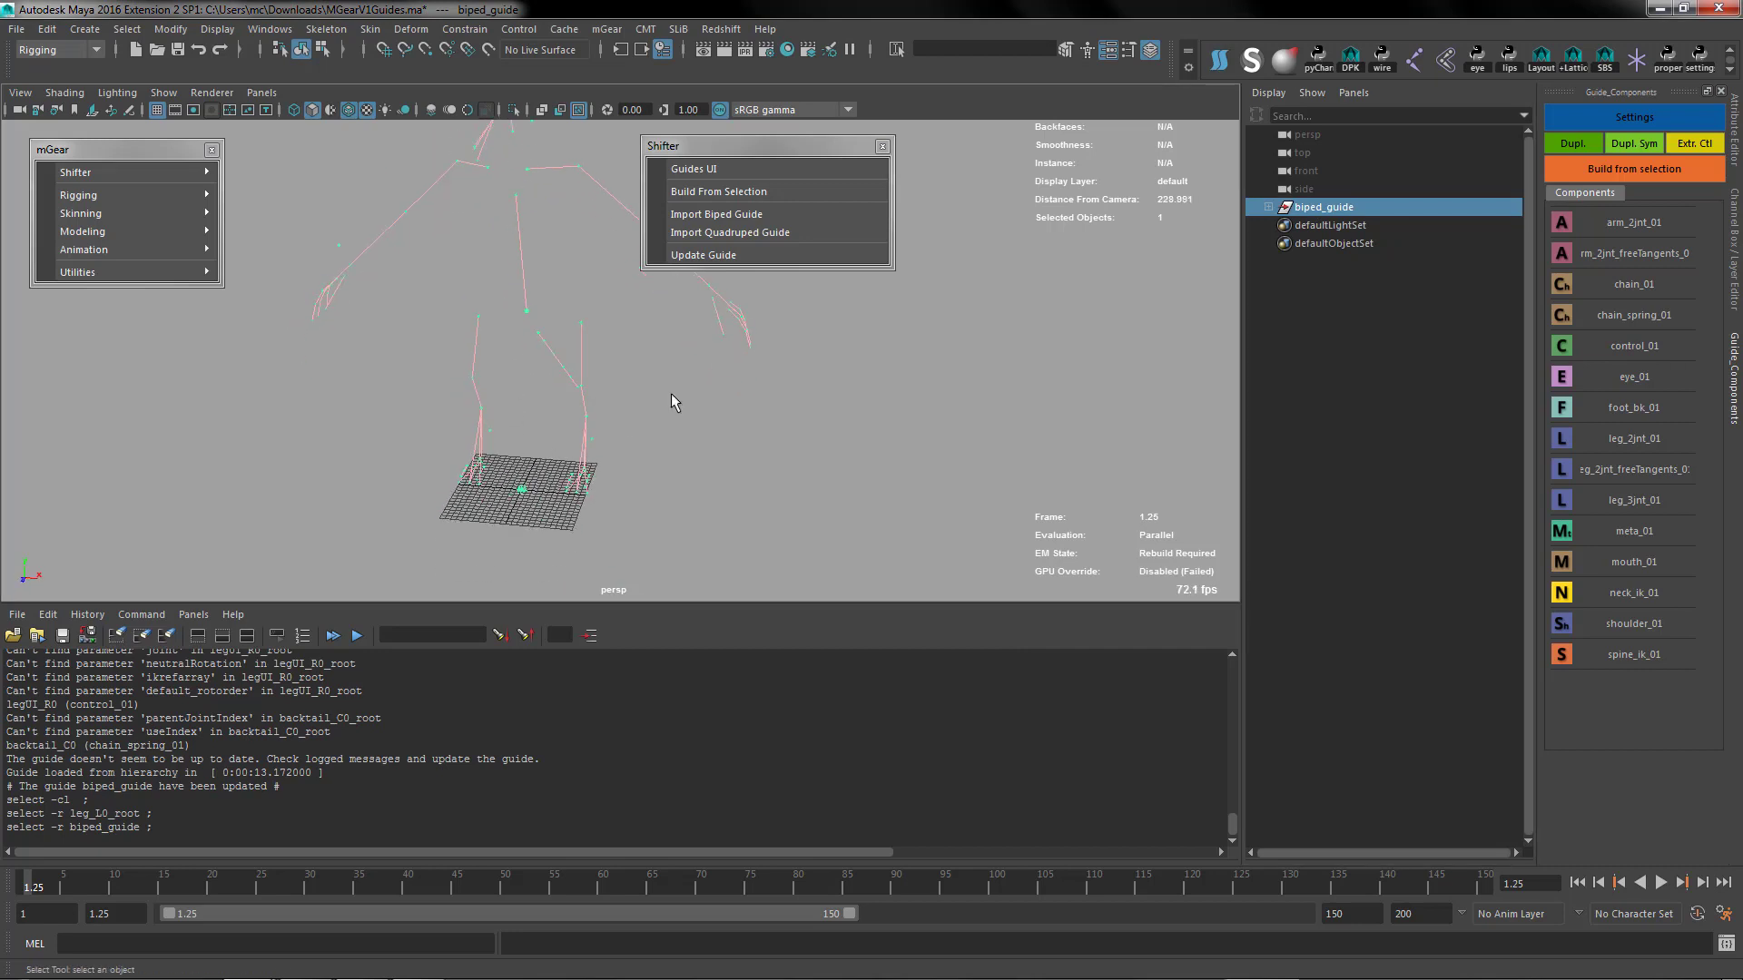
Check biped_guide's Extra Attributes: Gear Version 2.0.3, Maya Version, Date and User.
click(1736, 148)
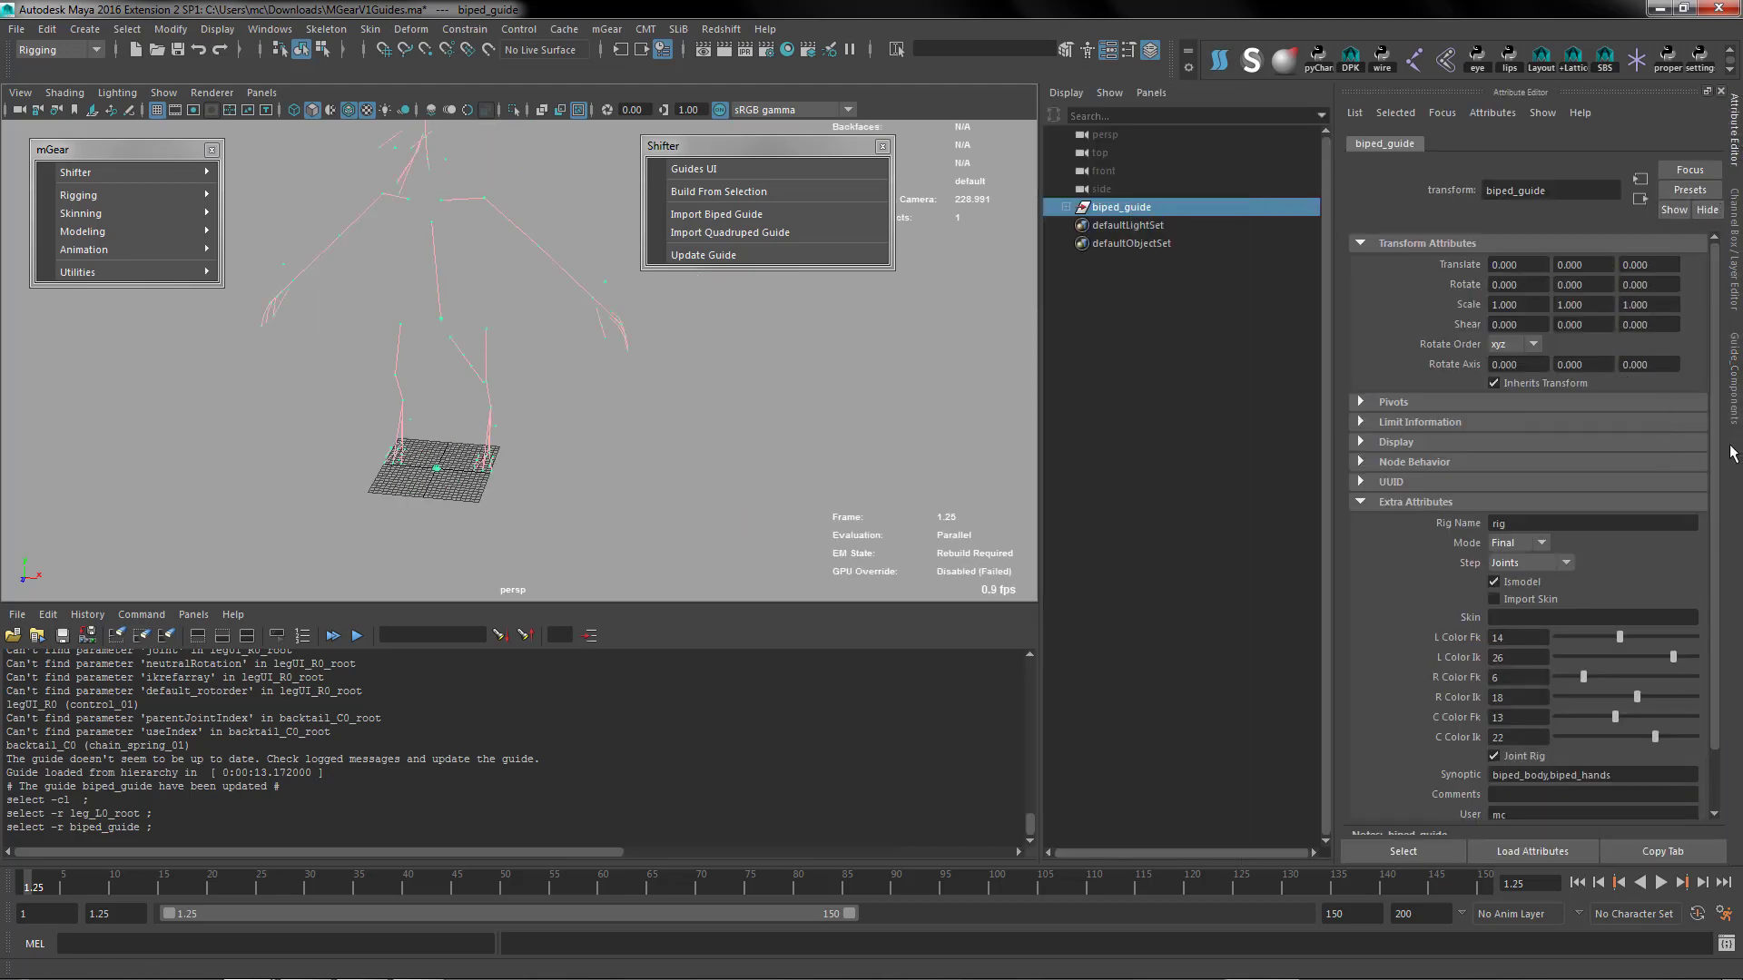
scroll(1710, 463, down, 2)
scroll(1710, 481, down, 1)
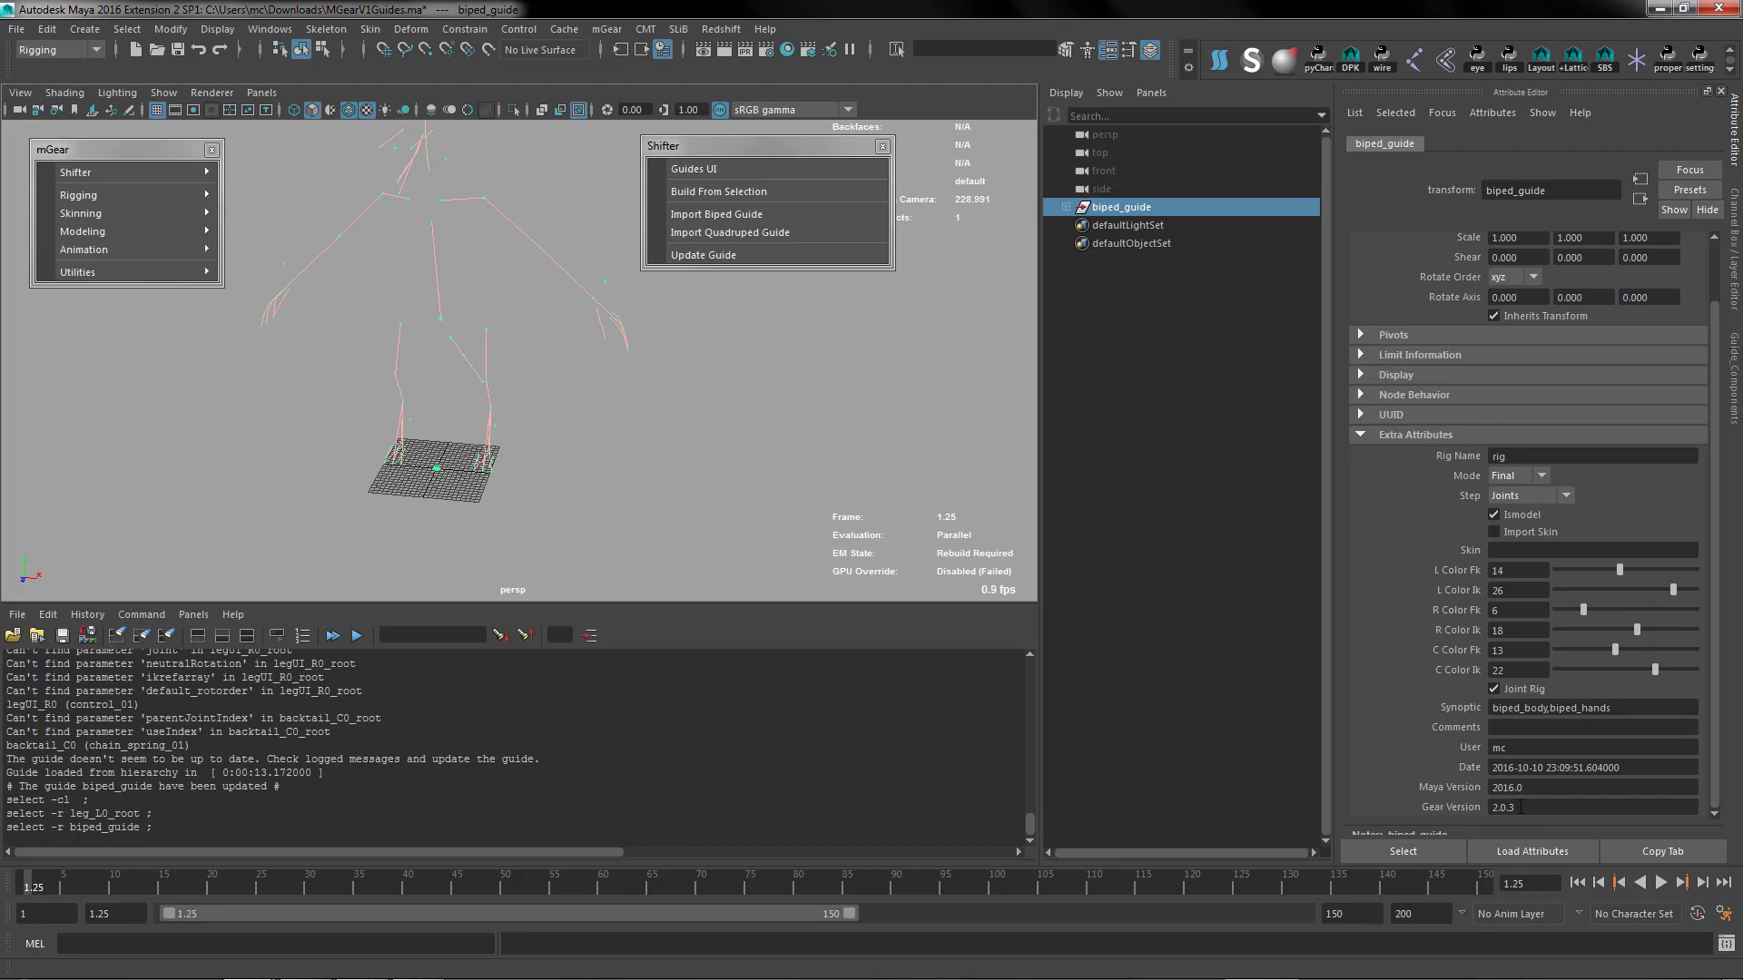
drag(1524, 807, 1491, 807)
key(shift+Tab)
drag(1630, 773, 1506, 768)
key(shift+Tab)
Clear the selection, orbit closer to the guide, and reselect biped_guide.
click(663, 417)
alt+drag(514, 368, 596, 432)
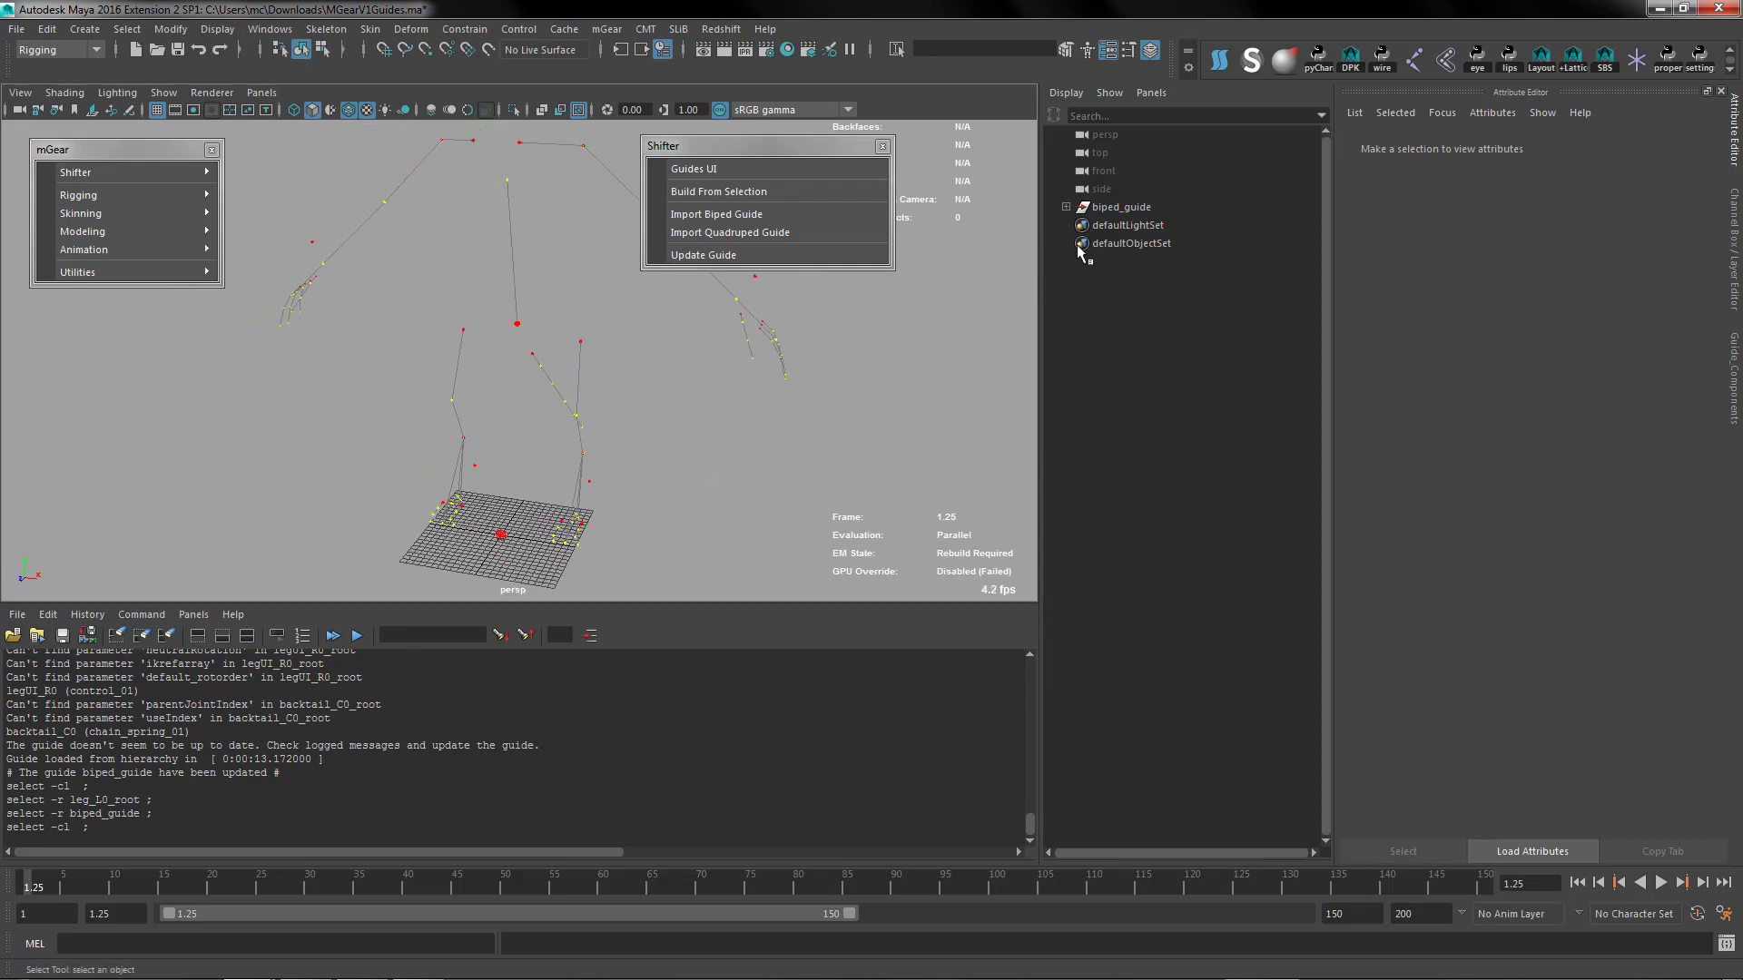
click(1109, 211)
alt+drag(350, 380, 544, 400)
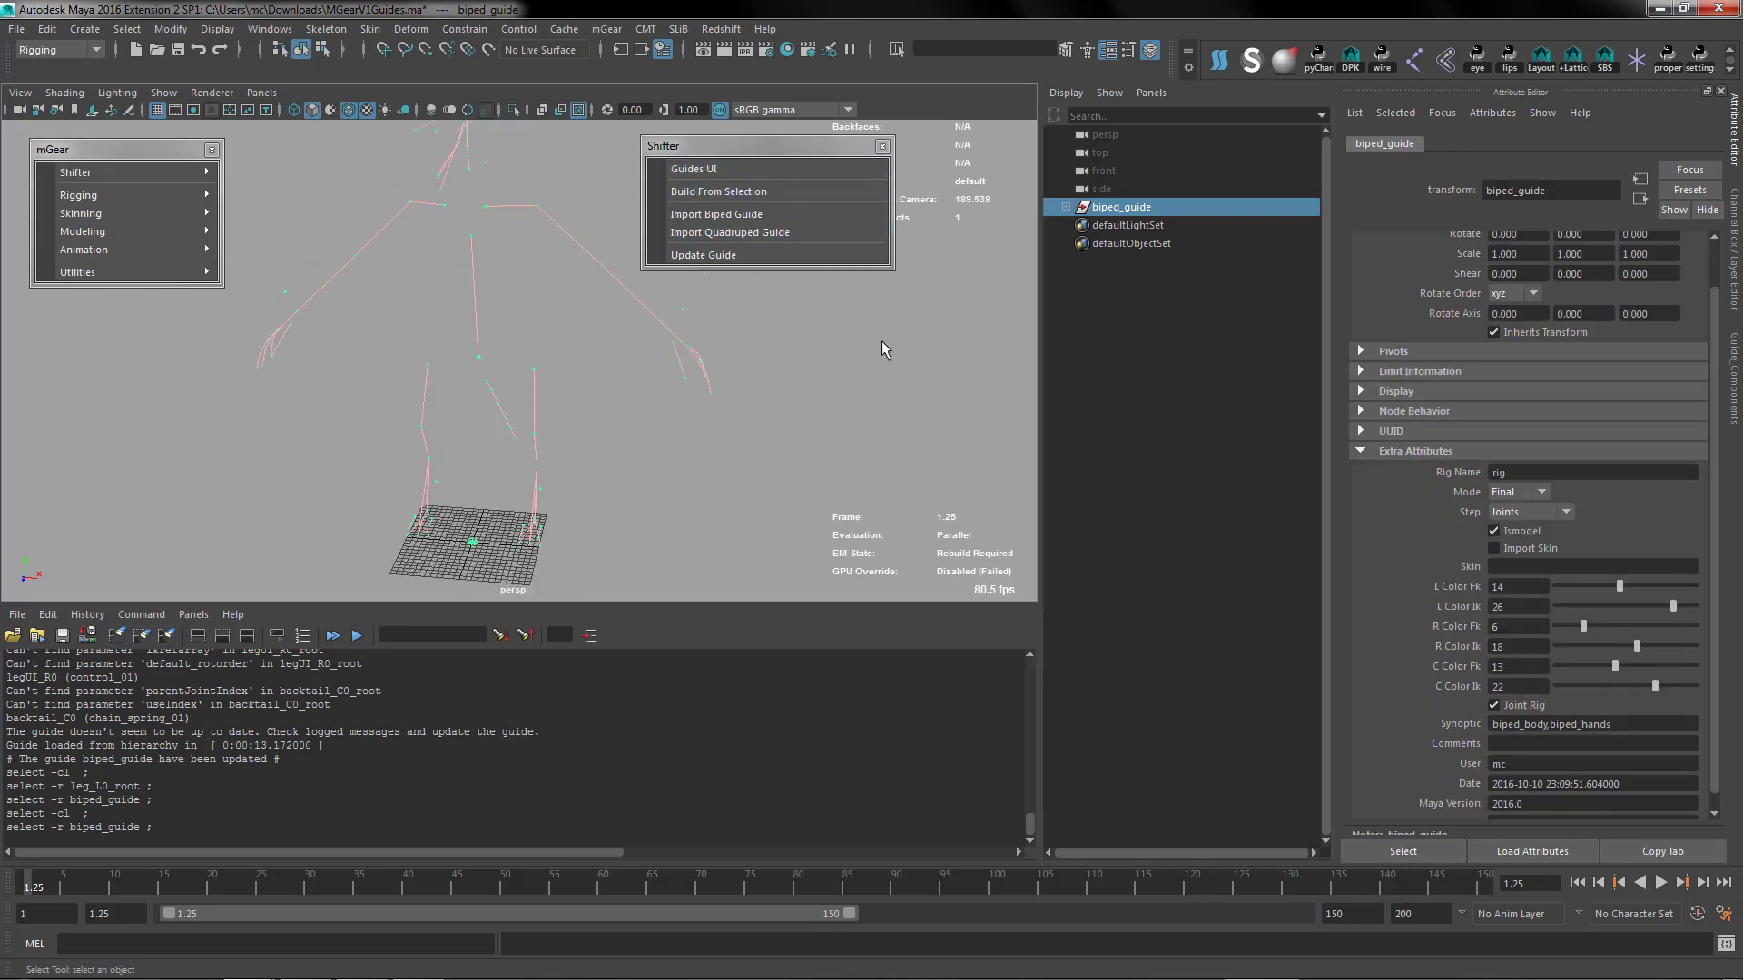
Build the full rig from biped_guide using Build from selection in the mGear Guide Components panel.
click(1735, 300)
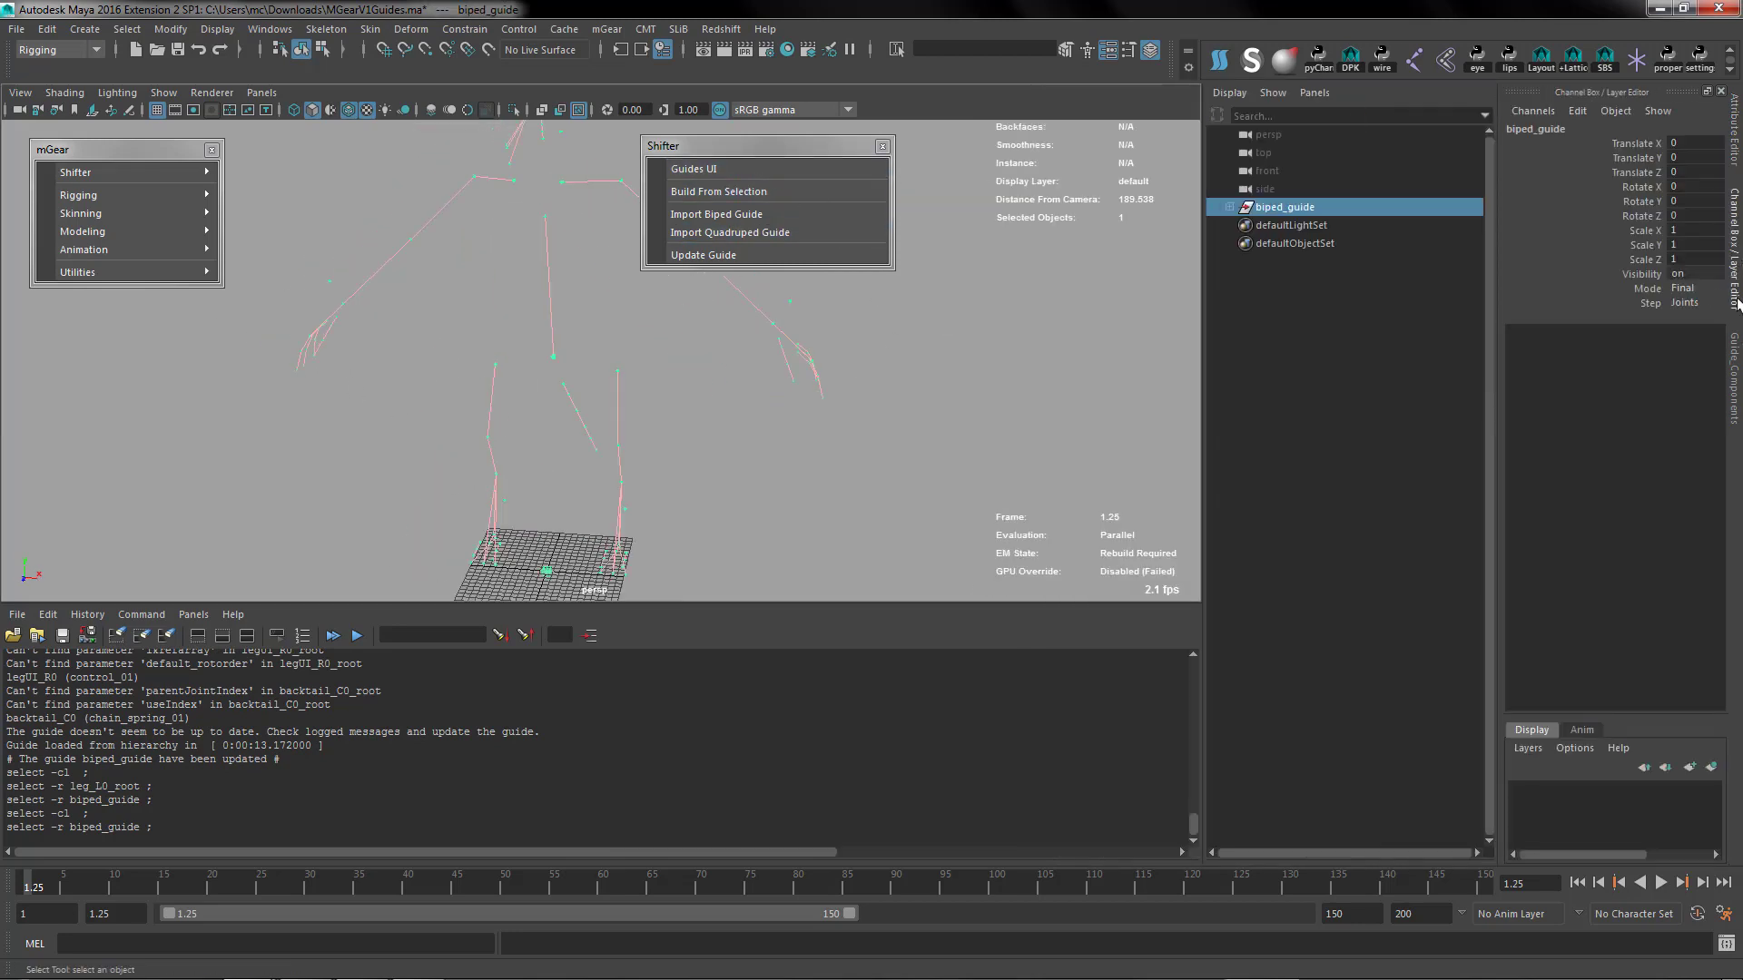
click(1737, 374)
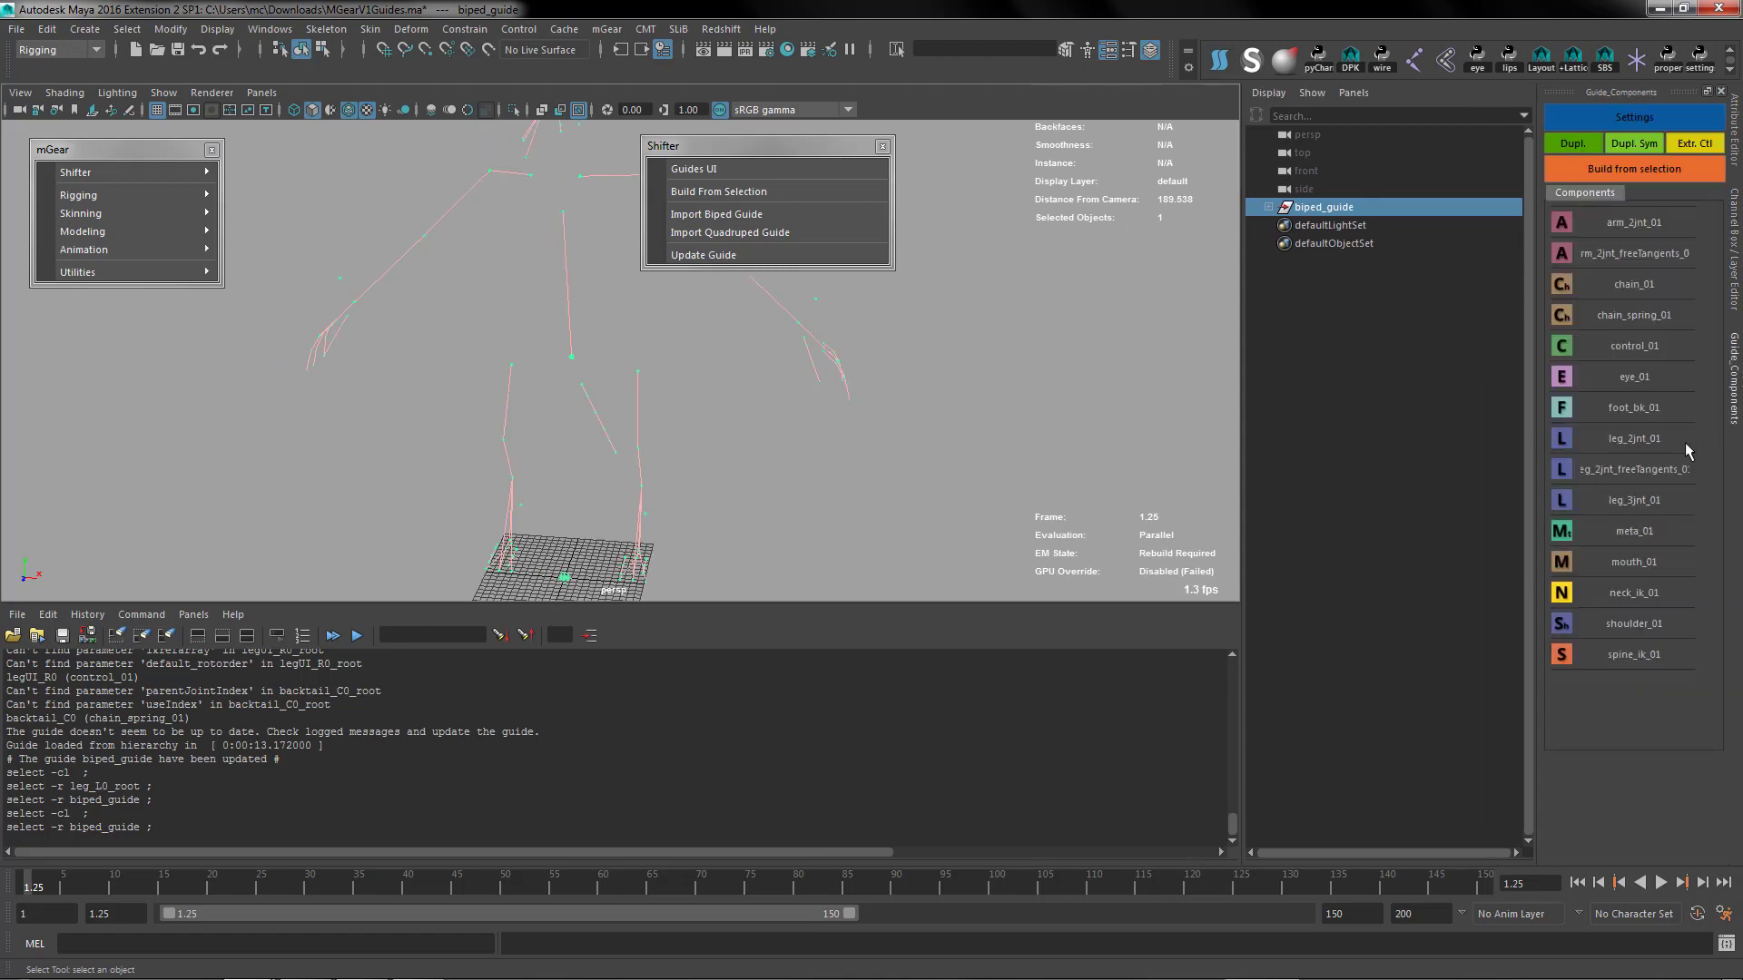
click(1626, 170)
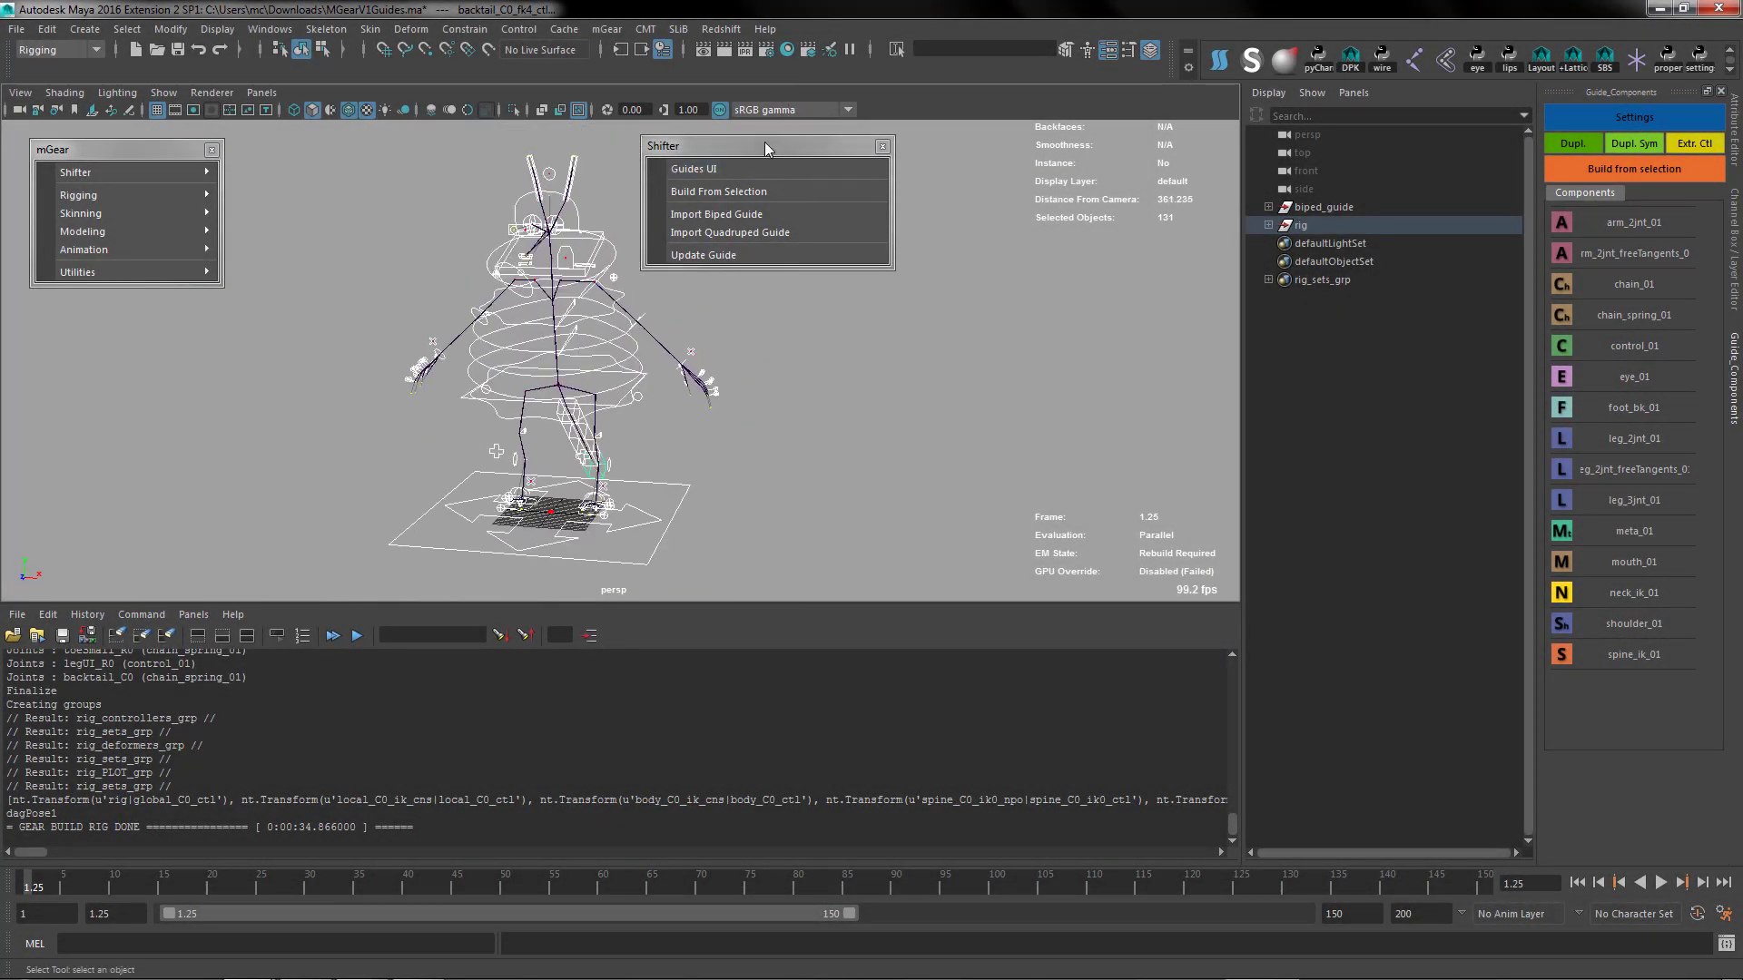
Test the built rig by moving the spine_C0_ik0_ctl control upward.
drag(764, 142, 946, 129)
alt+drag(788, 372, 581, 338)
click(579, 378)
key(w)
alt+drag(581, 337, 622, 431)
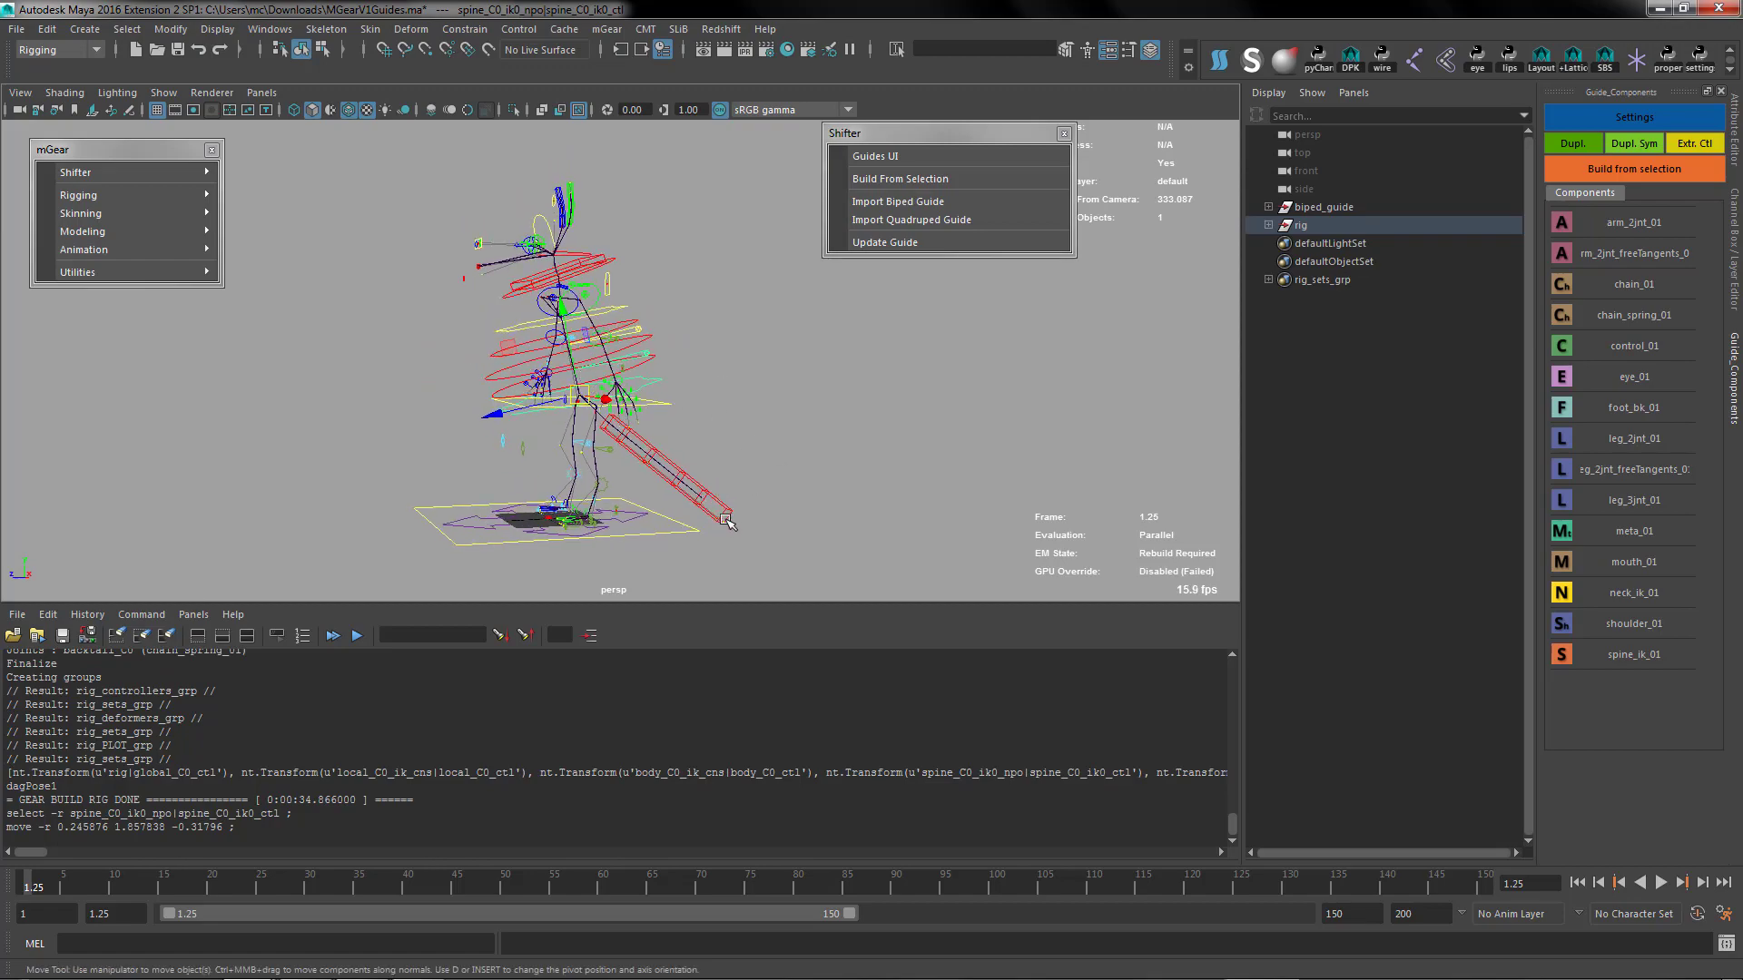